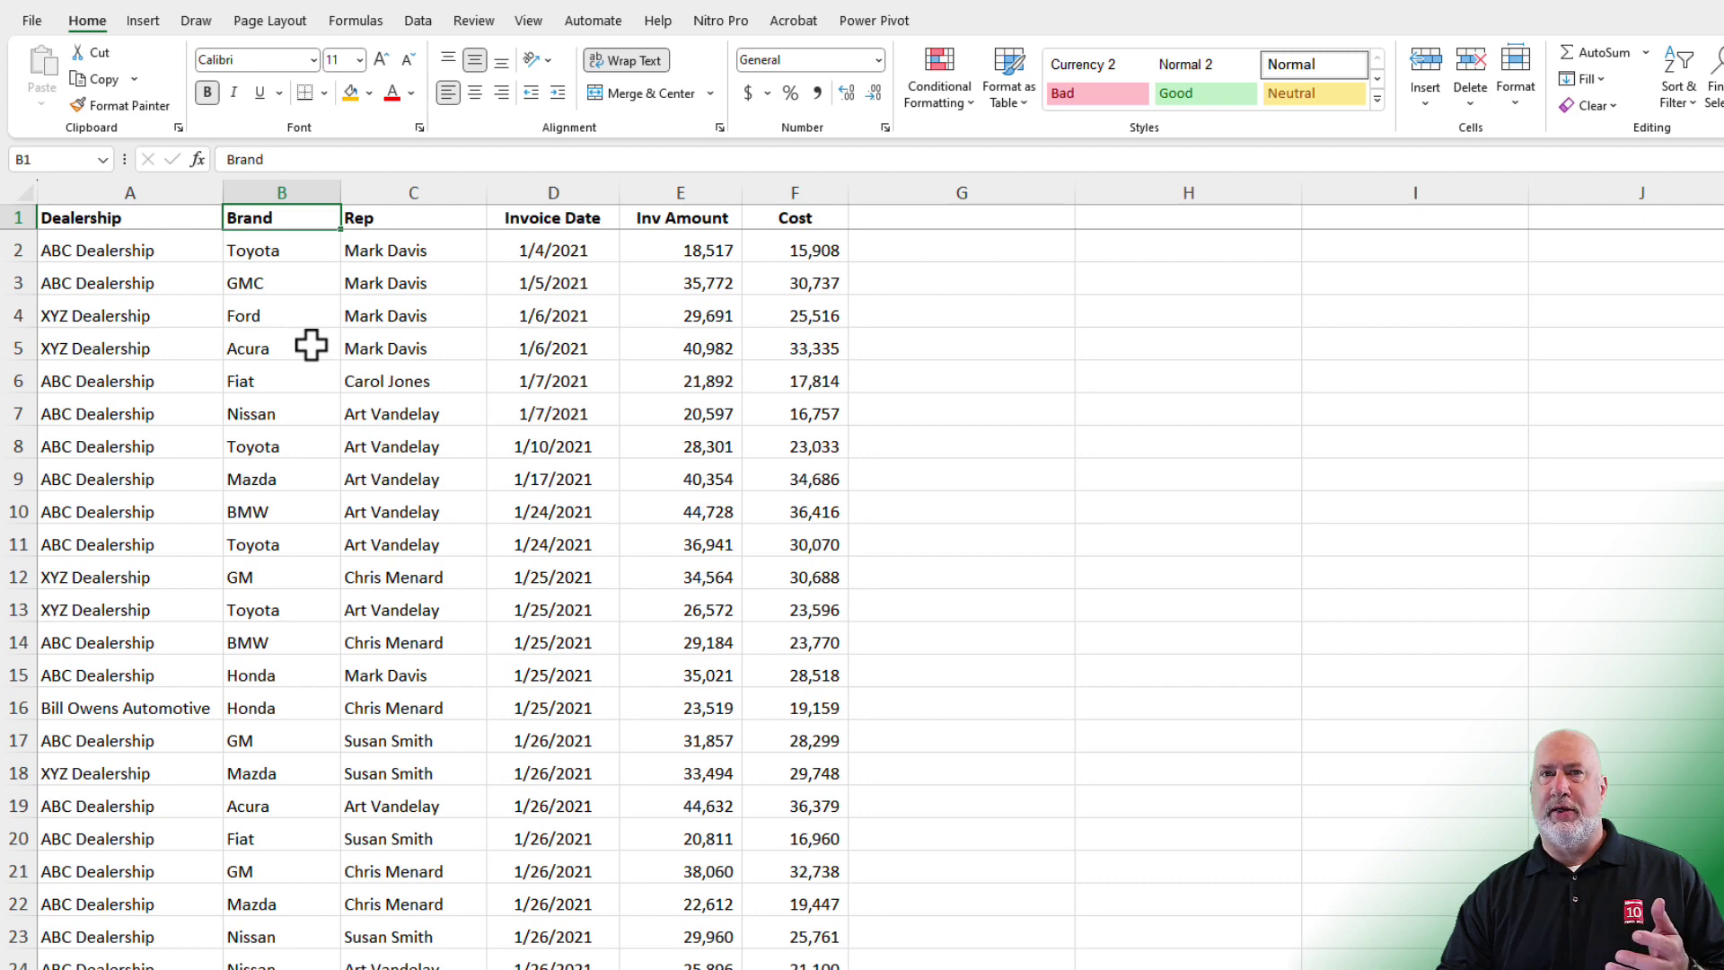
Step: Copy the Brand column (B) and paste it into A1 of a new Sheet1
click(293, 191)
right_click(292, 191)
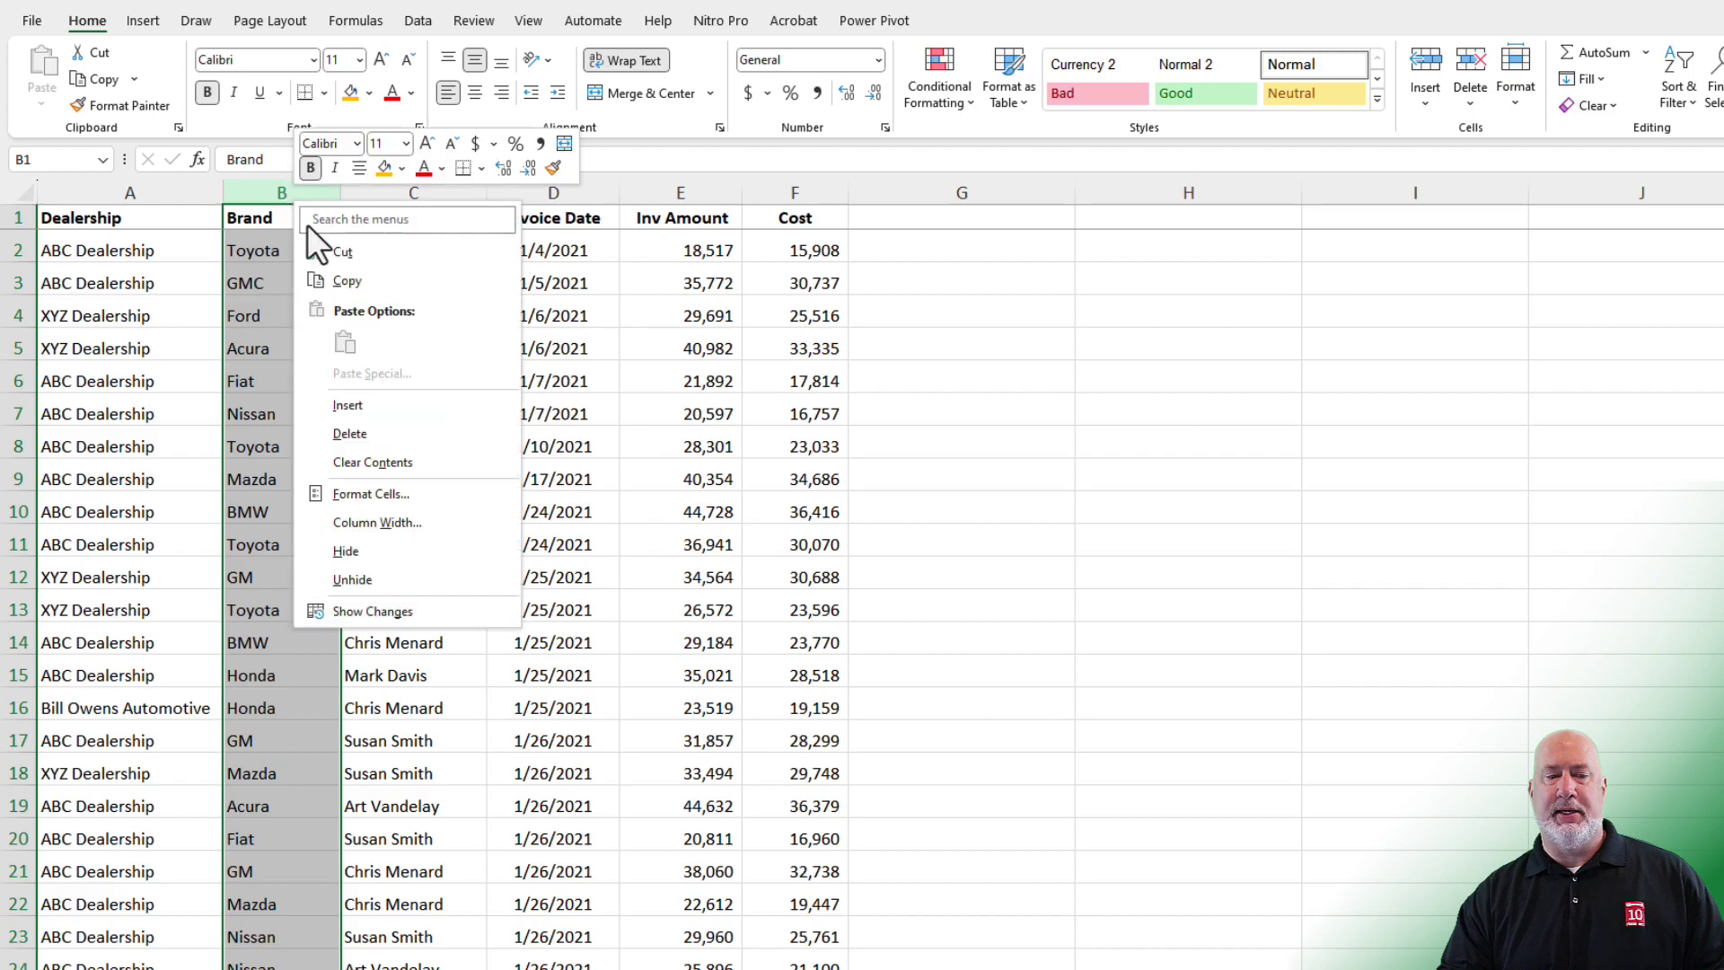
click(332, 278)
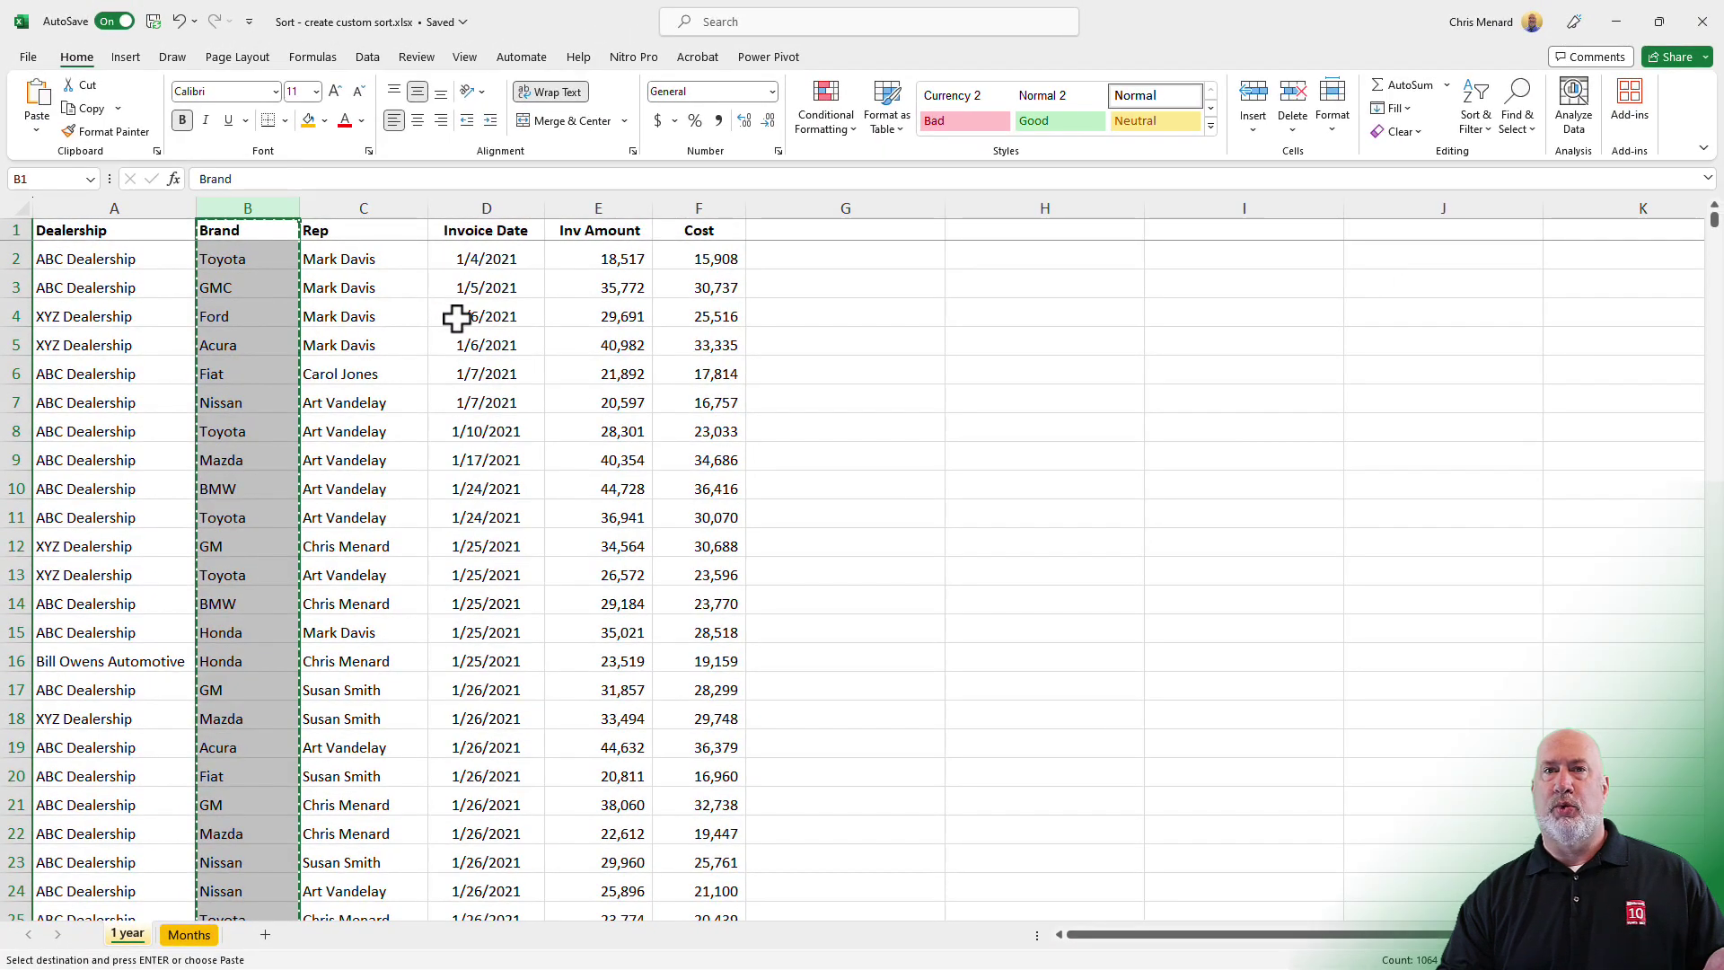
click(265, 936)
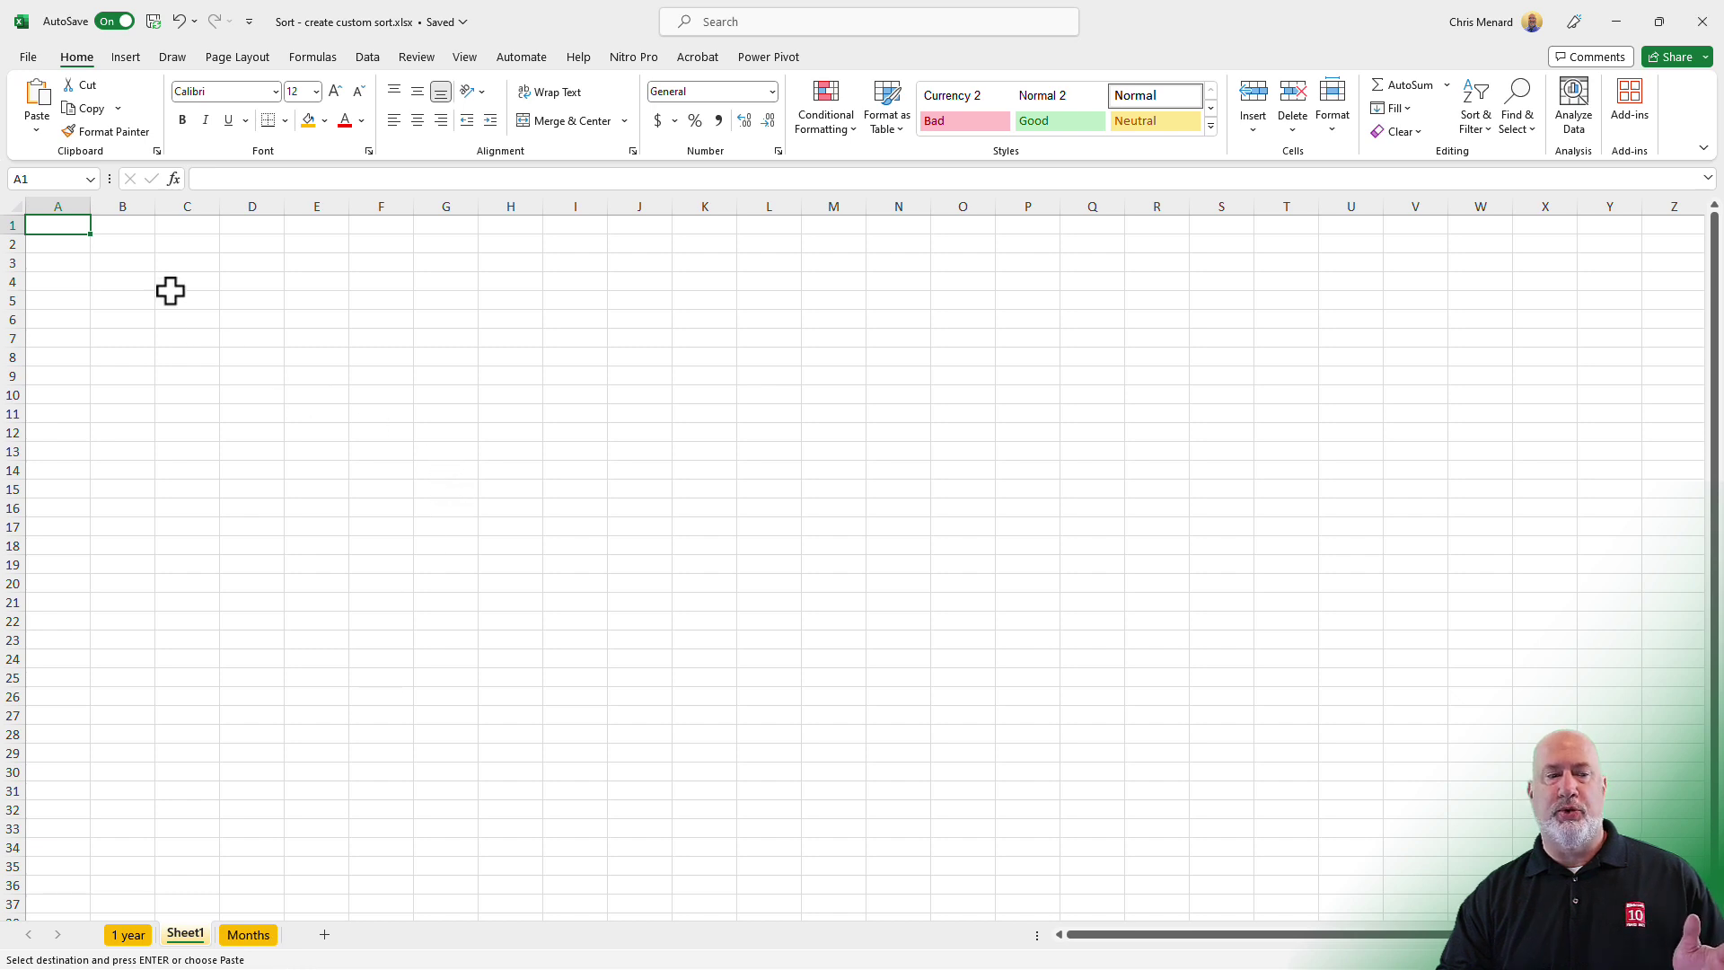
right_click(72, 227)
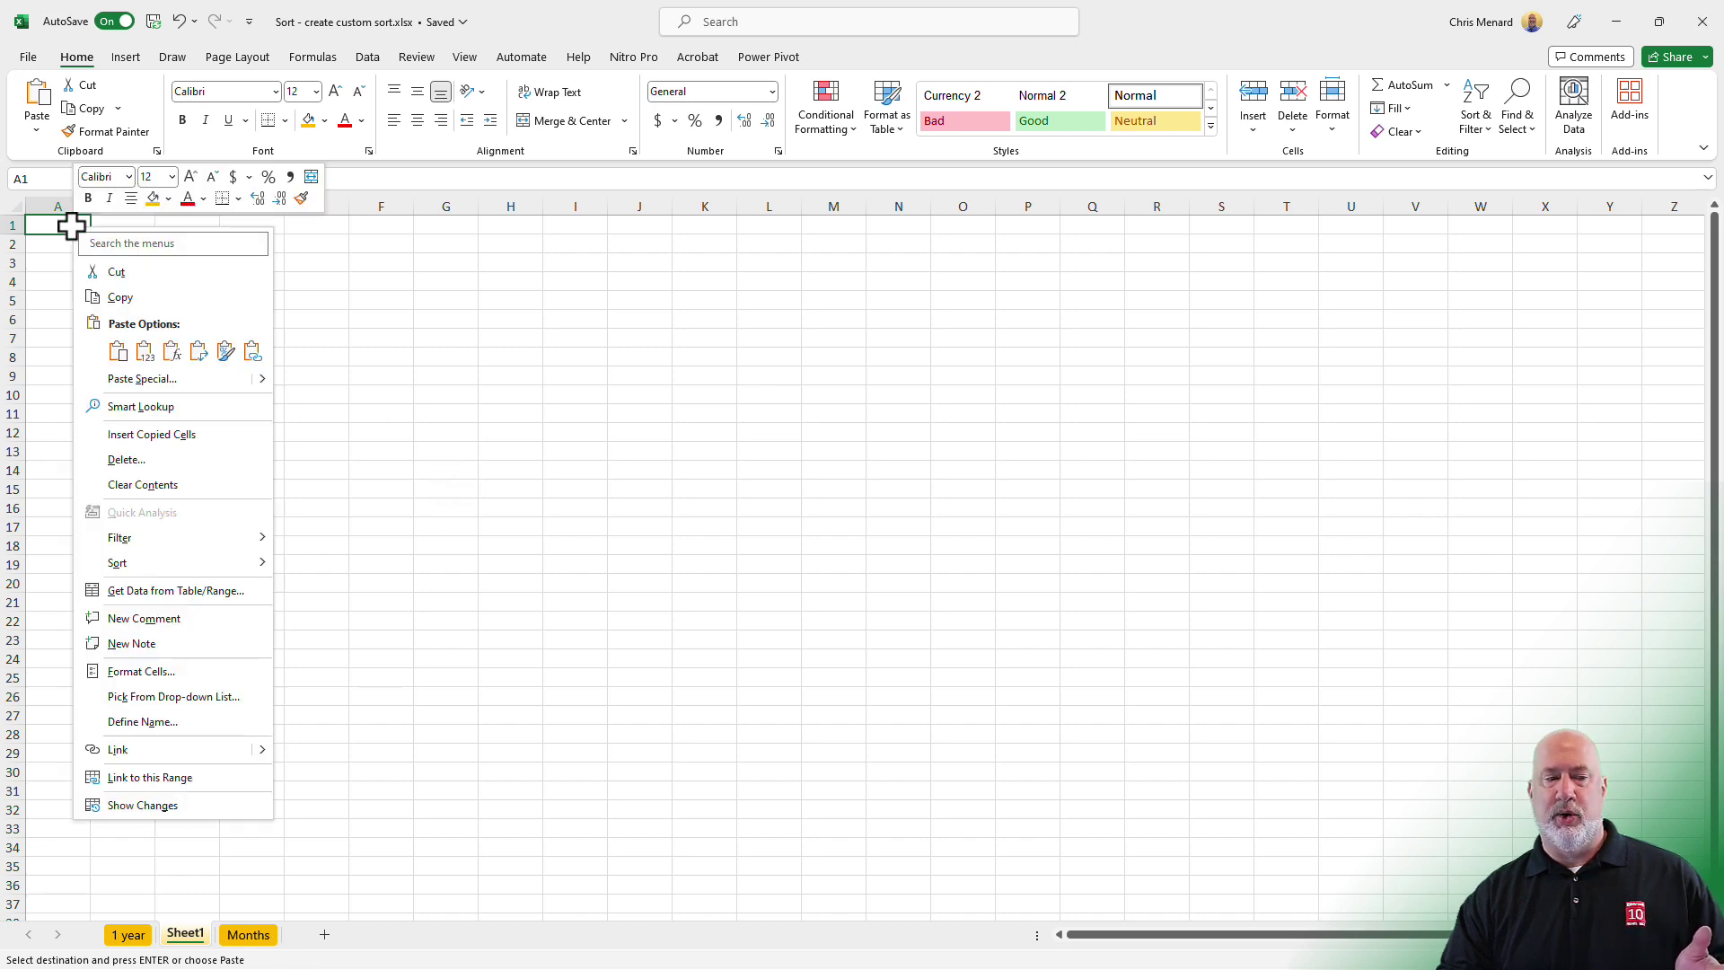
click(119, 351)
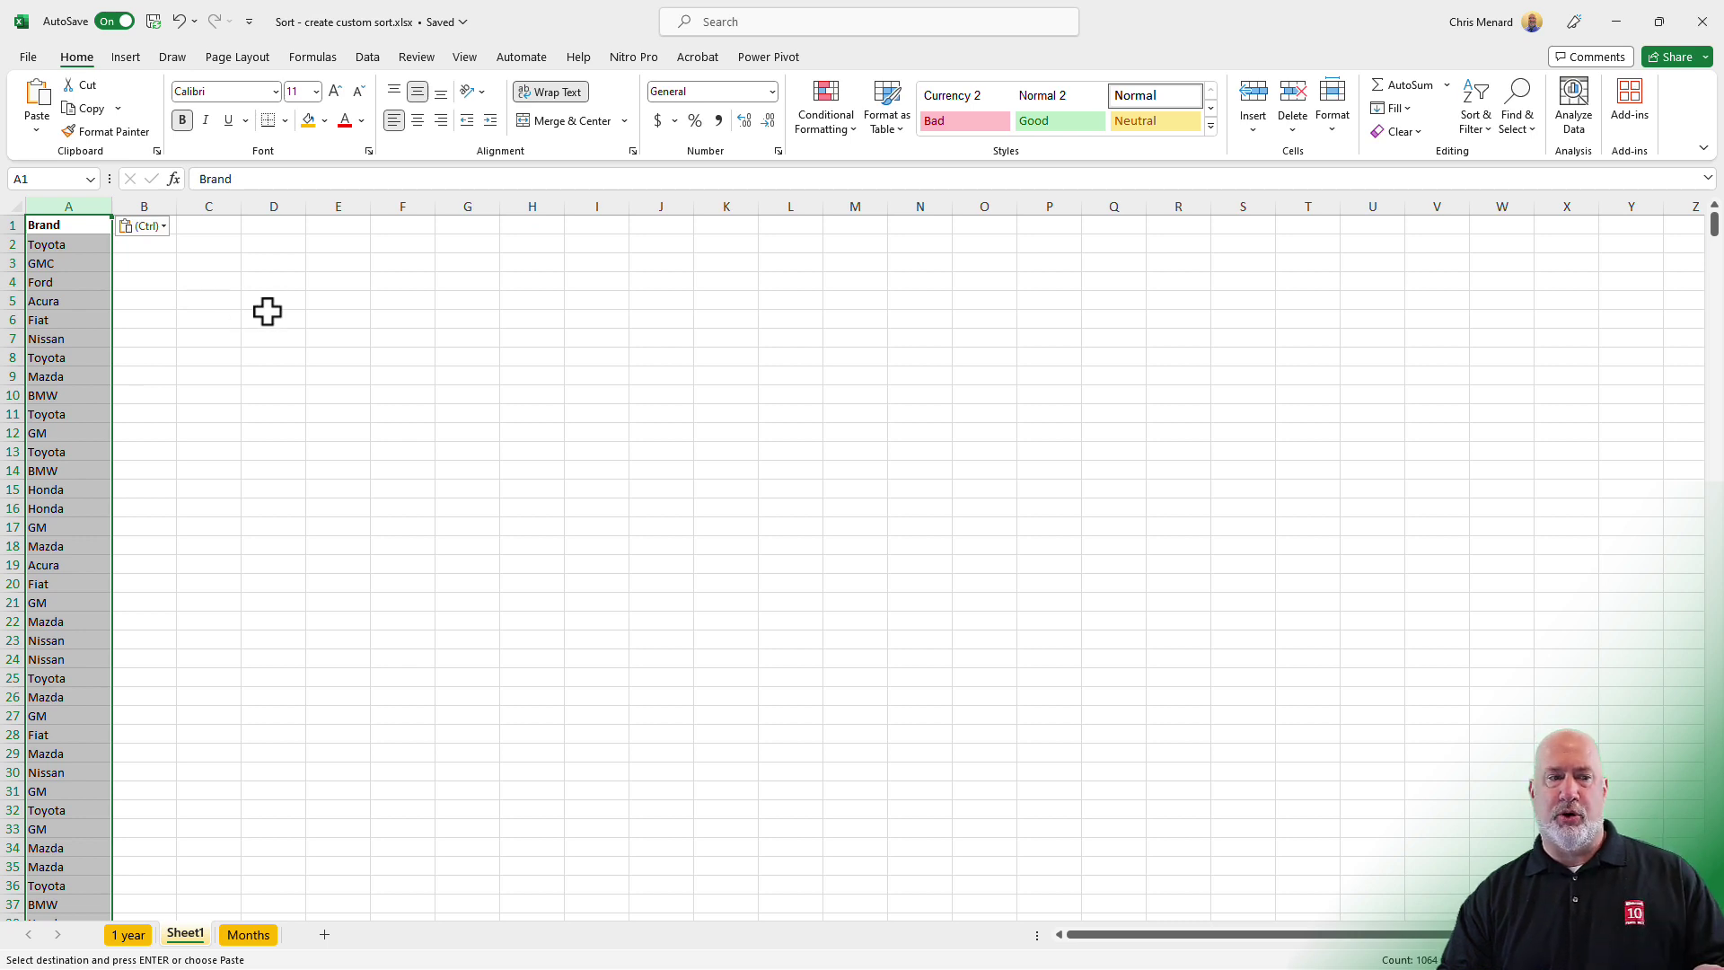
Step: Remove duplicate entries from the Brand list, leaving 10 unique brands in A2:A11
click(369, 60)
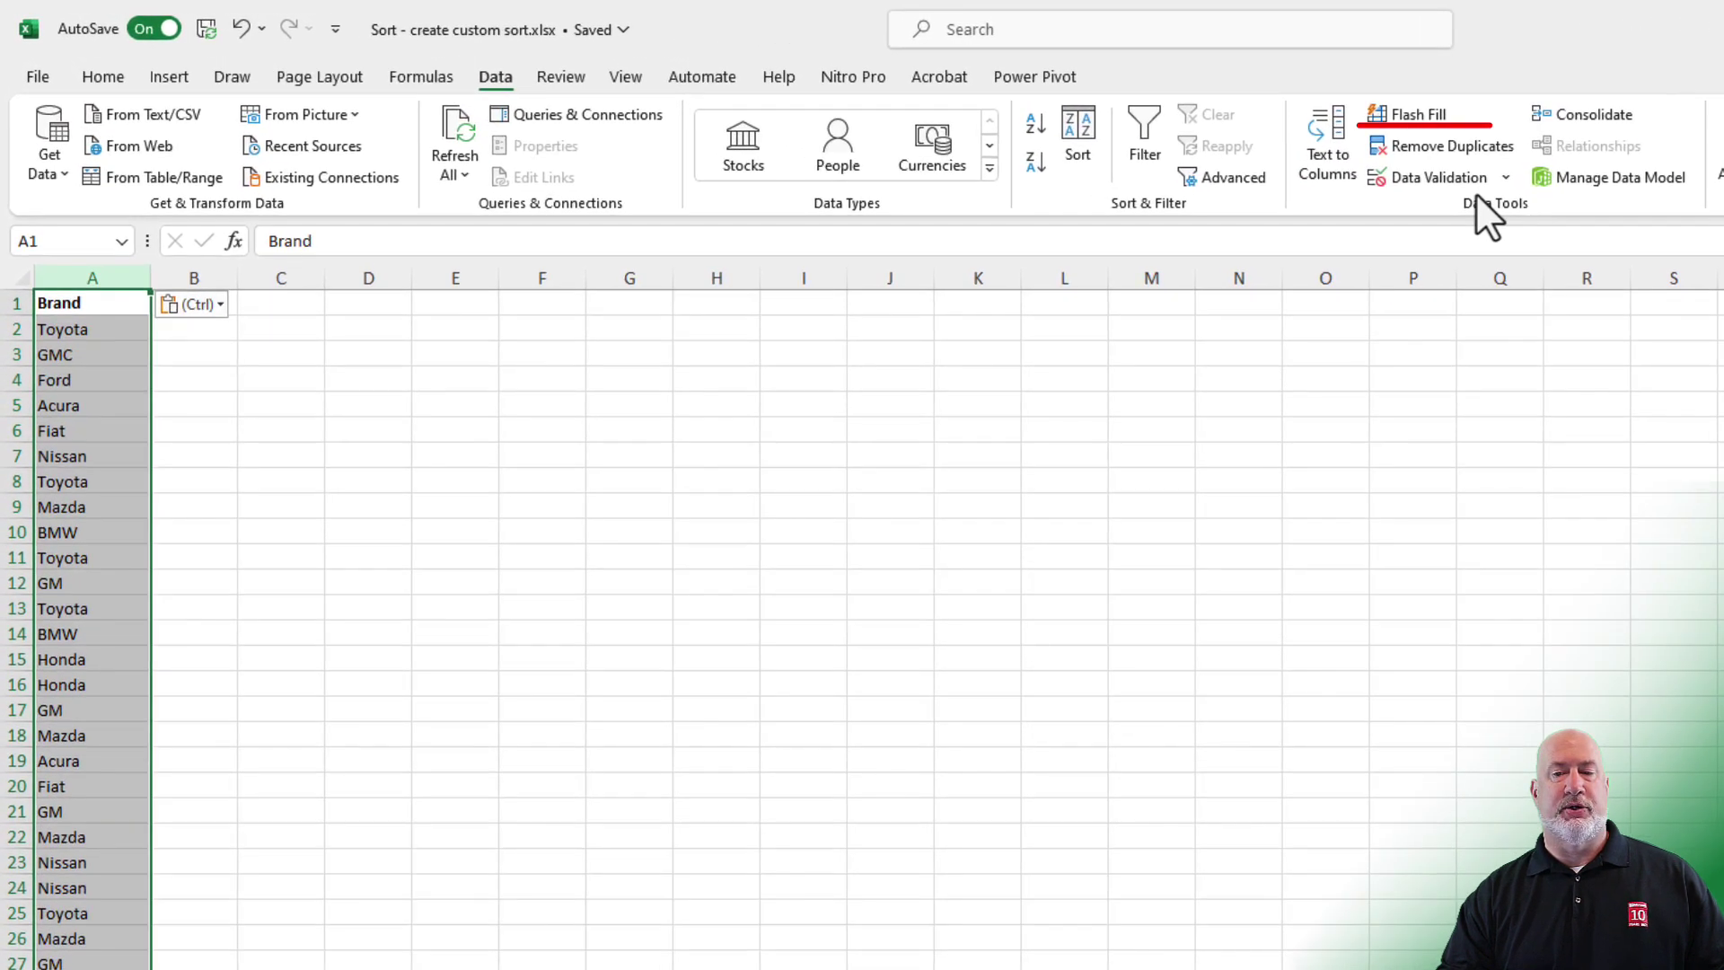
click(1434, 147)
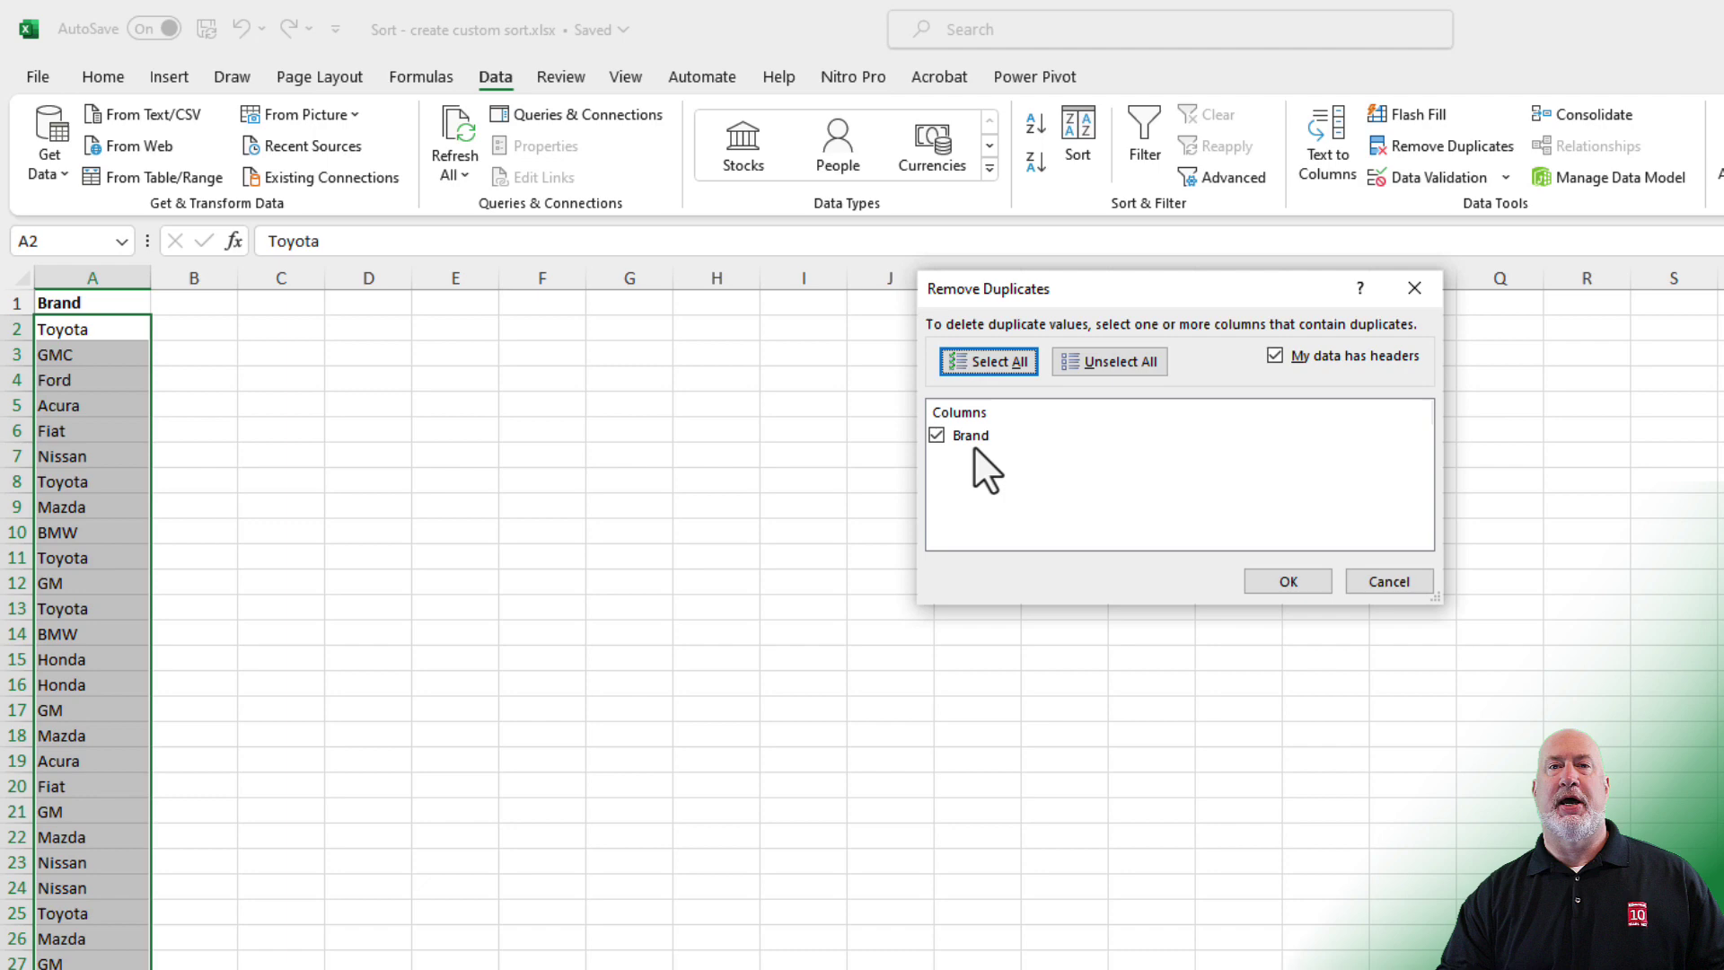
click(1298, 581)
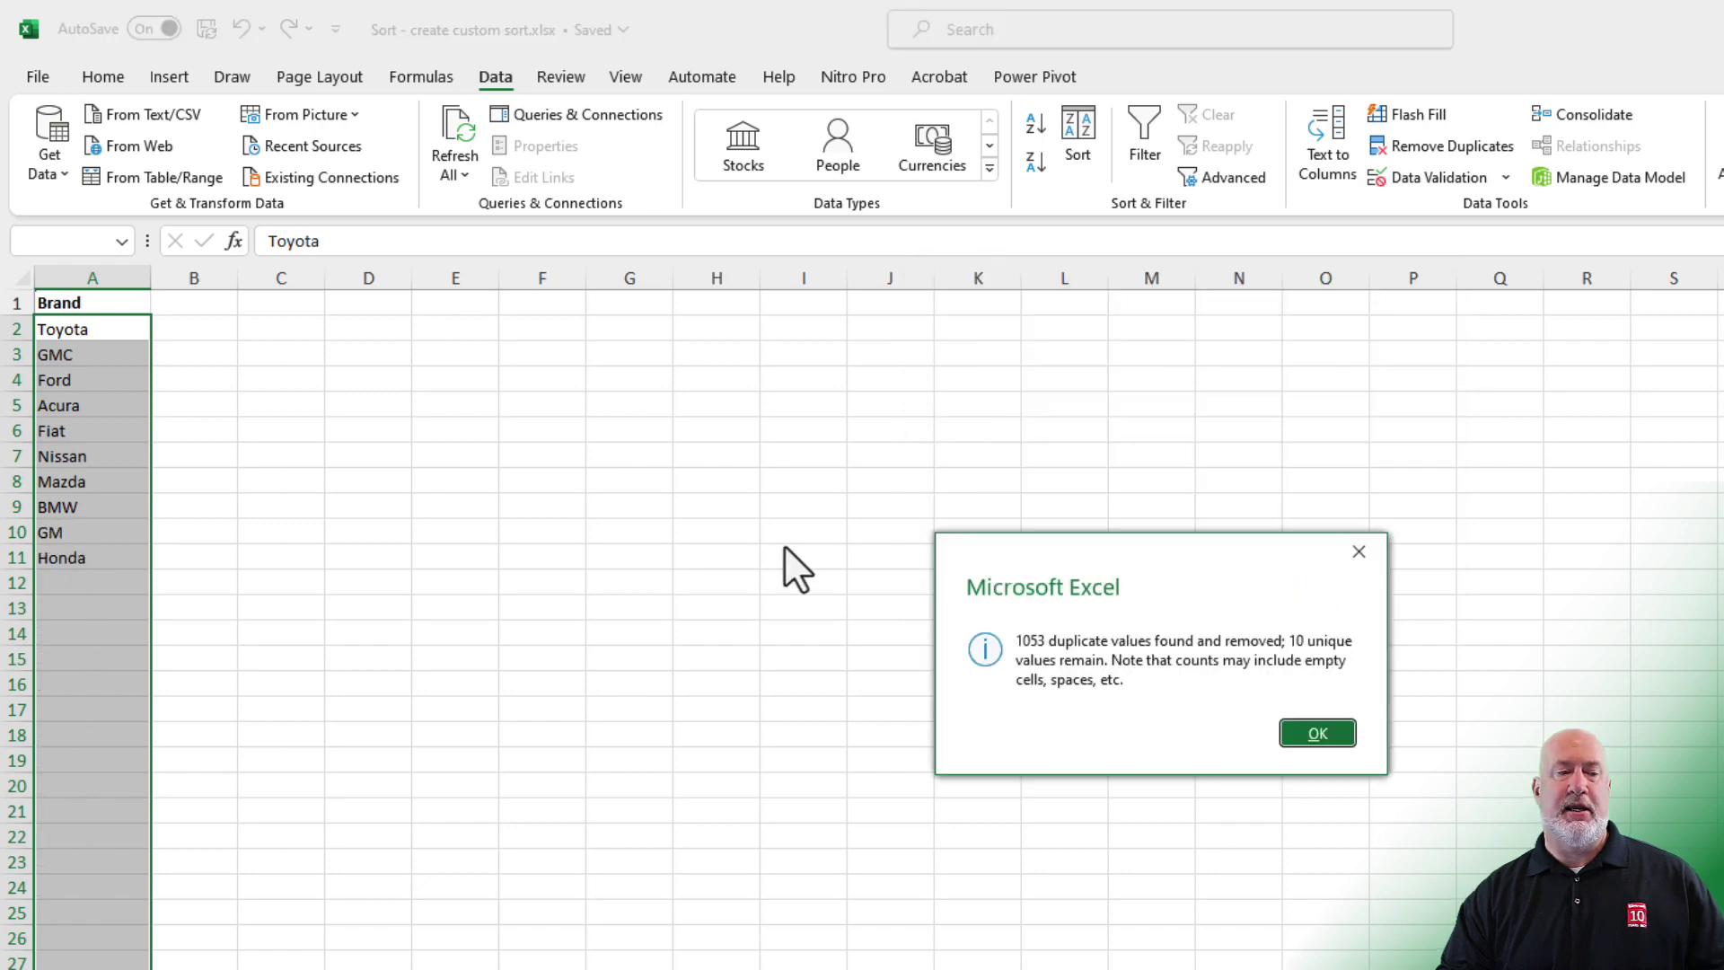
click(1318, 733)
click(355, 501)
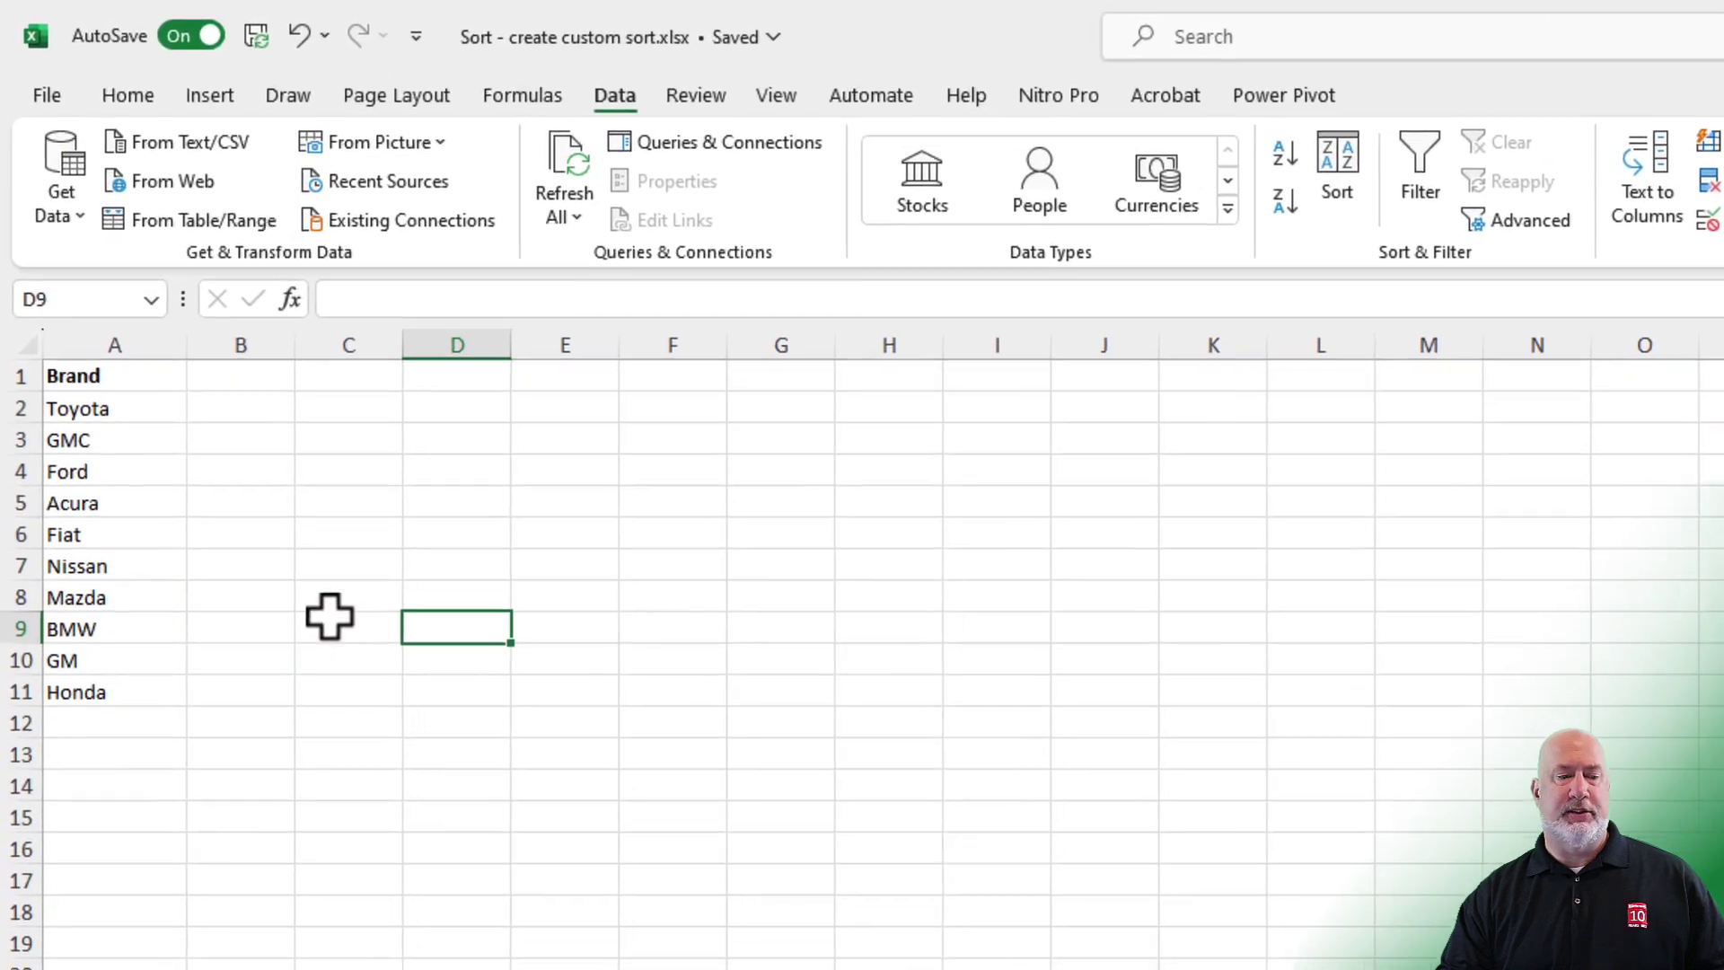
Step: Sort the brand list in column A from A to Z
click(158, 418)
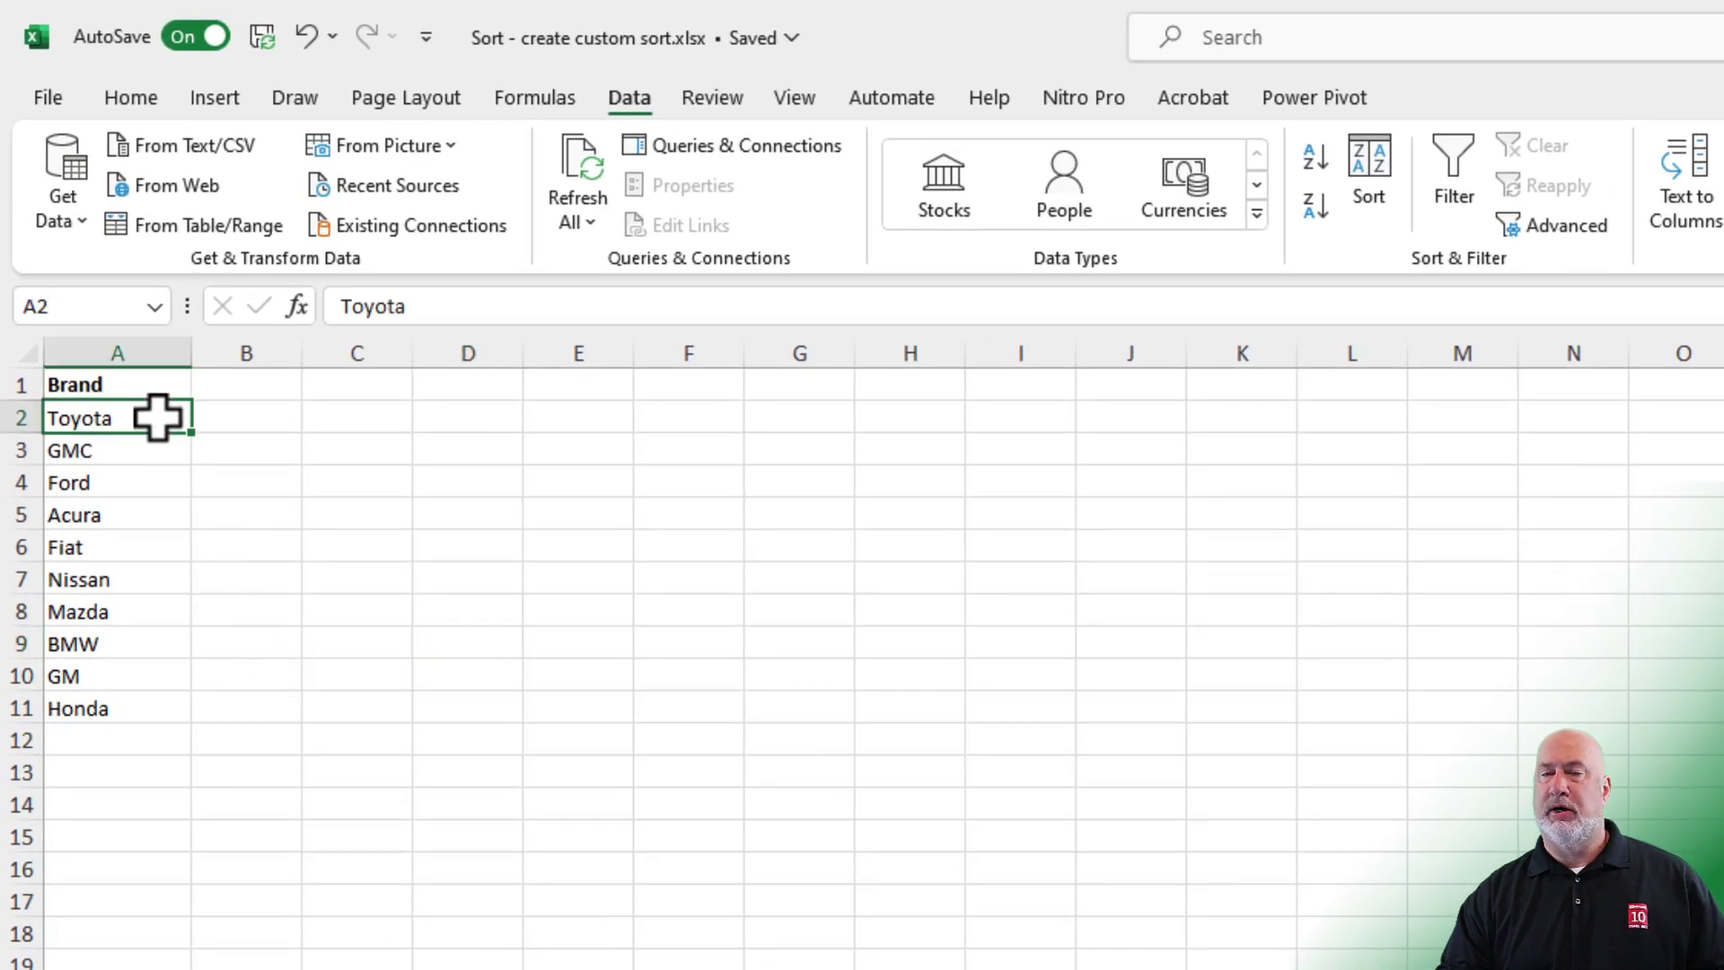
right_click(158, 418)
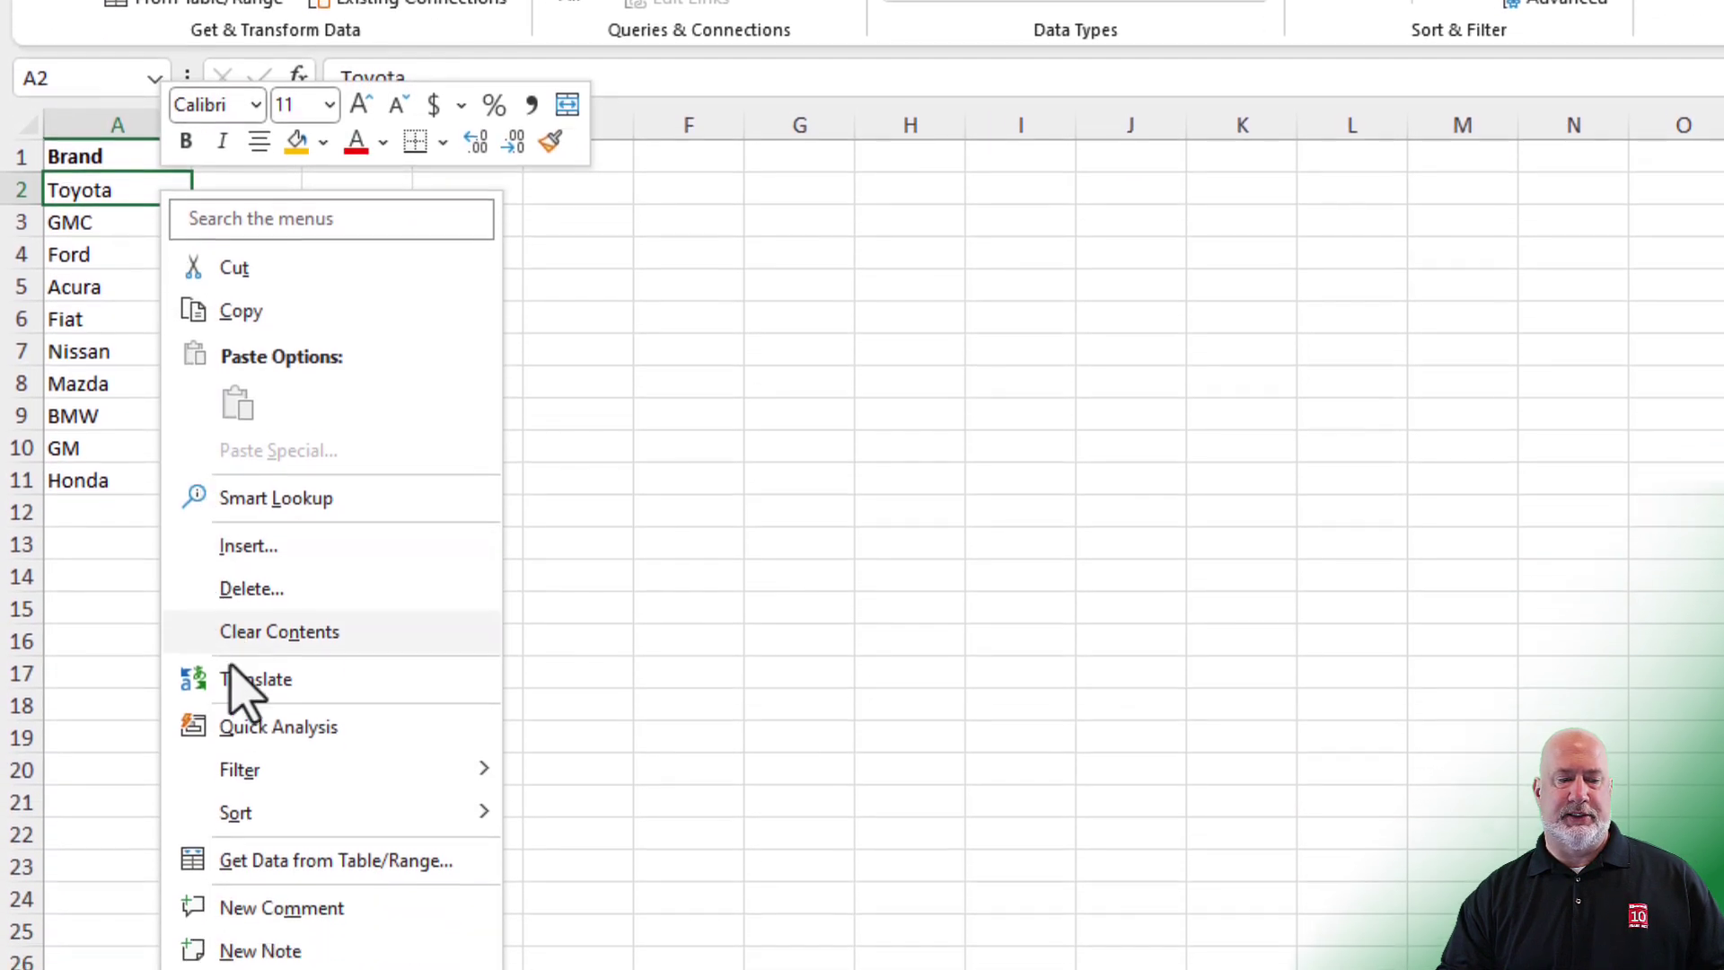
mouse_move(316, 772)
click(604, 788)
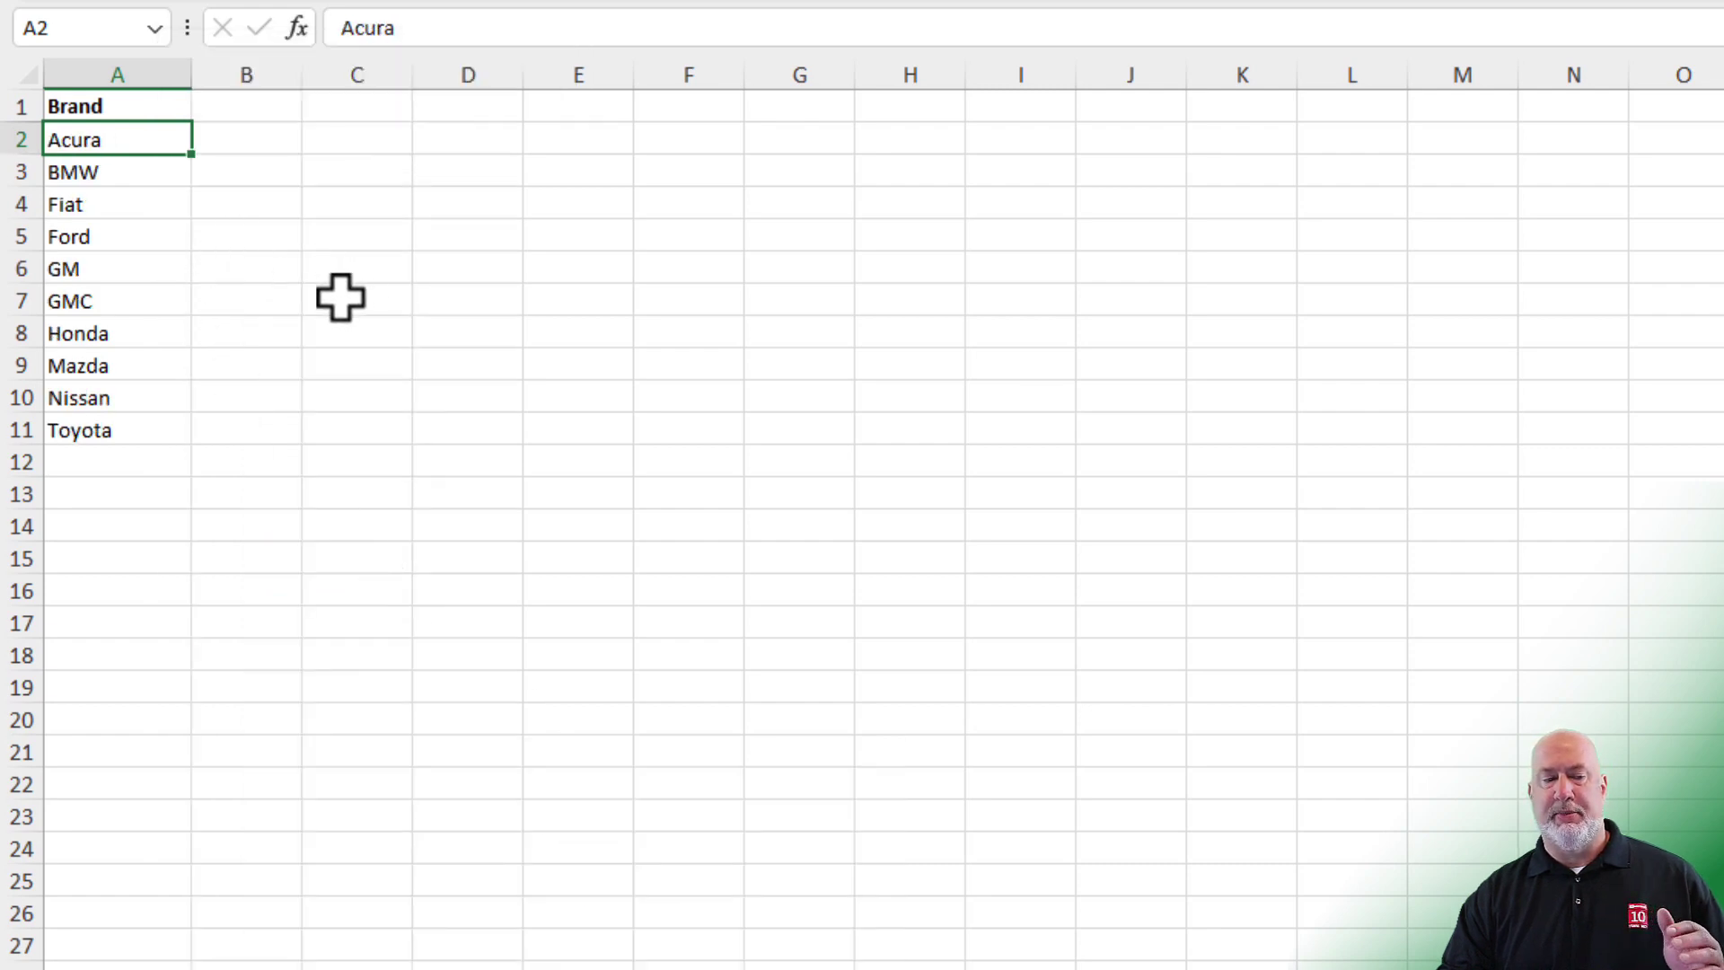
Step: Move Ford from A5 to the top of the list at A2, above Acura
click(122, 236)
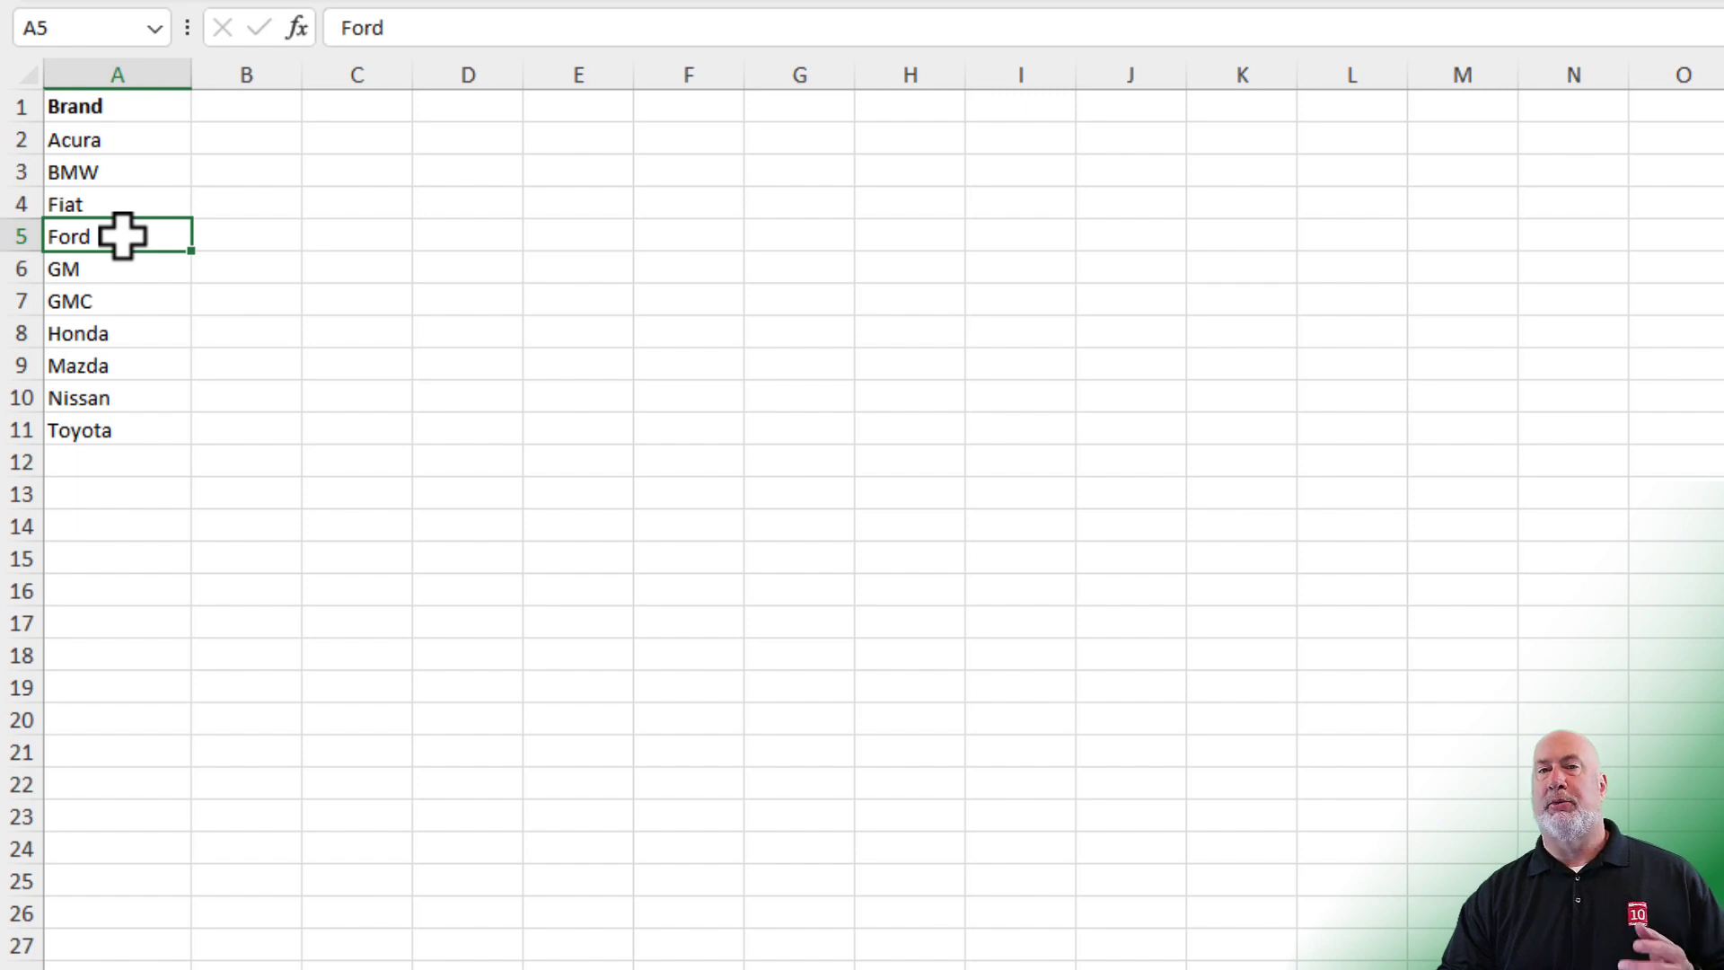
right_click(122, 236)
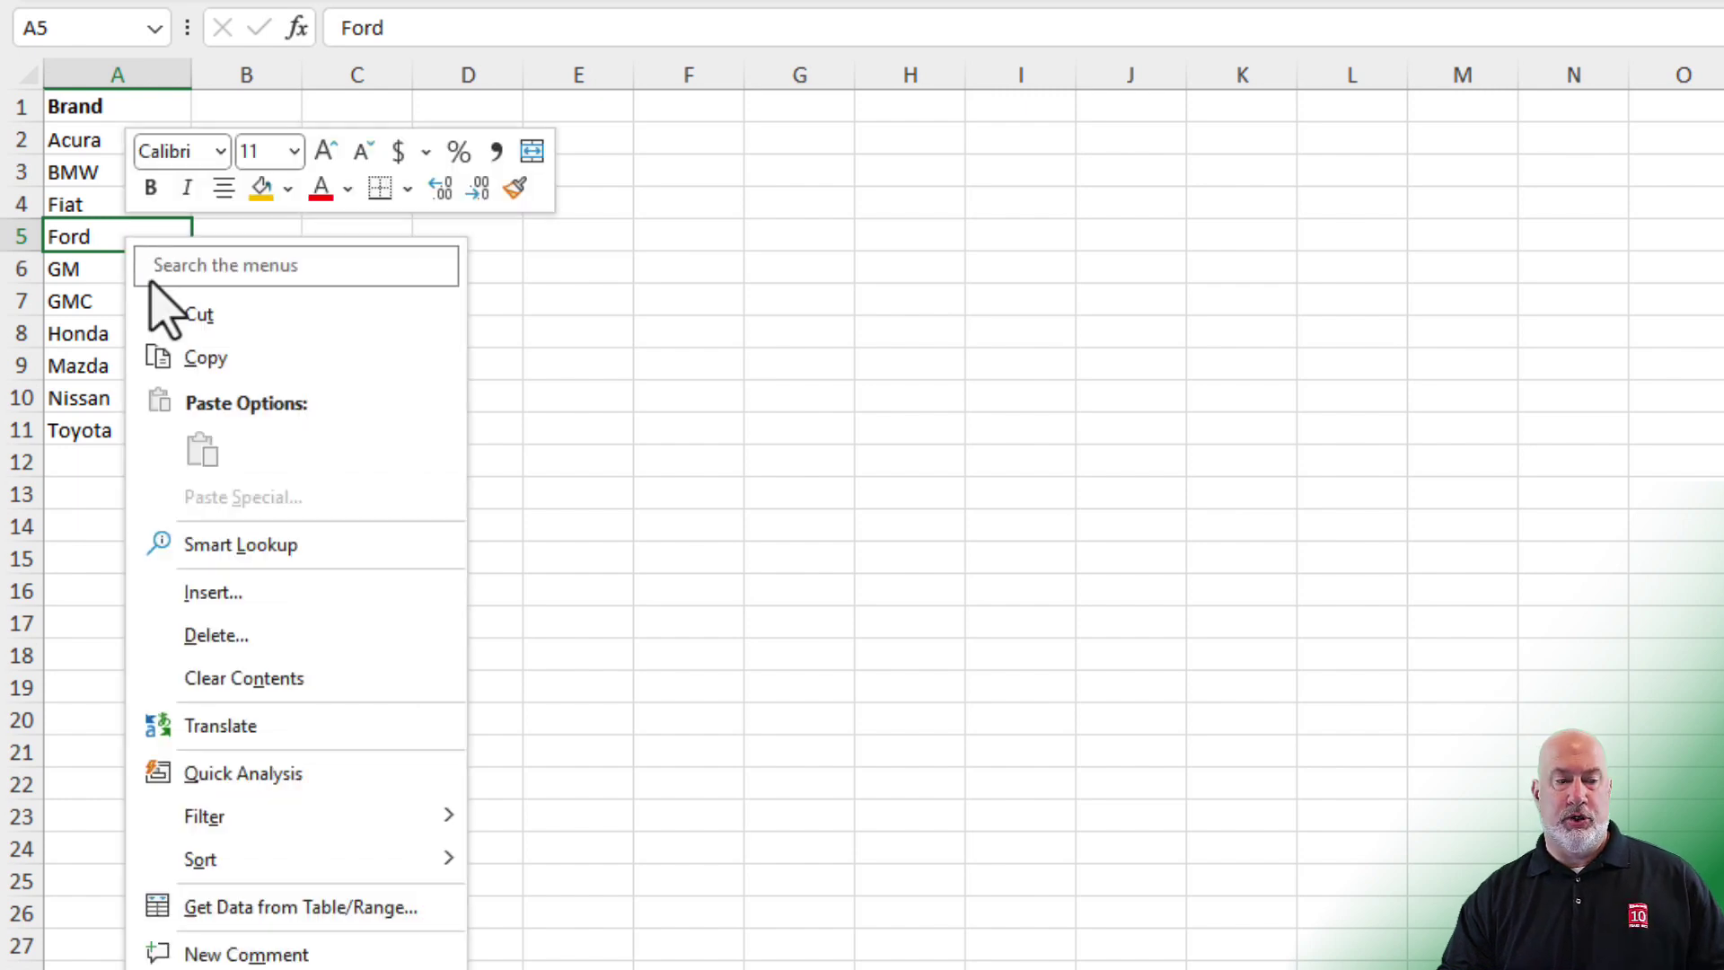
key(Escape)
key(ctrl+c)
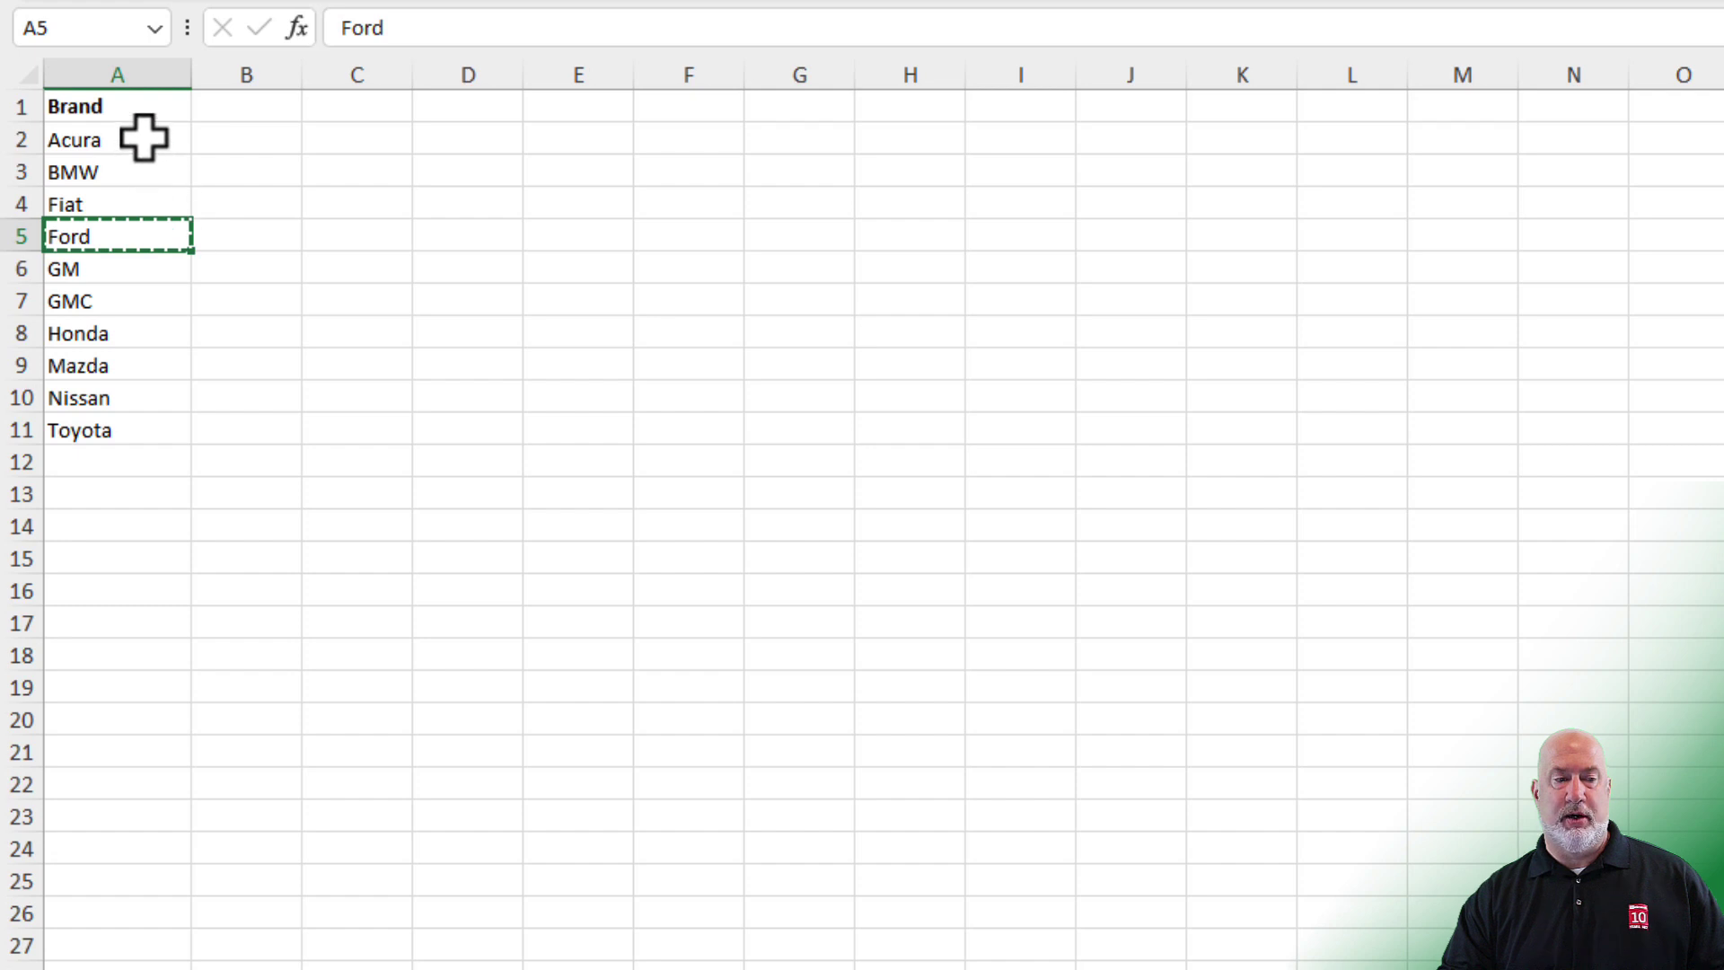
right_click(144, 137)
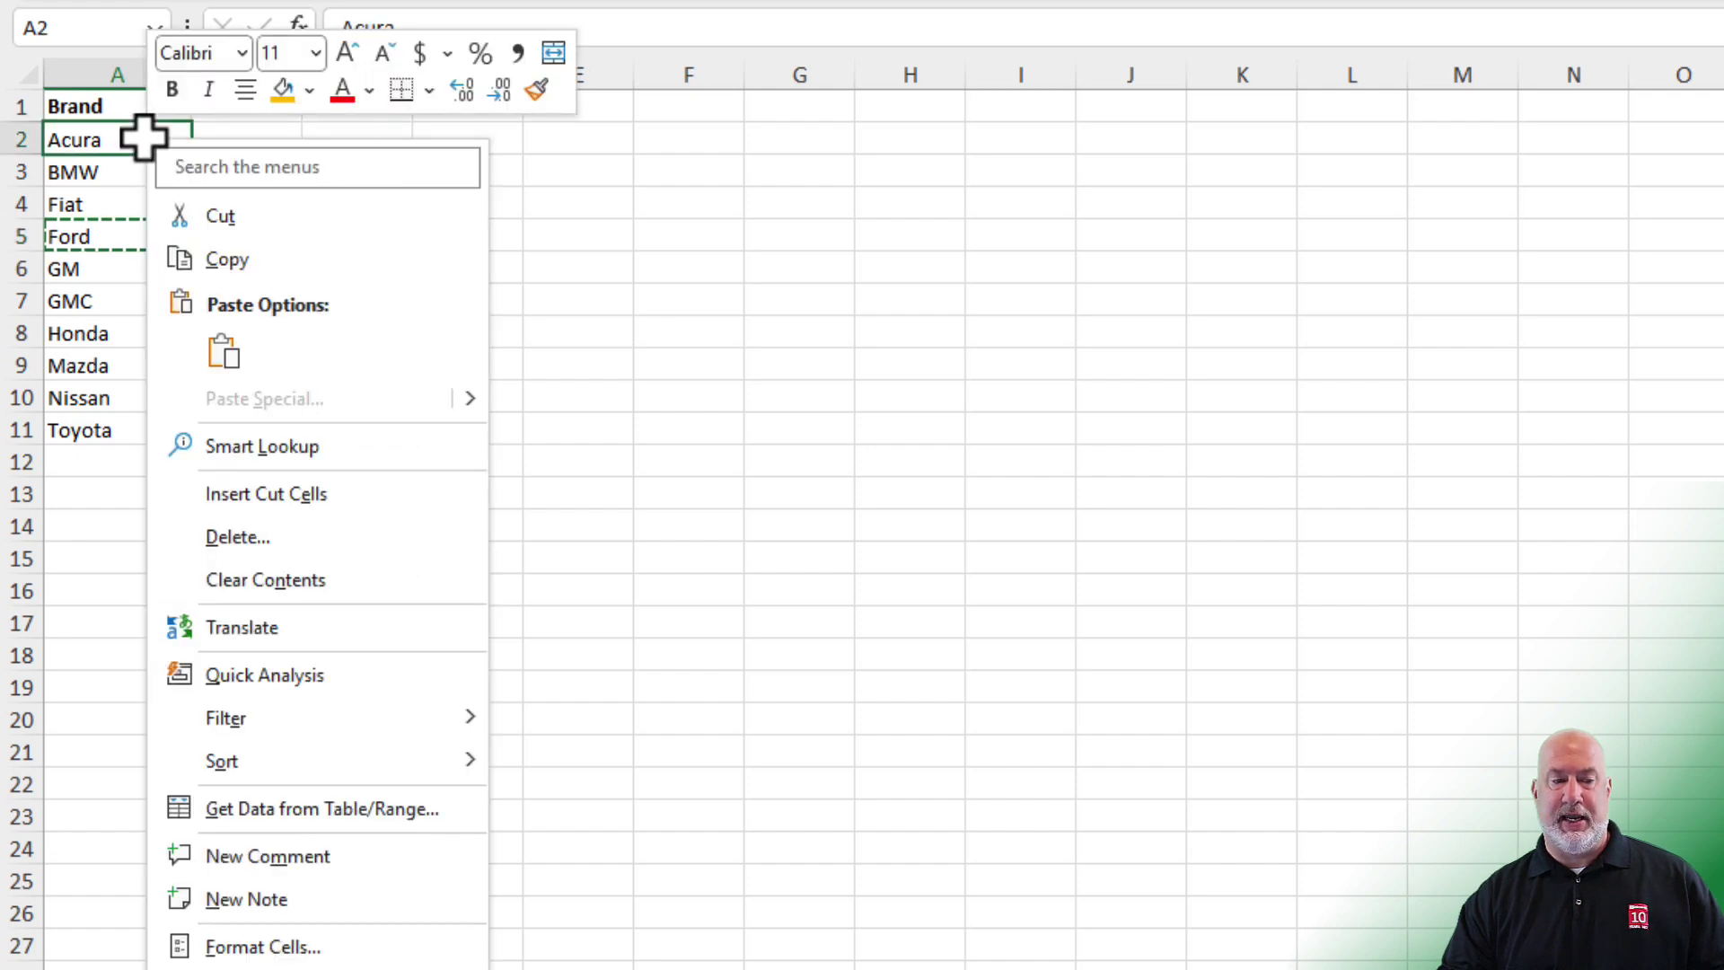
click(303, 496)
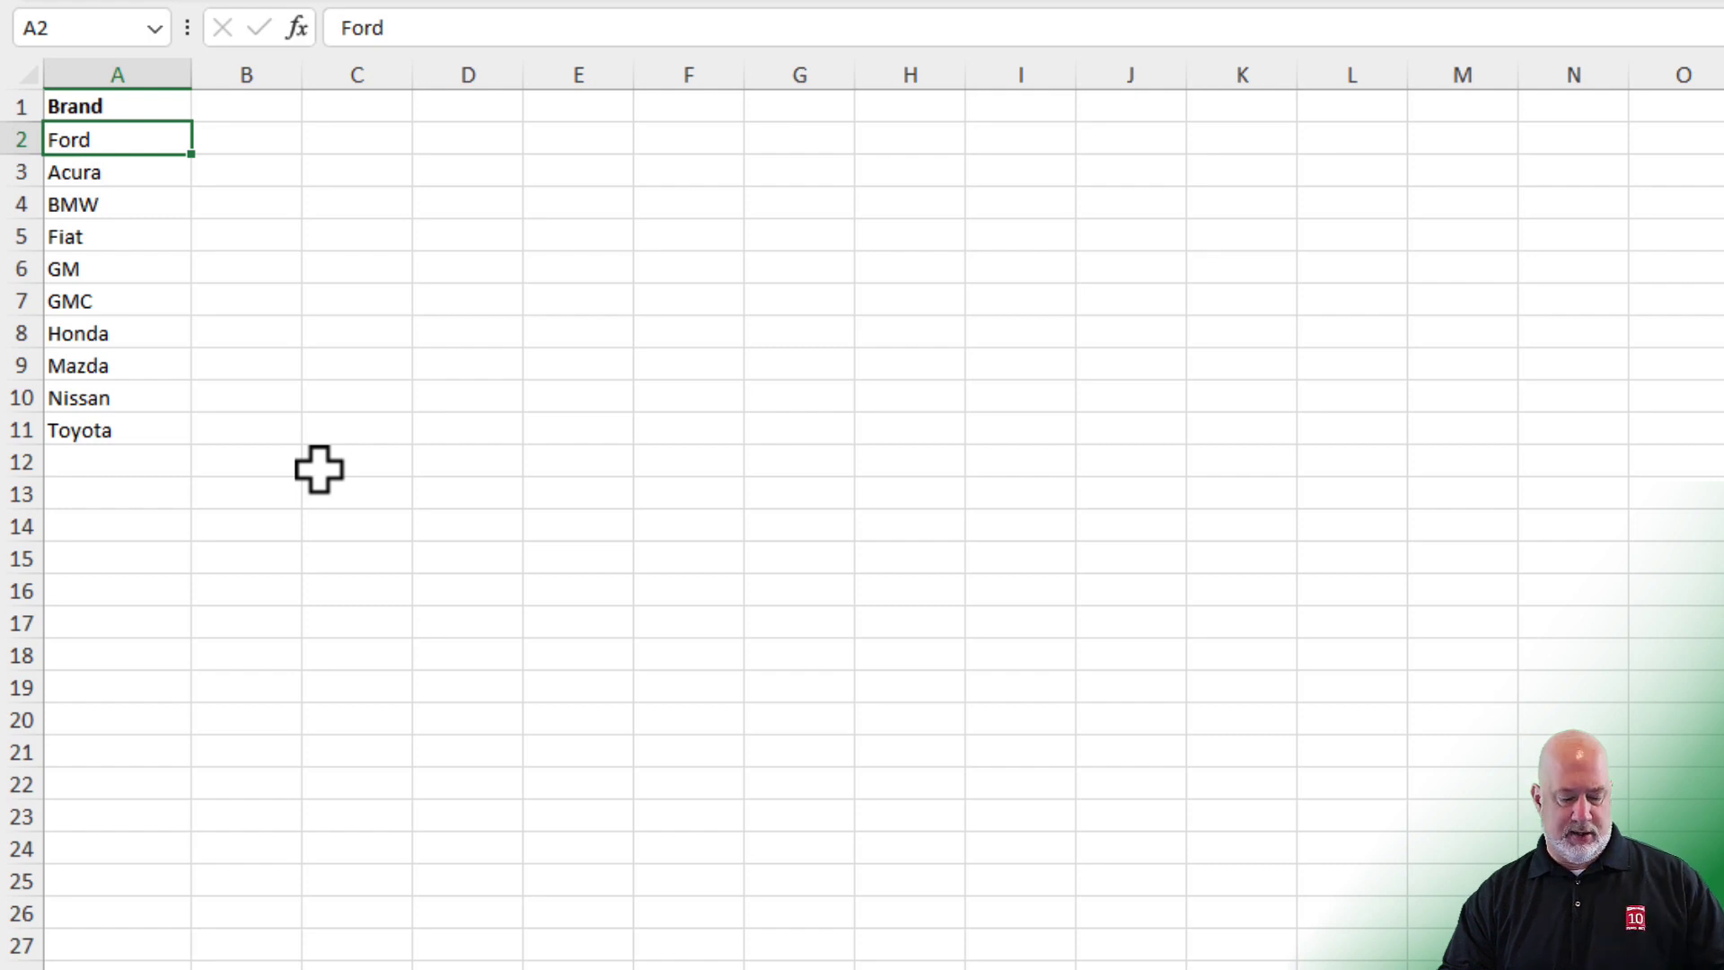
Step: Undo the insert, drag Ford to A2 and Toyota to A3, then select A2:A11
key(ctrl+z)
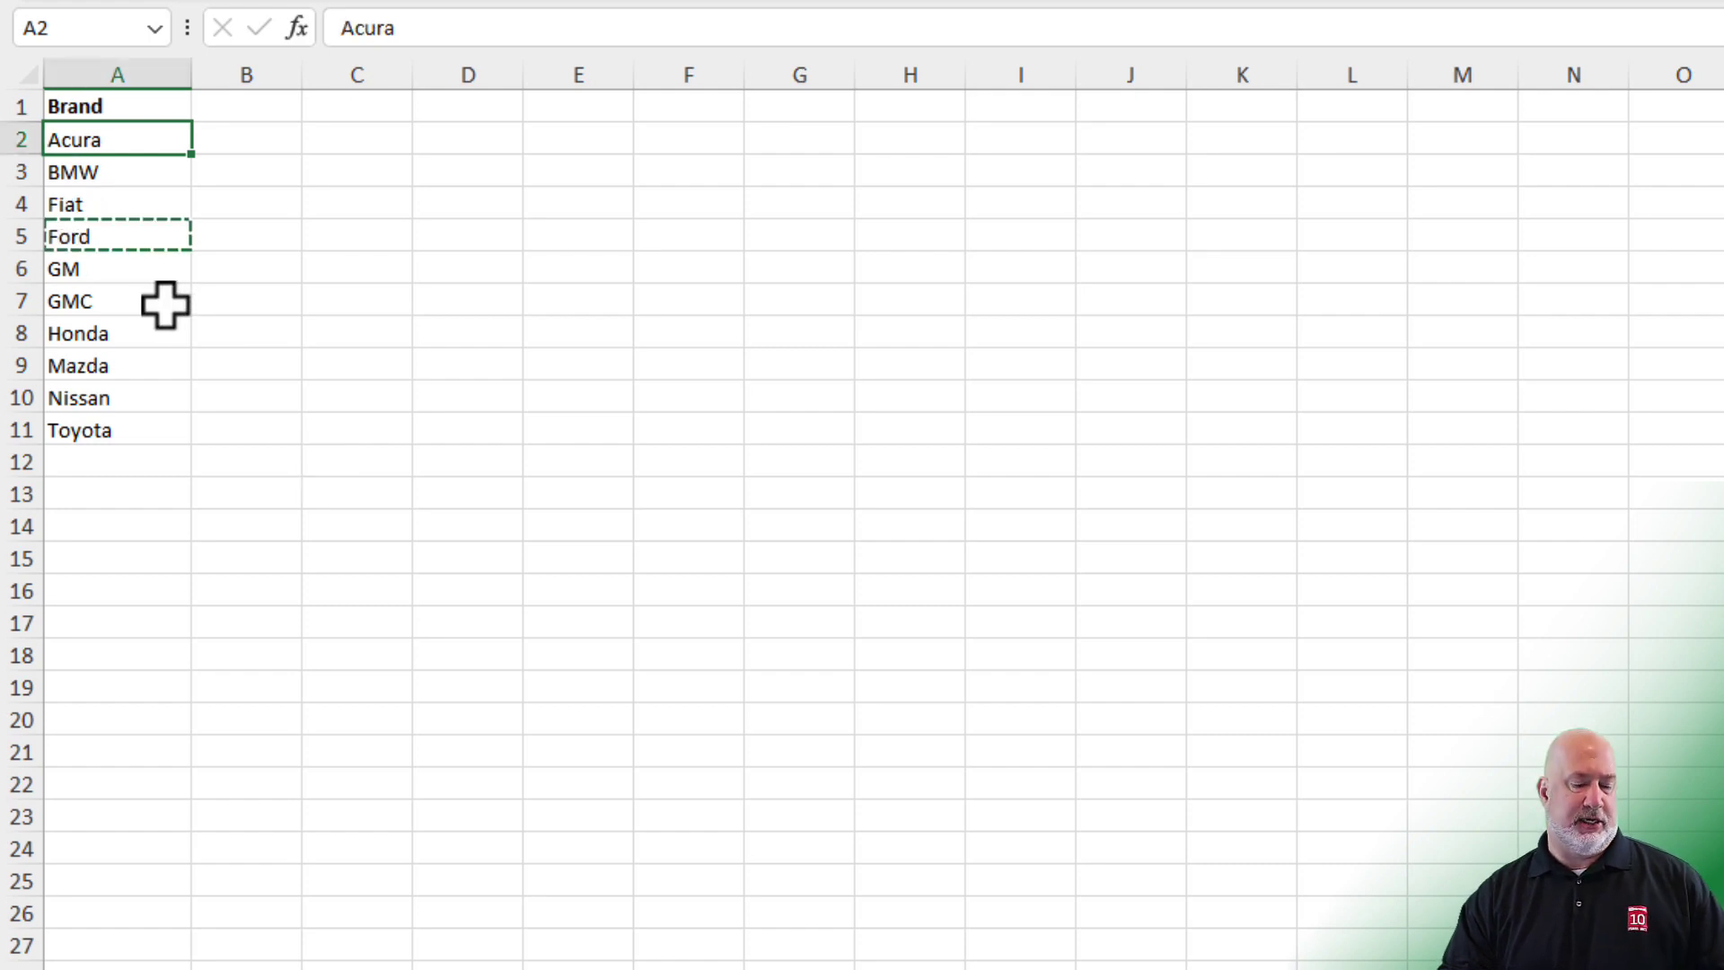
click(142, 239)
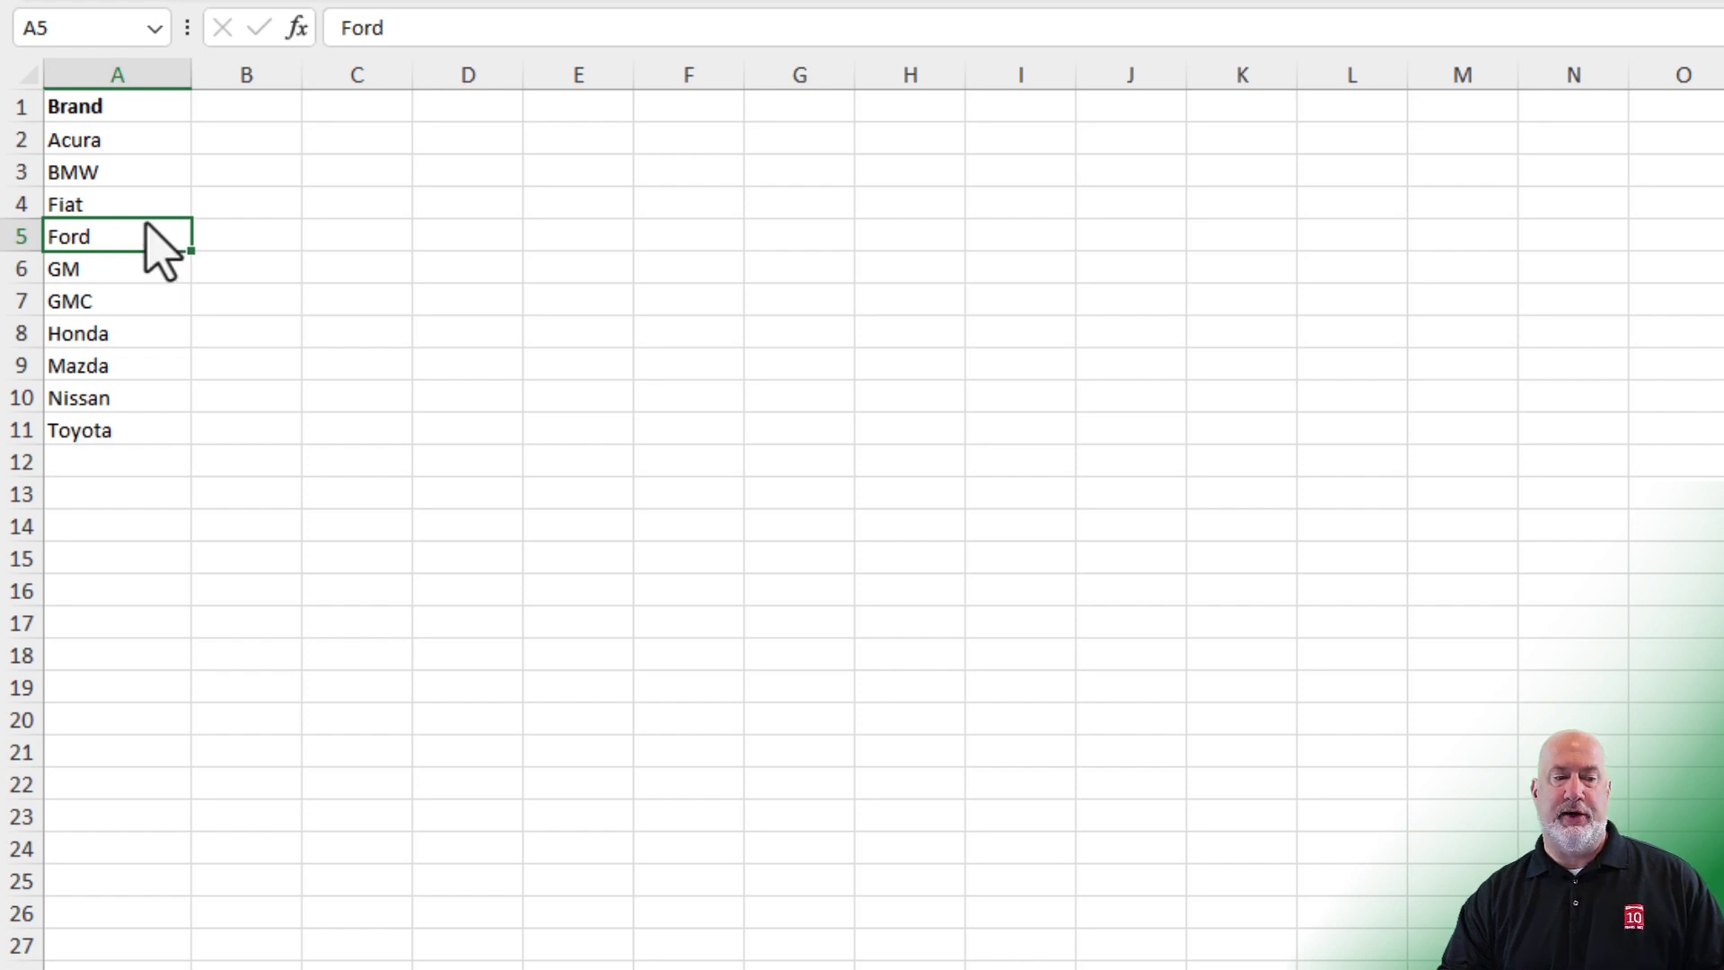
drag(146, 219, 144, 136)
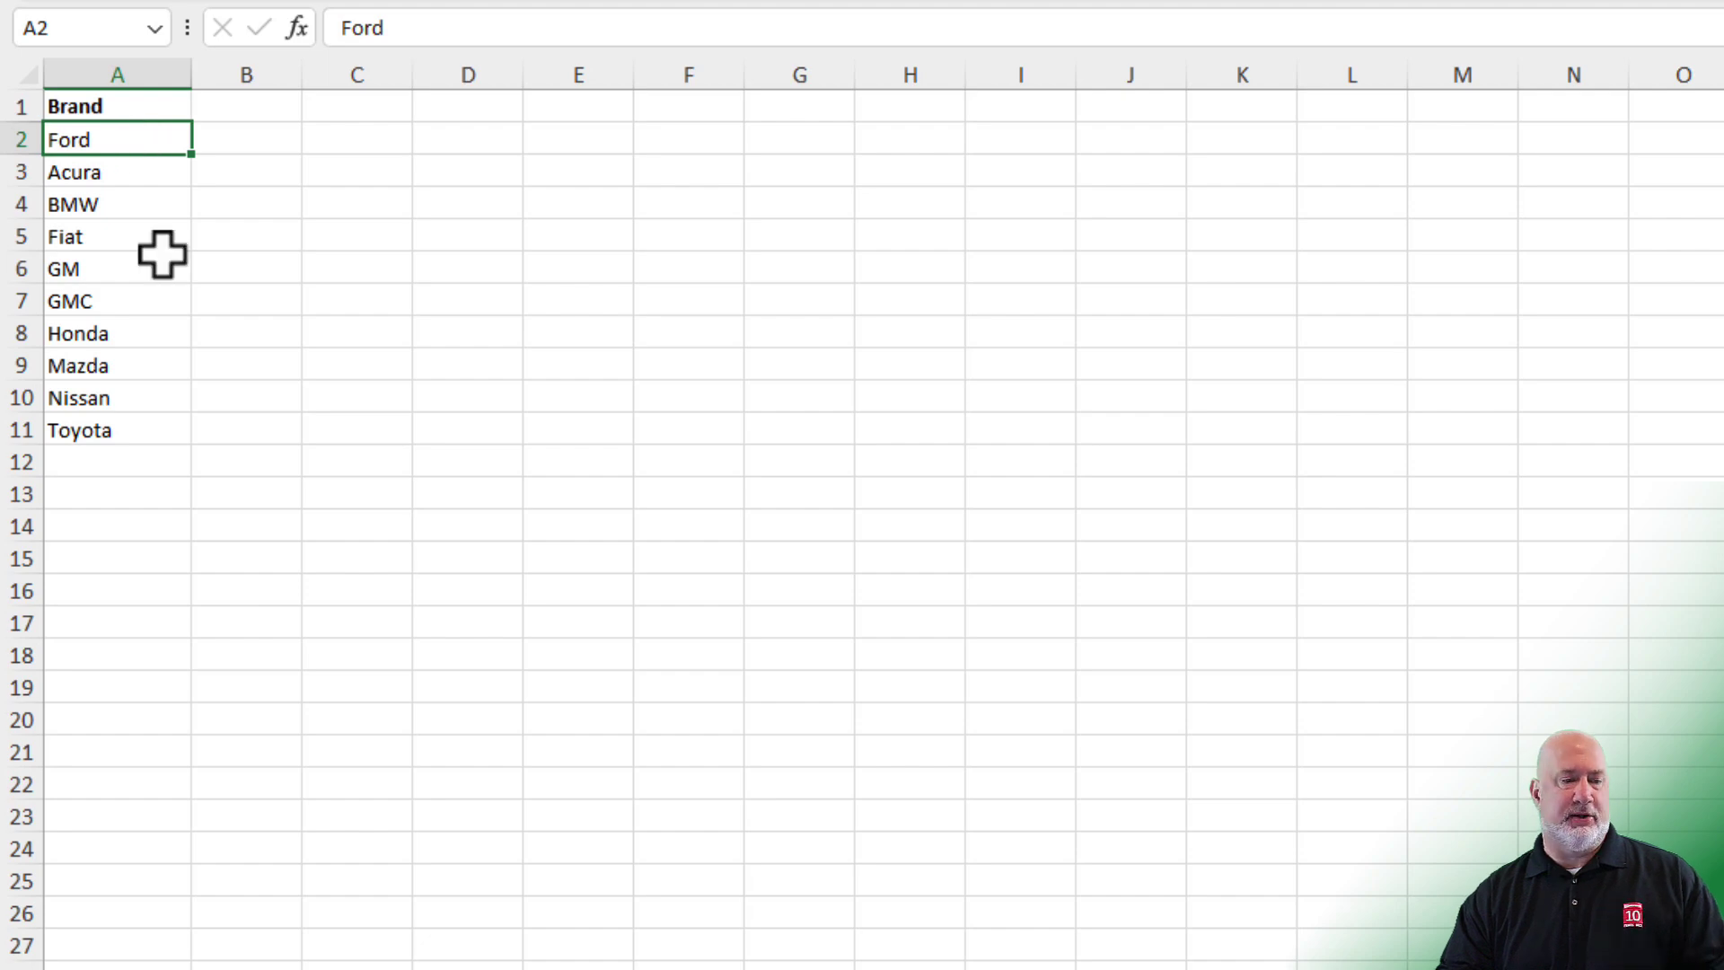
click(142, 434)
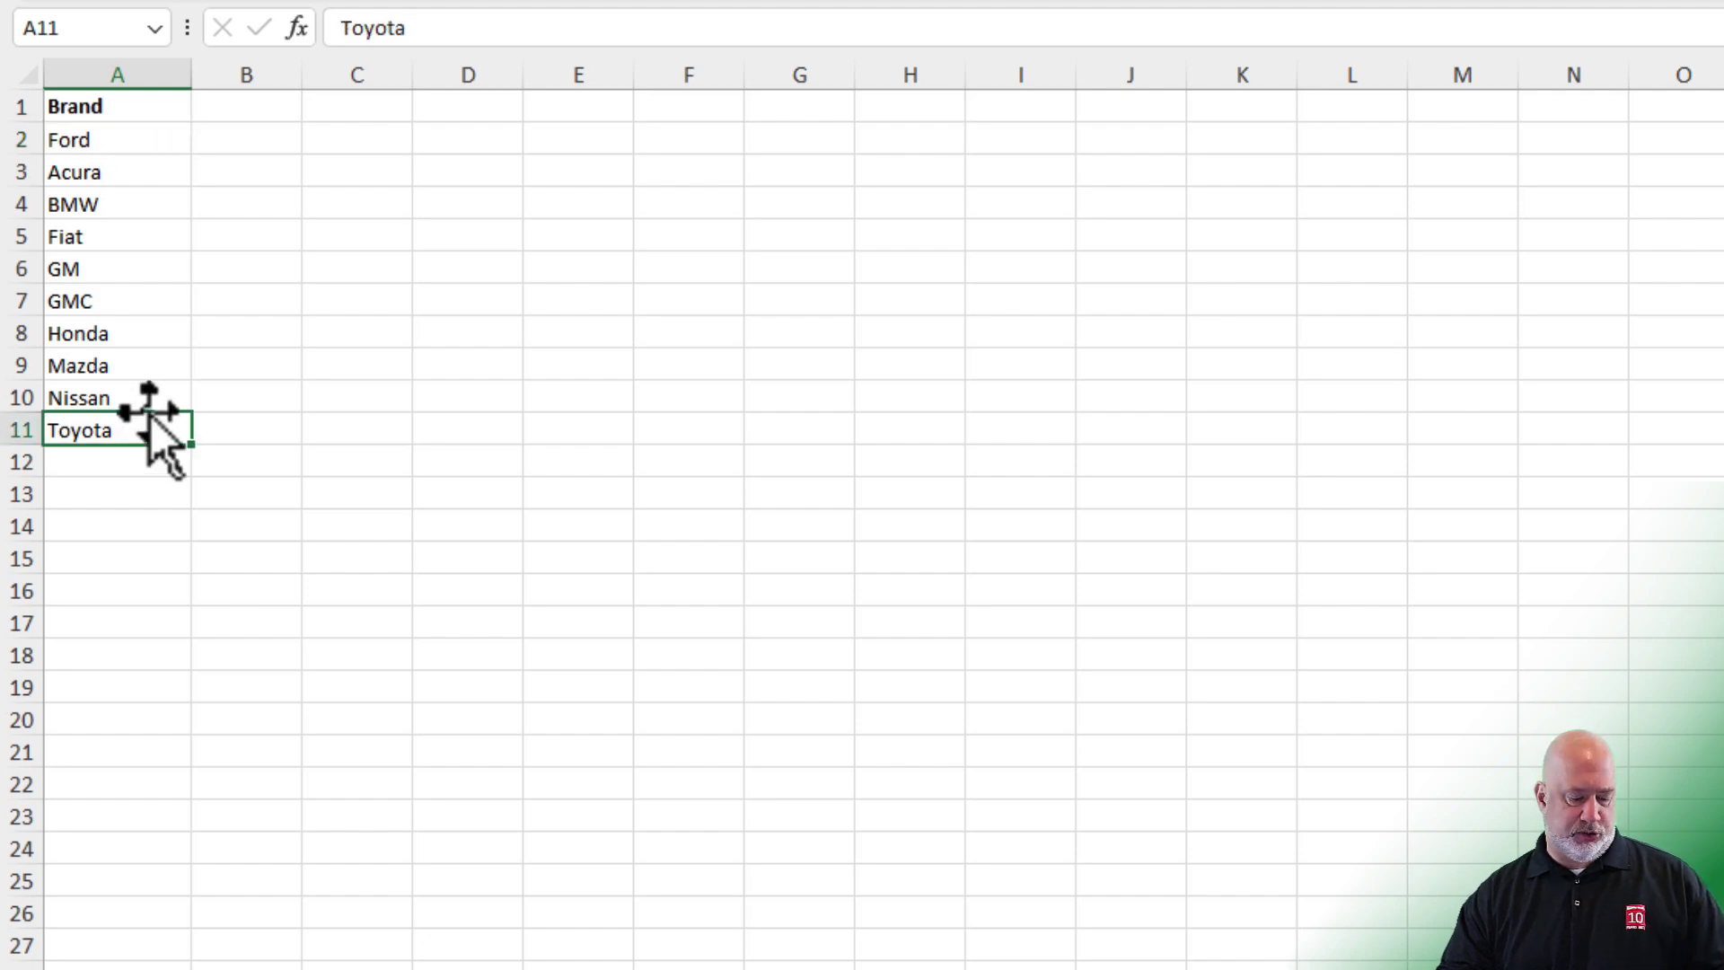
drag(148, 415, 146, 168)
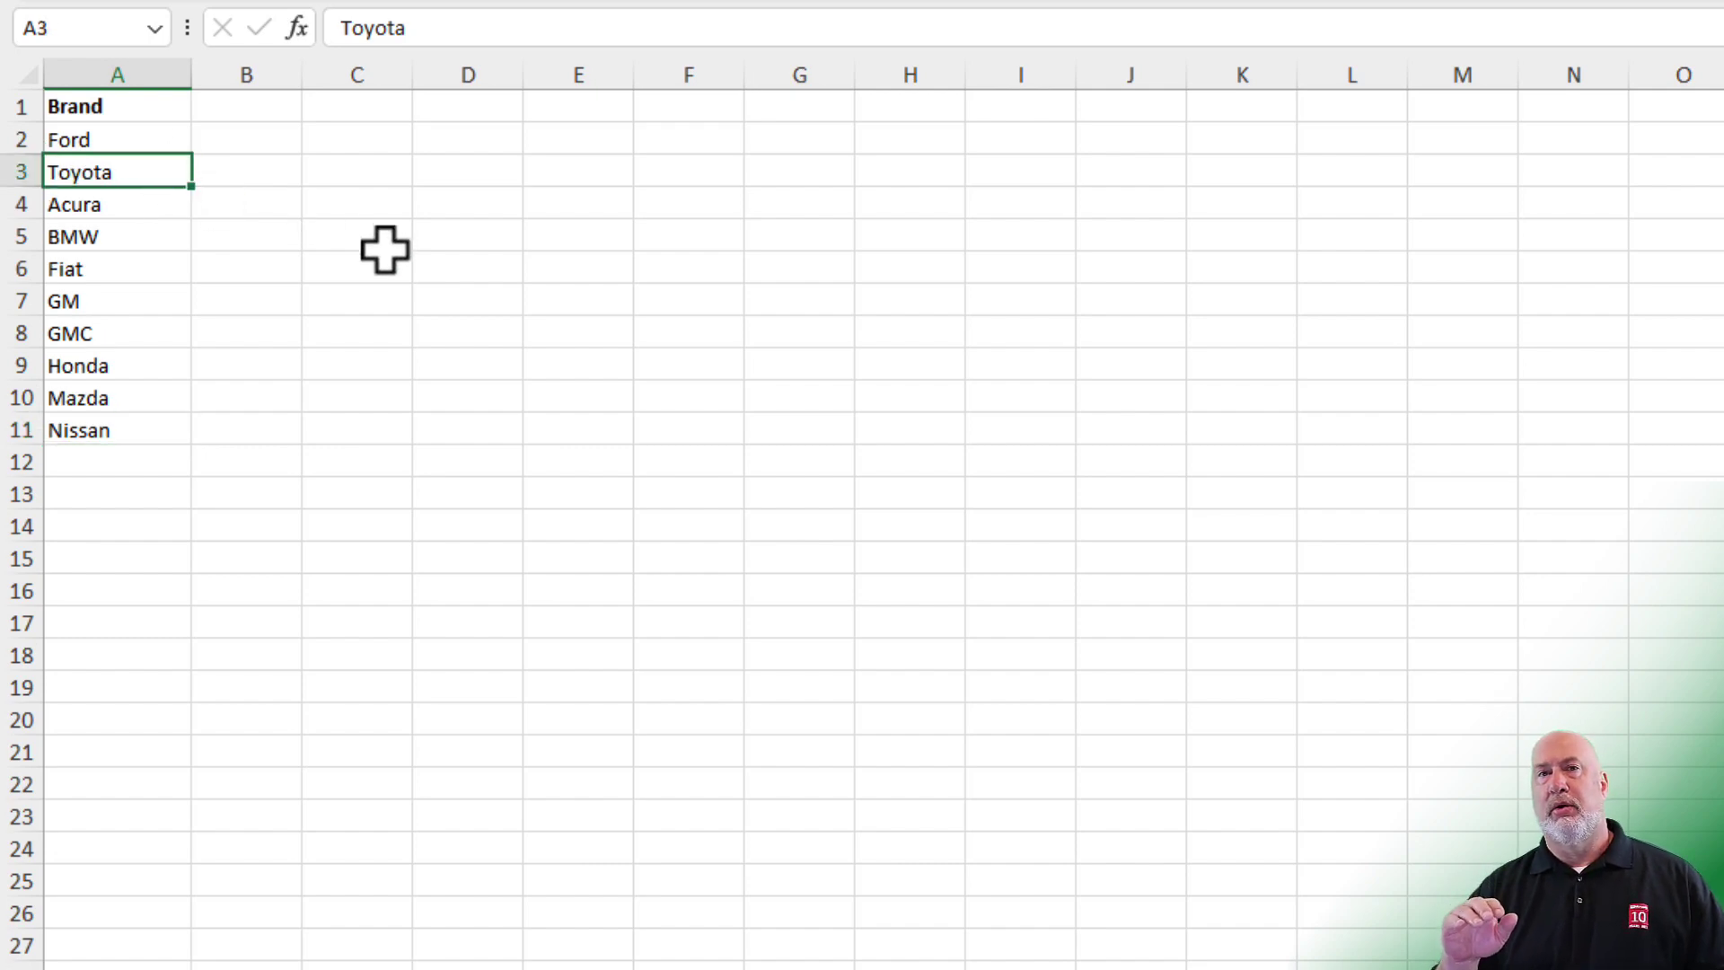
click(141, 143)
drag(141, 144, 146, 426)
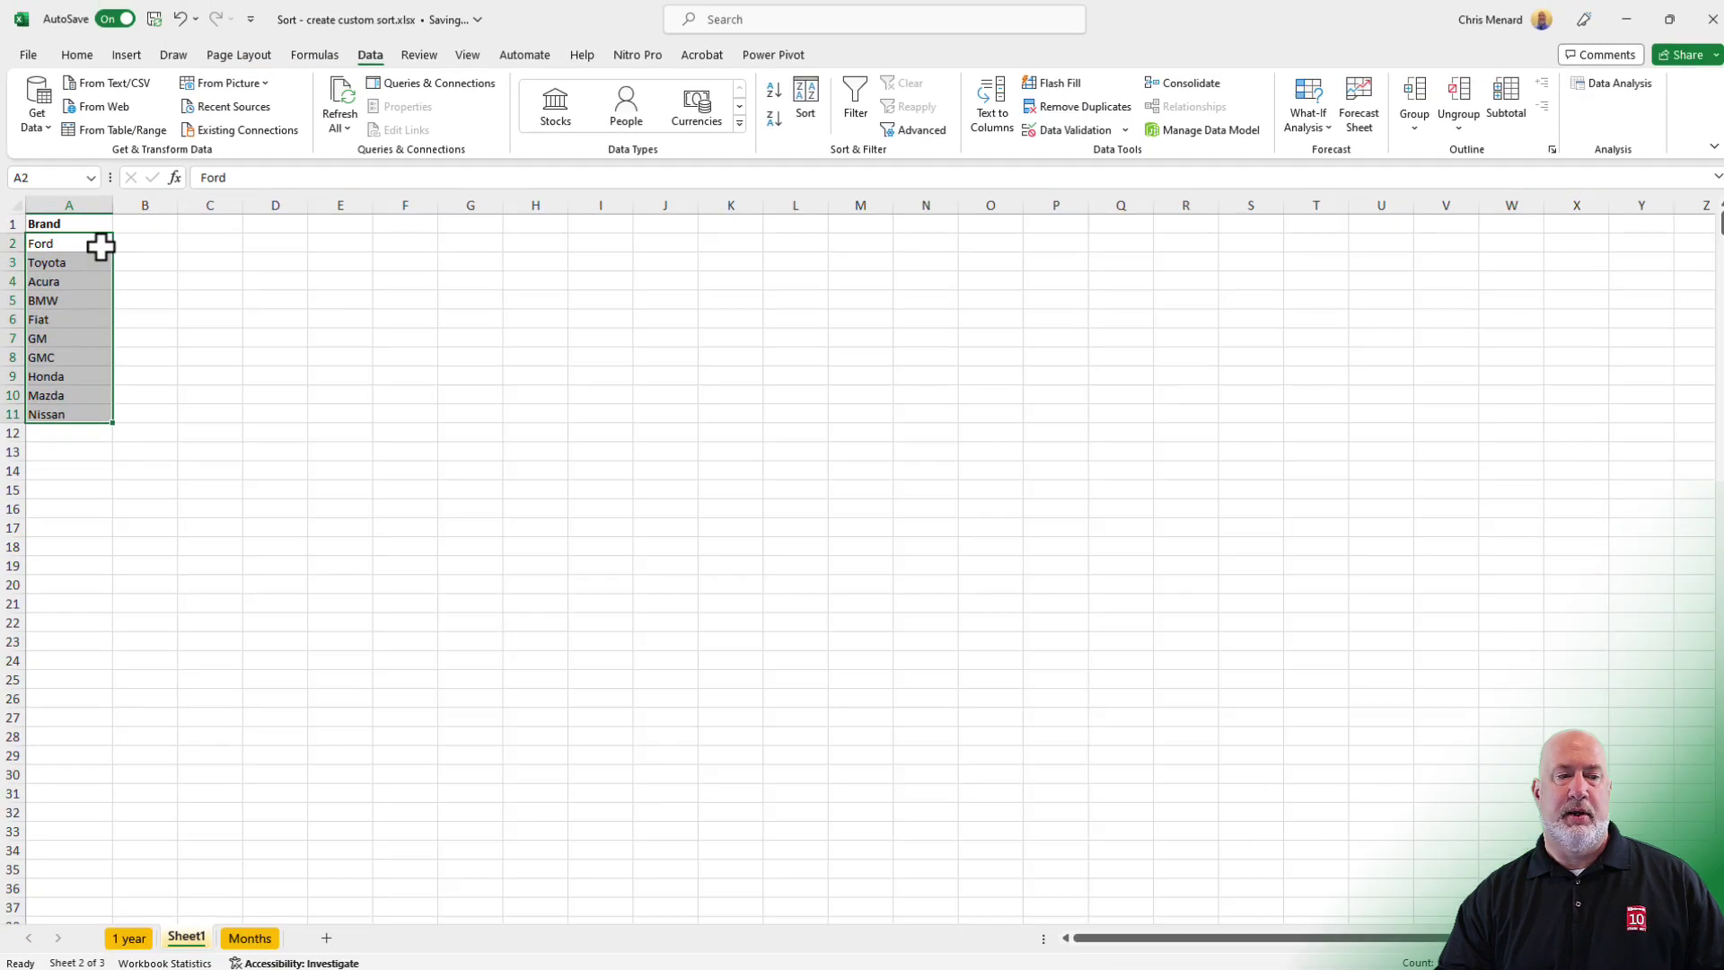
Step: Import $A$2:$A$11 (Ford, Toyota, Acura…Nissan) as a custom list in Advanced options
click(36, 59)
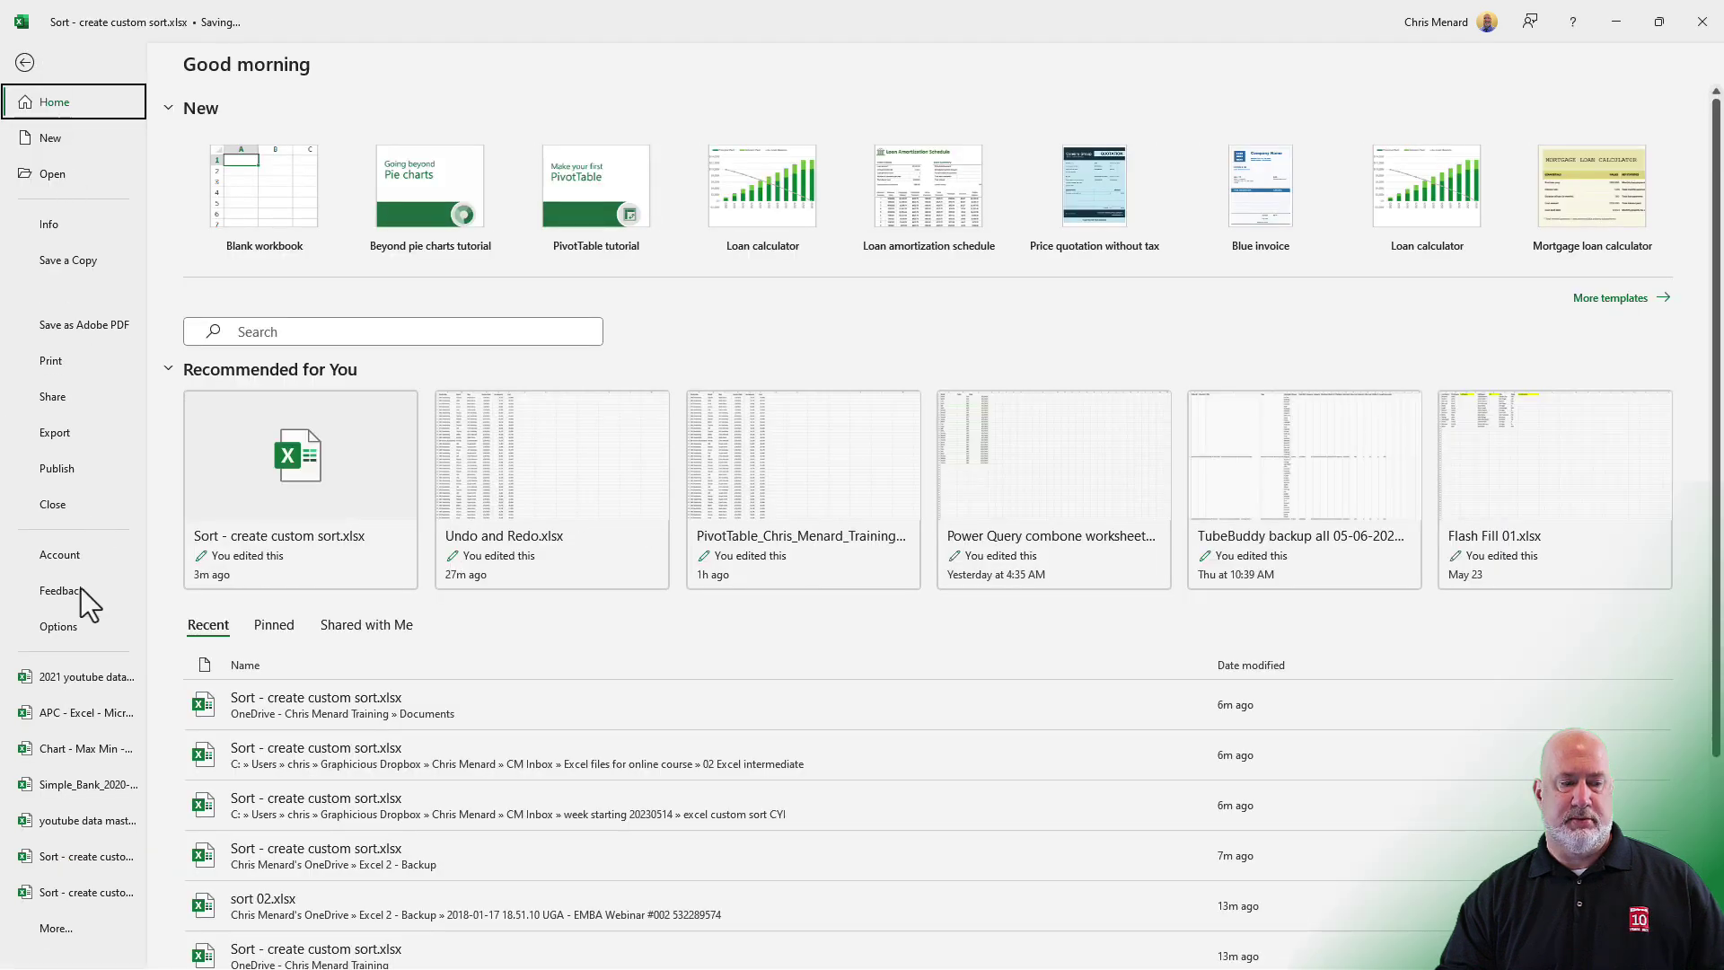
click(55, 634)
click(516, 399)
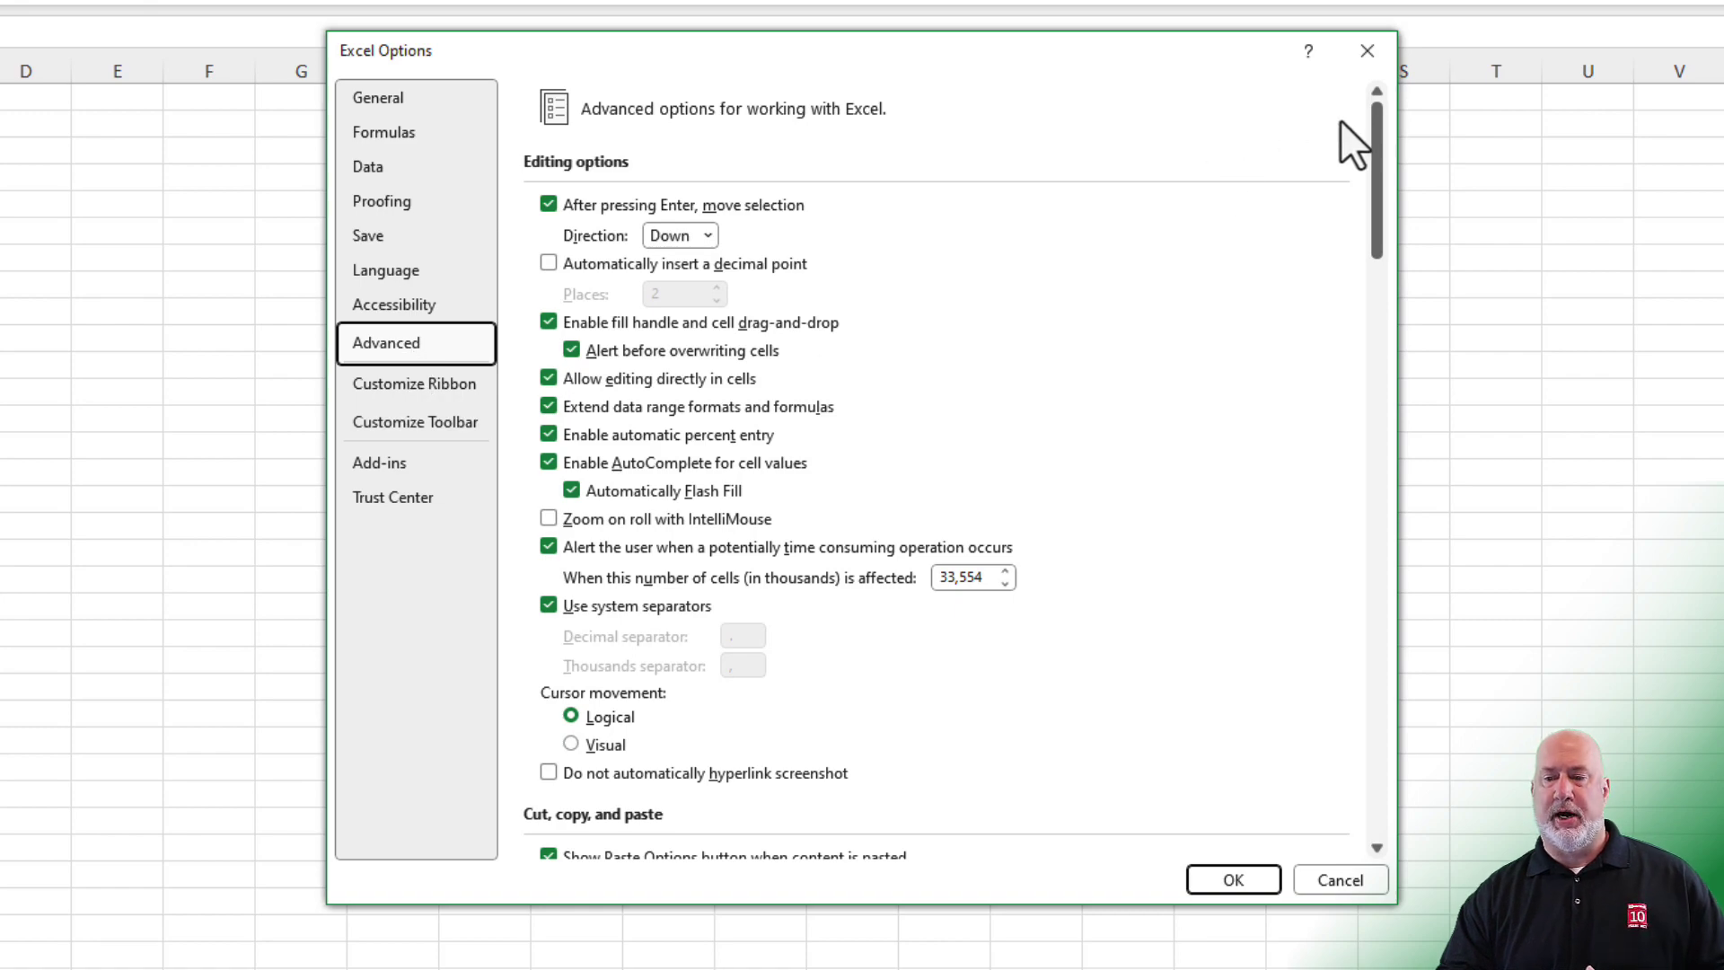
drag(1373, 184, 1379, 833)
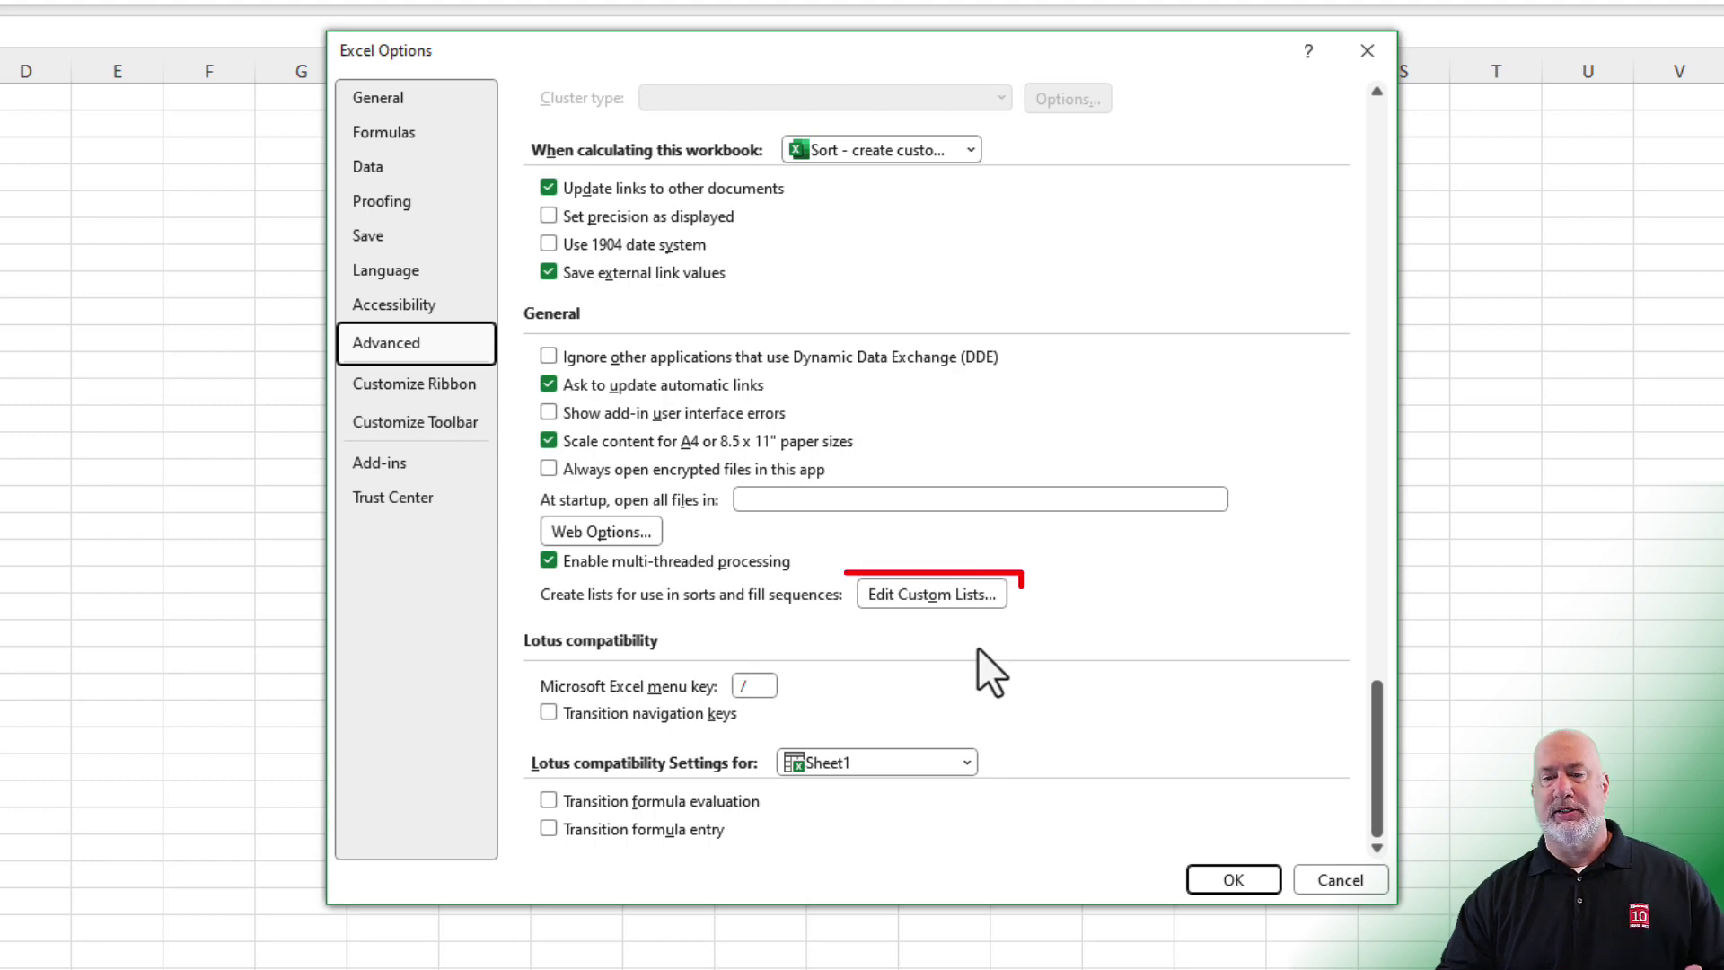
click(930, 596)
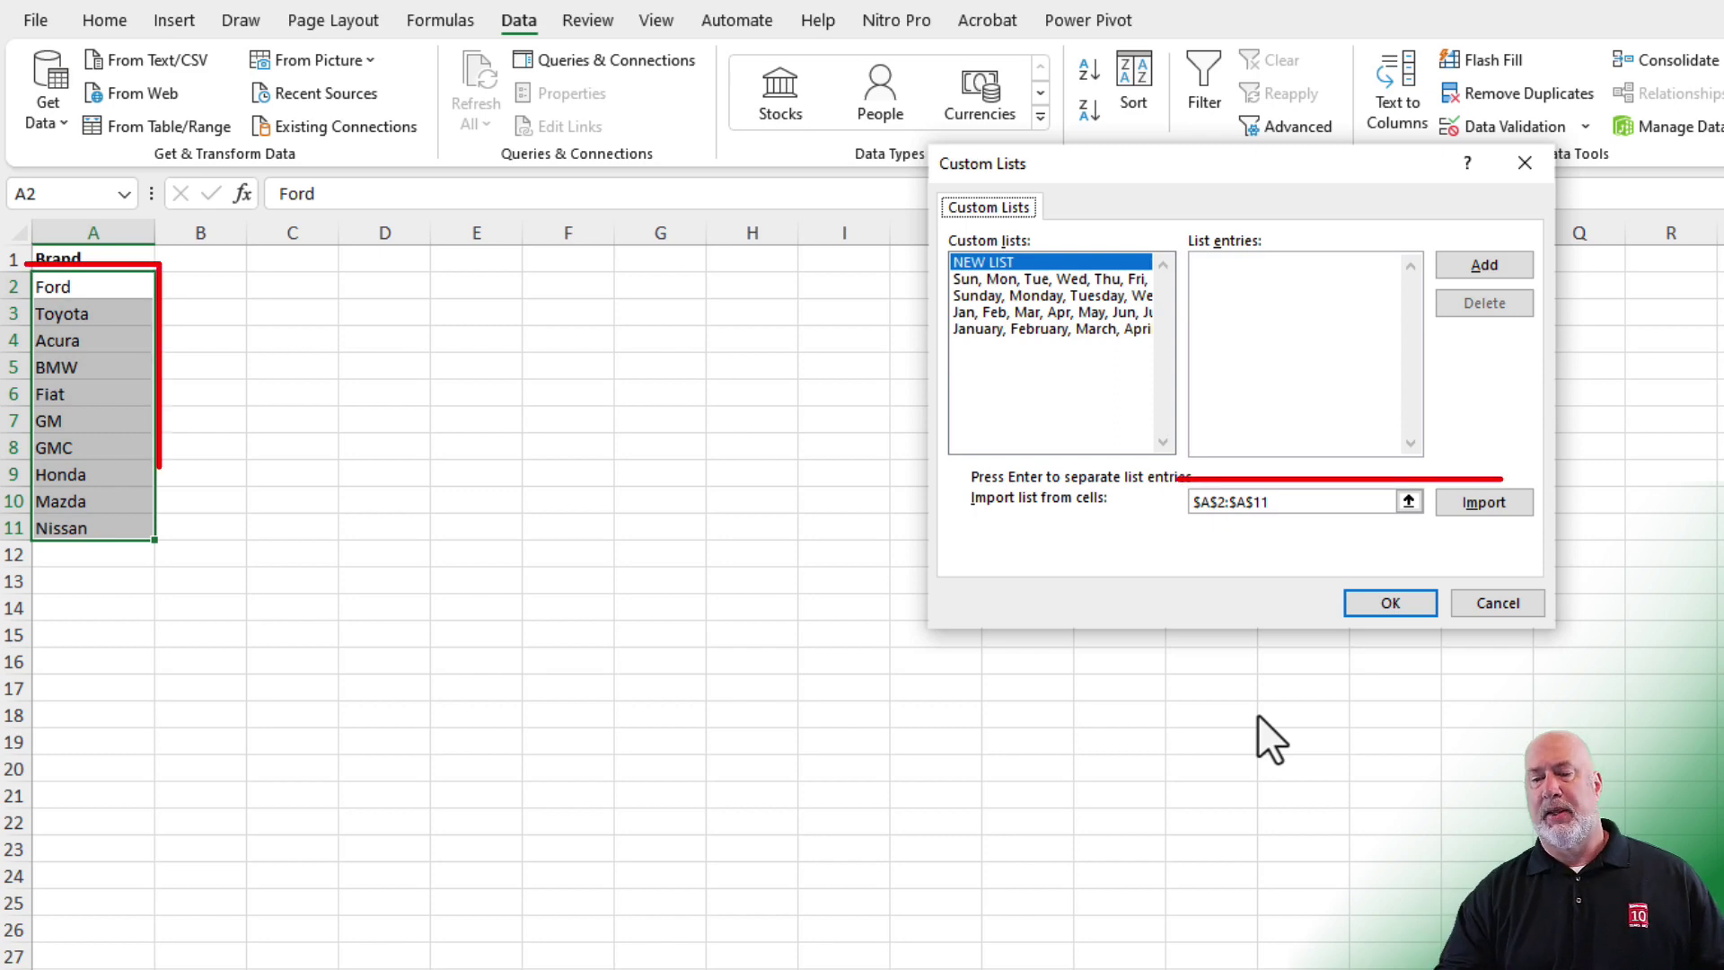
click(1491, 506)
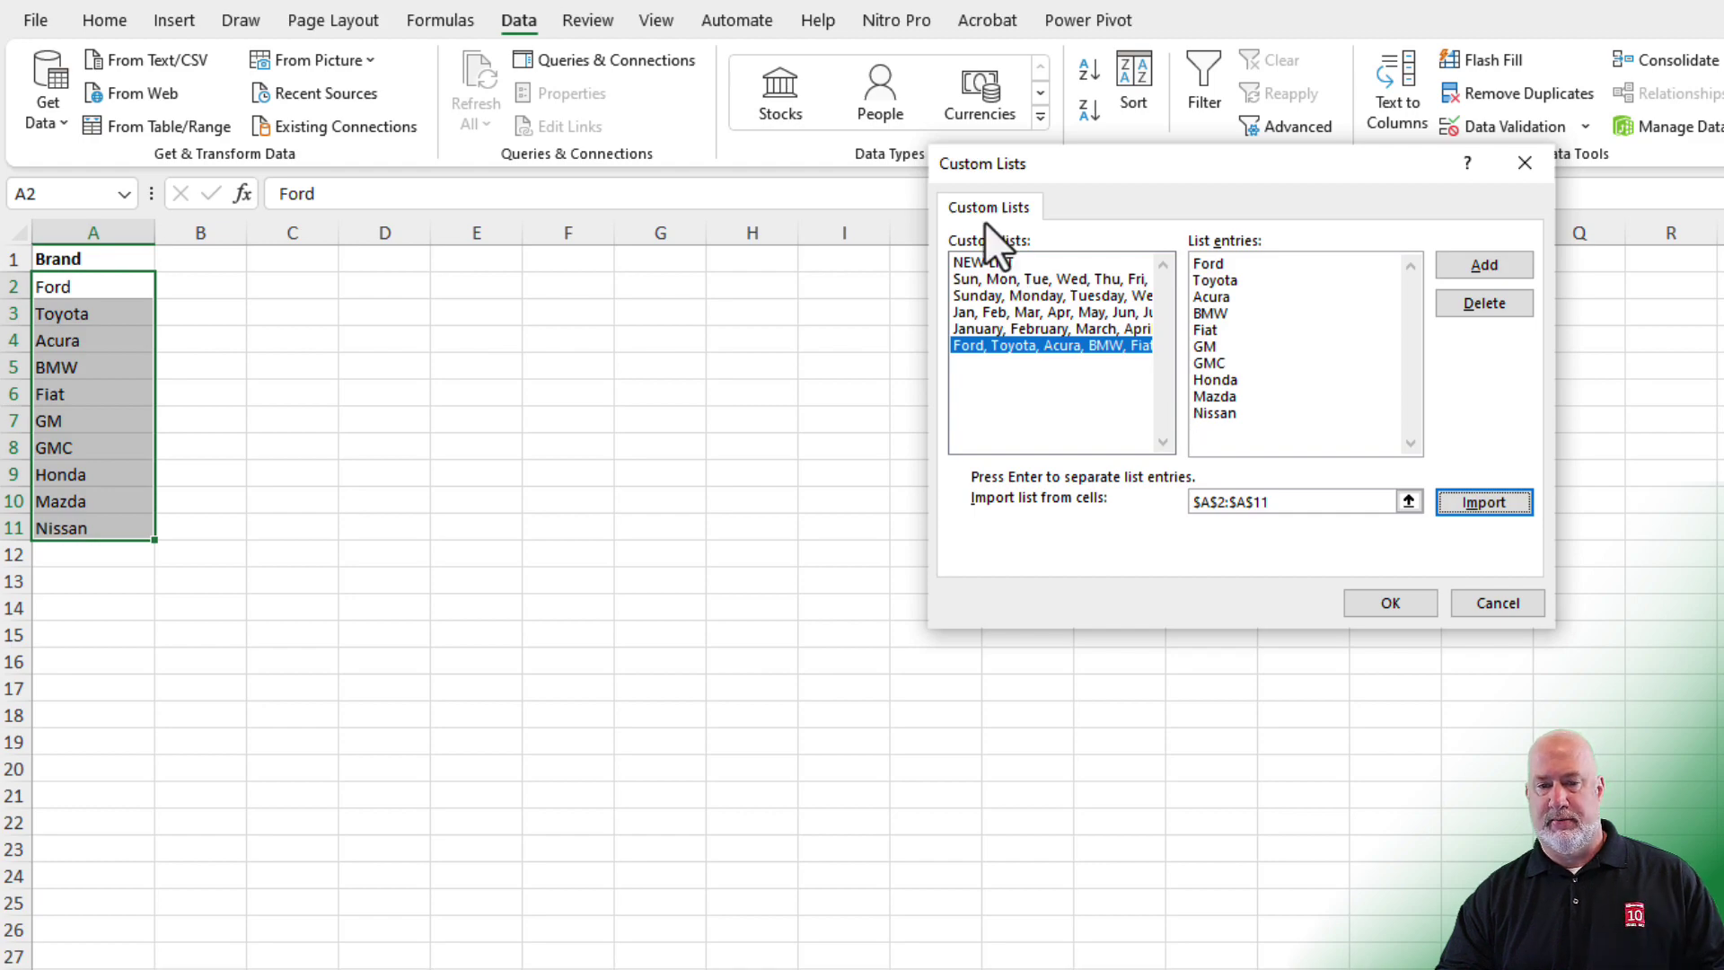
click(1387, 605)
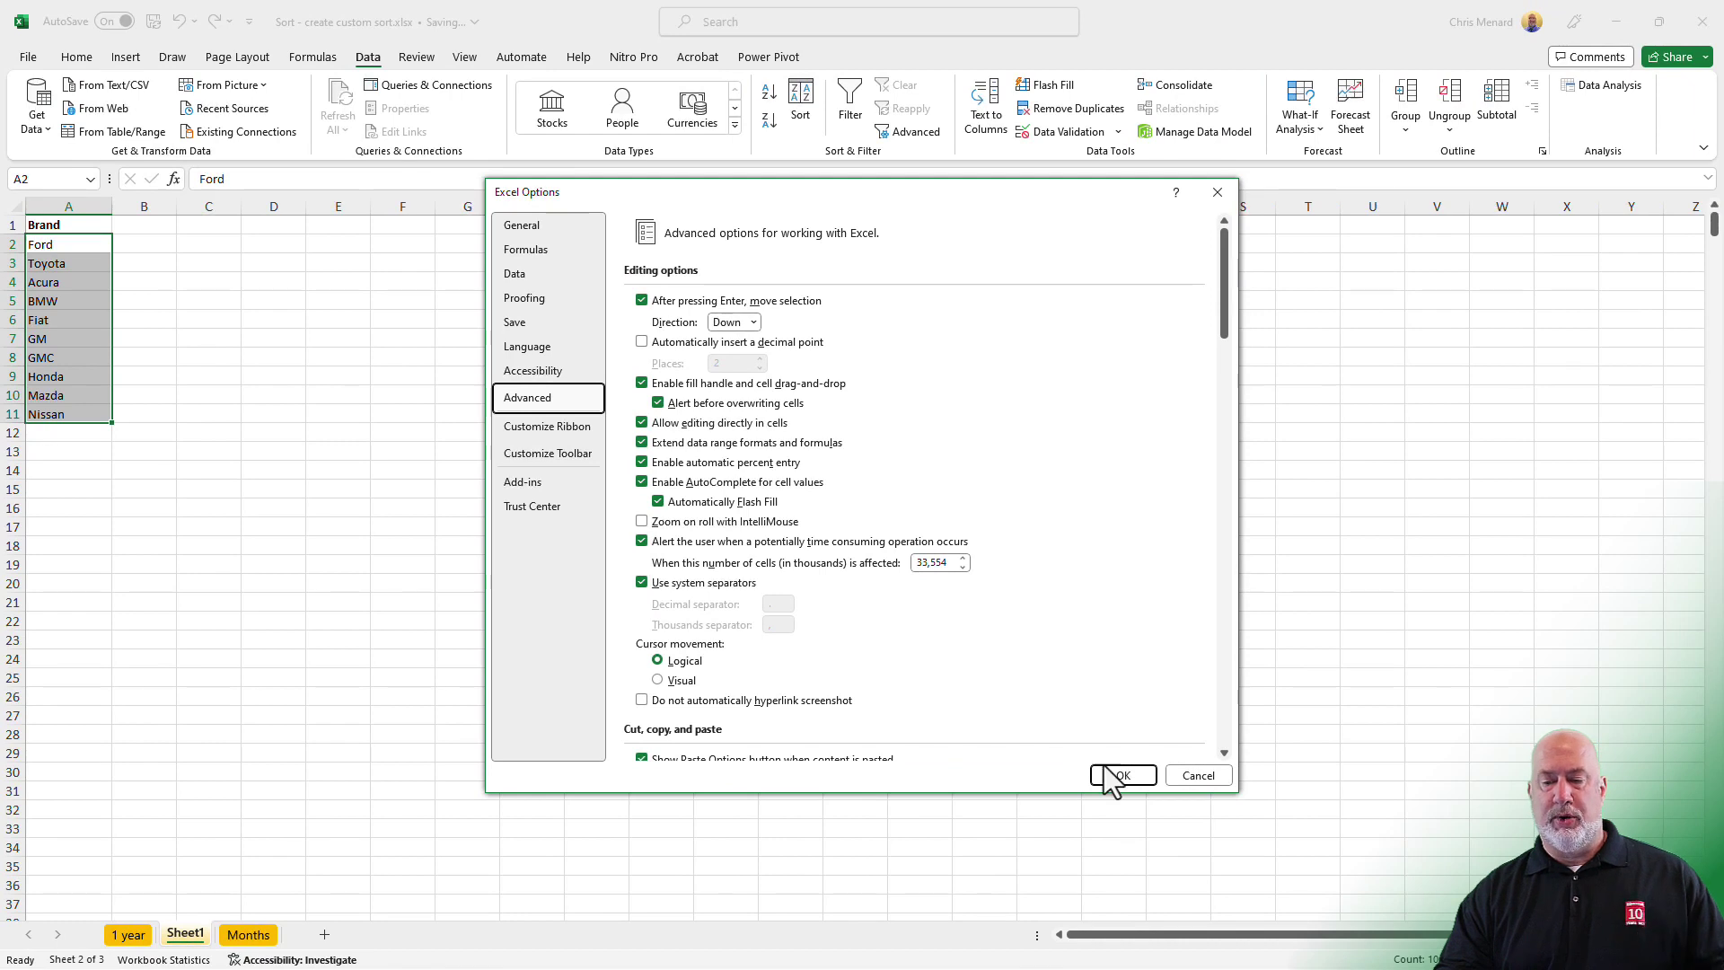
Step: Close Excel Options and permanently delete the helper Sheet1
click(1173, 803)
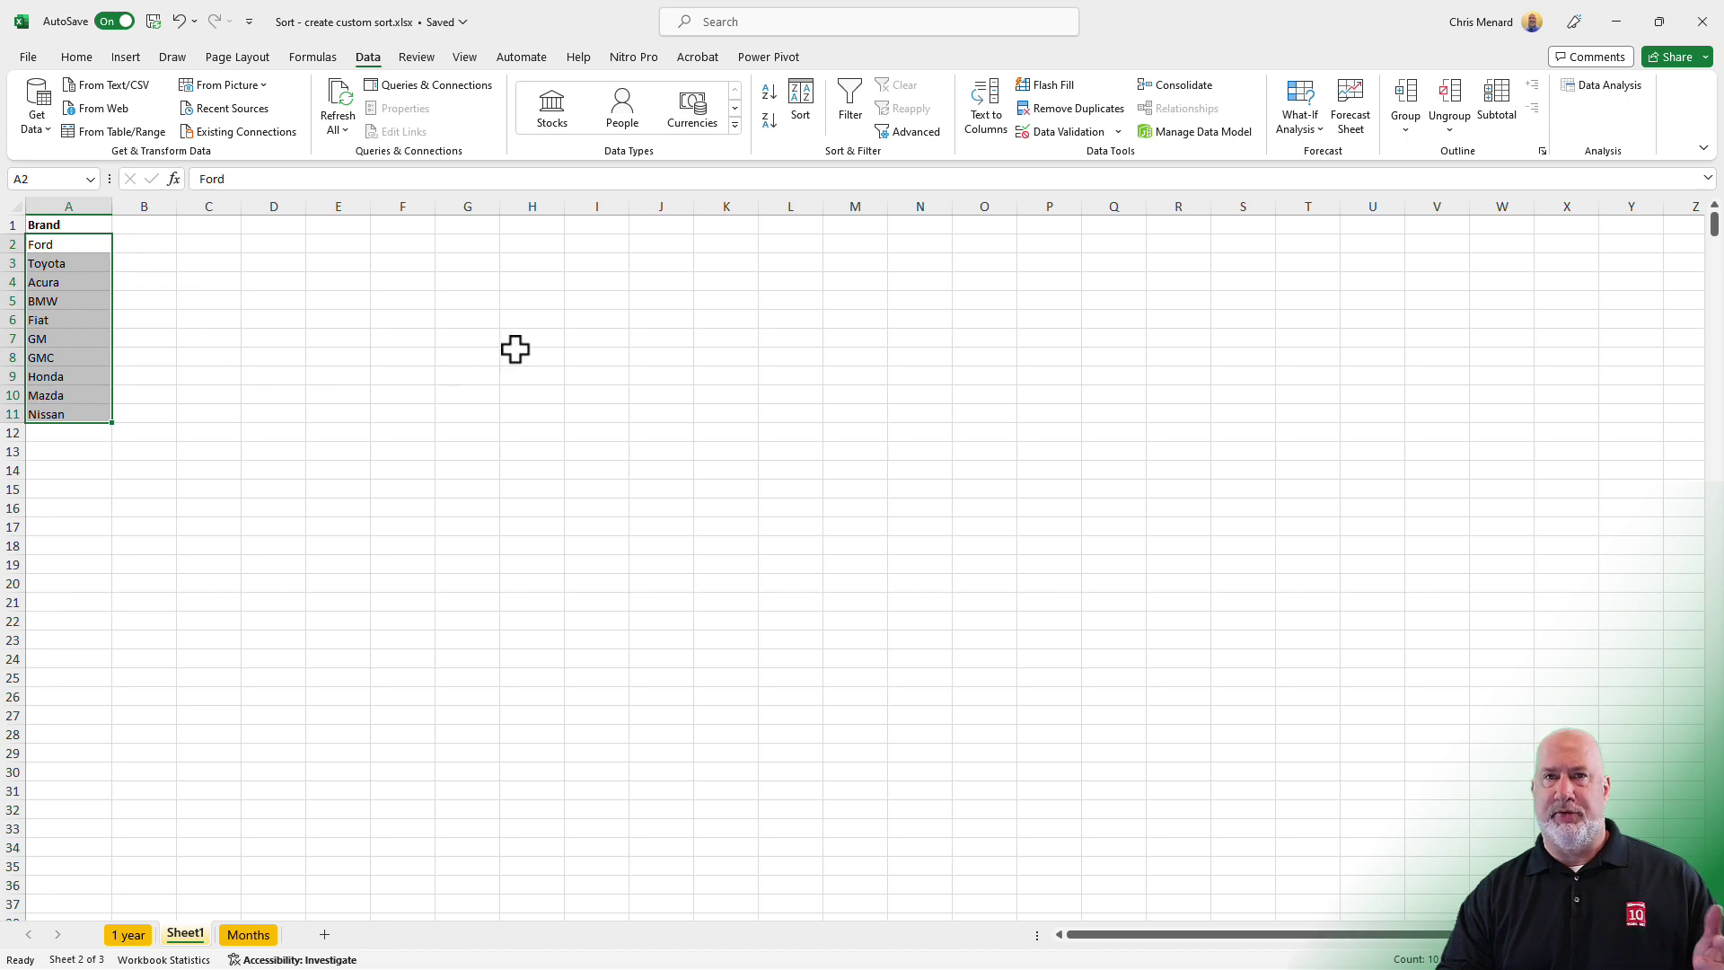
right_click(199, 934)
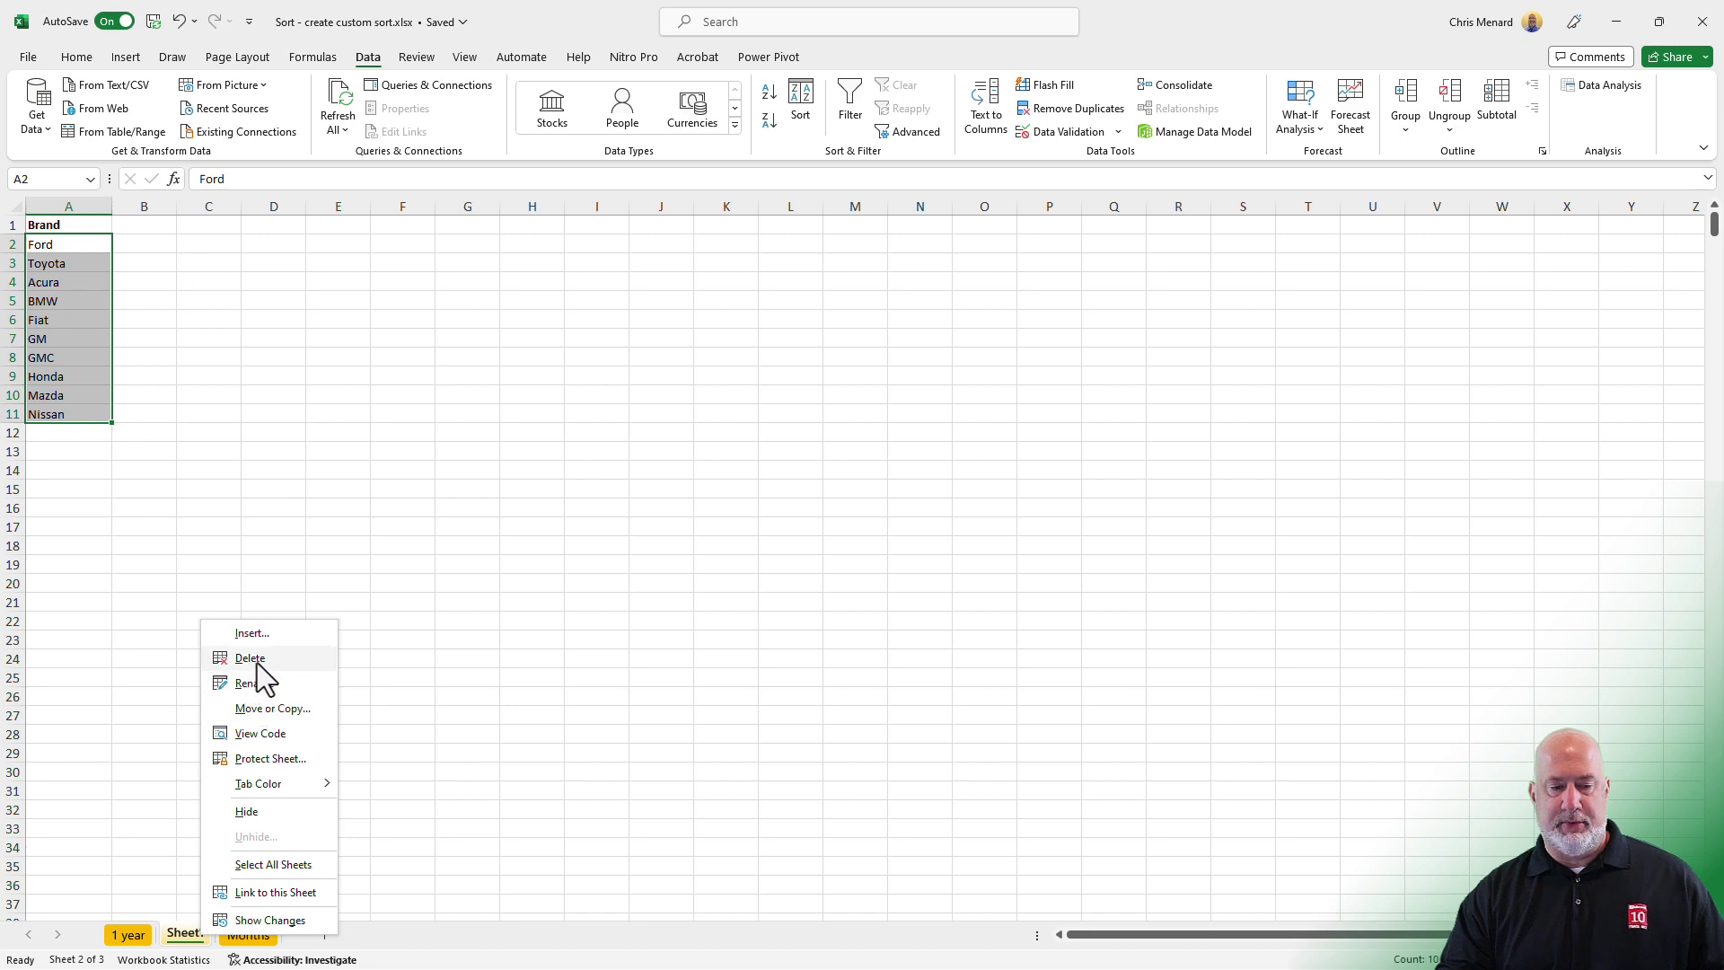
click(254, 660)
key(Return)
click(127, 934)
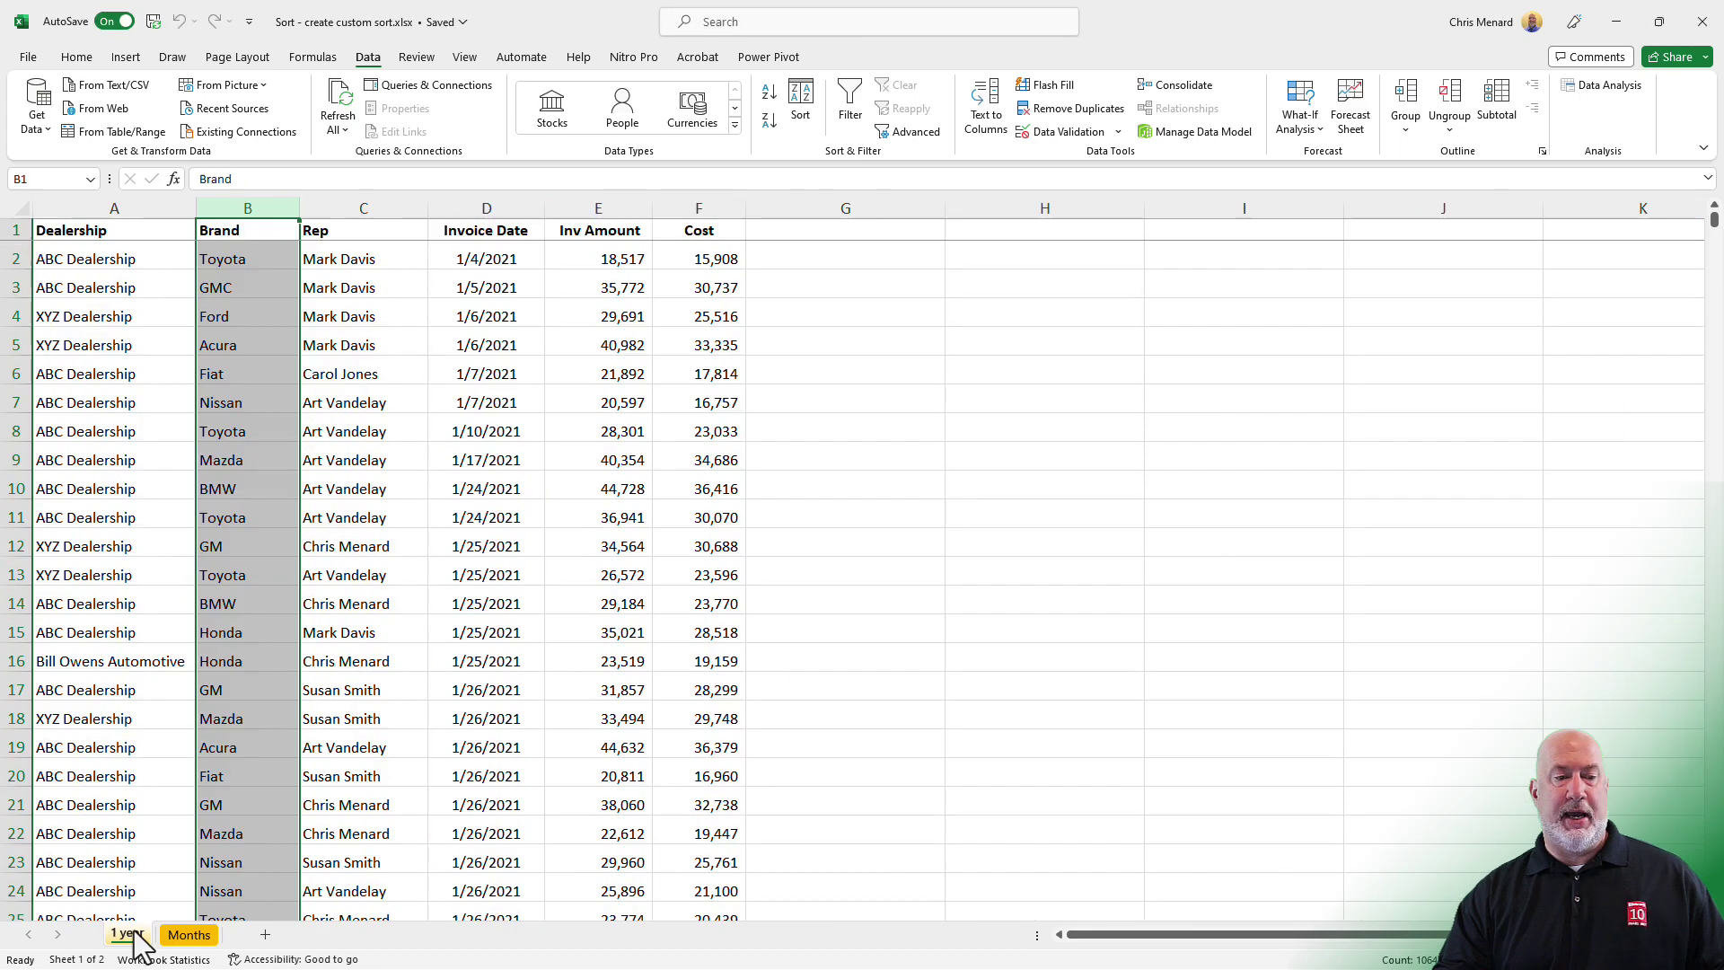
Step: Sort the sales table by Brand using the custom list Ford, Toyota, Acura, BMW, Fiat…
click(251, 319)
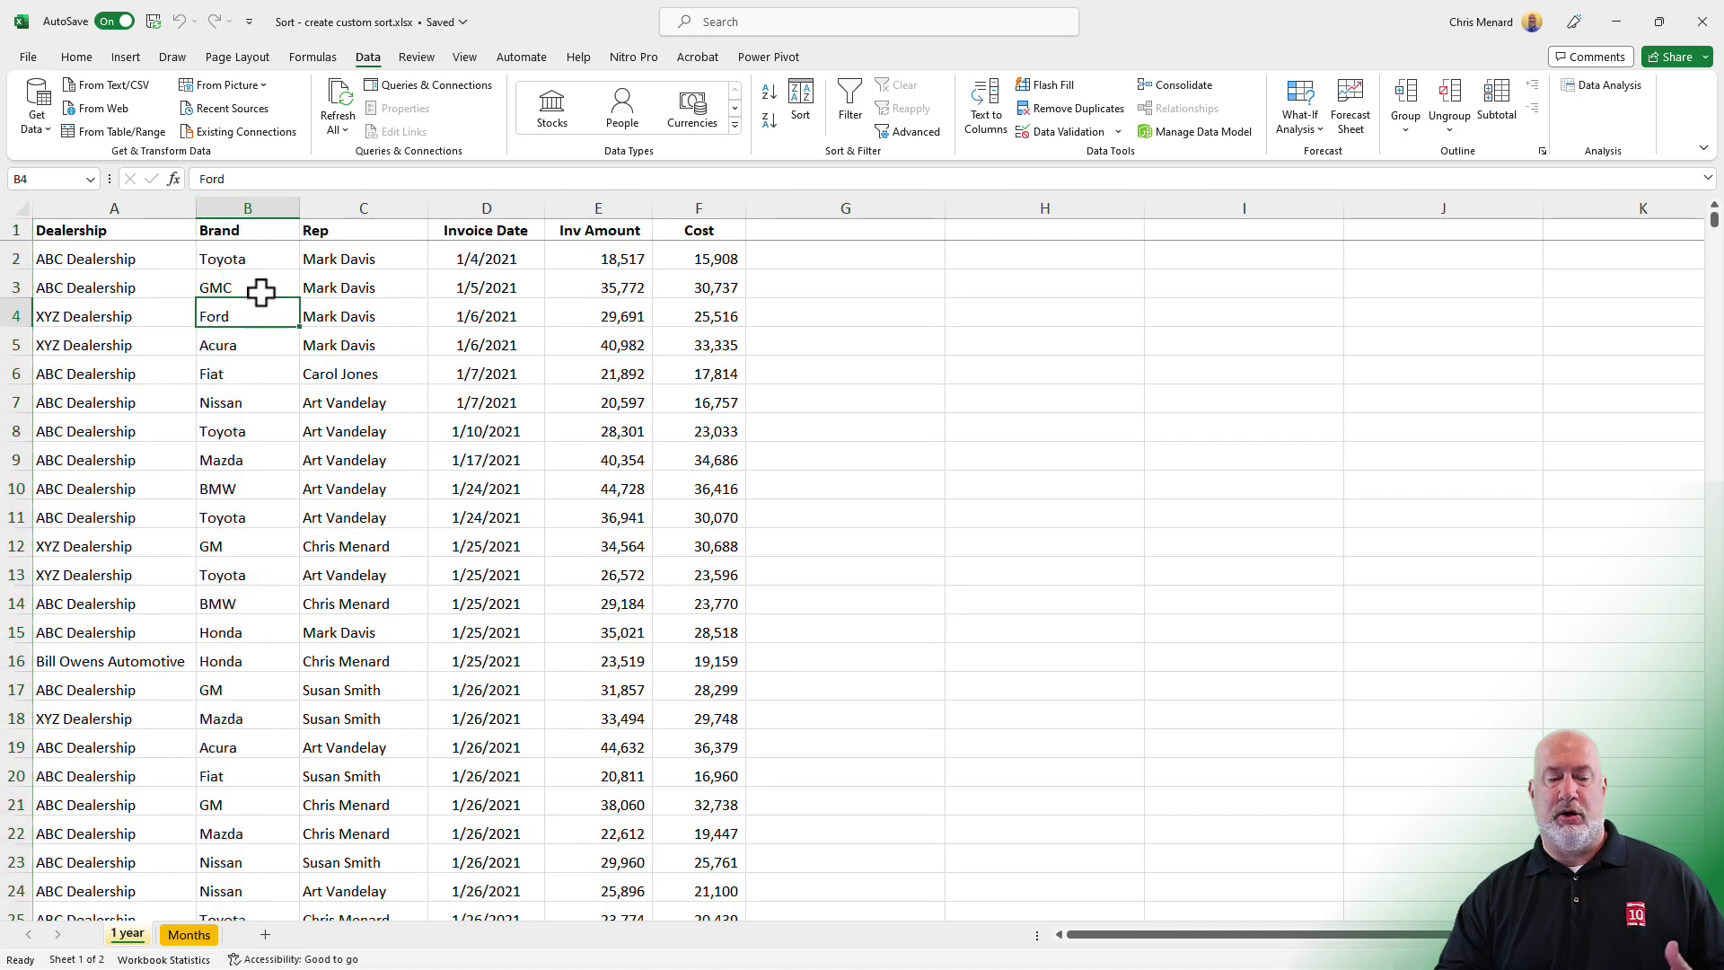
click(258, 260)
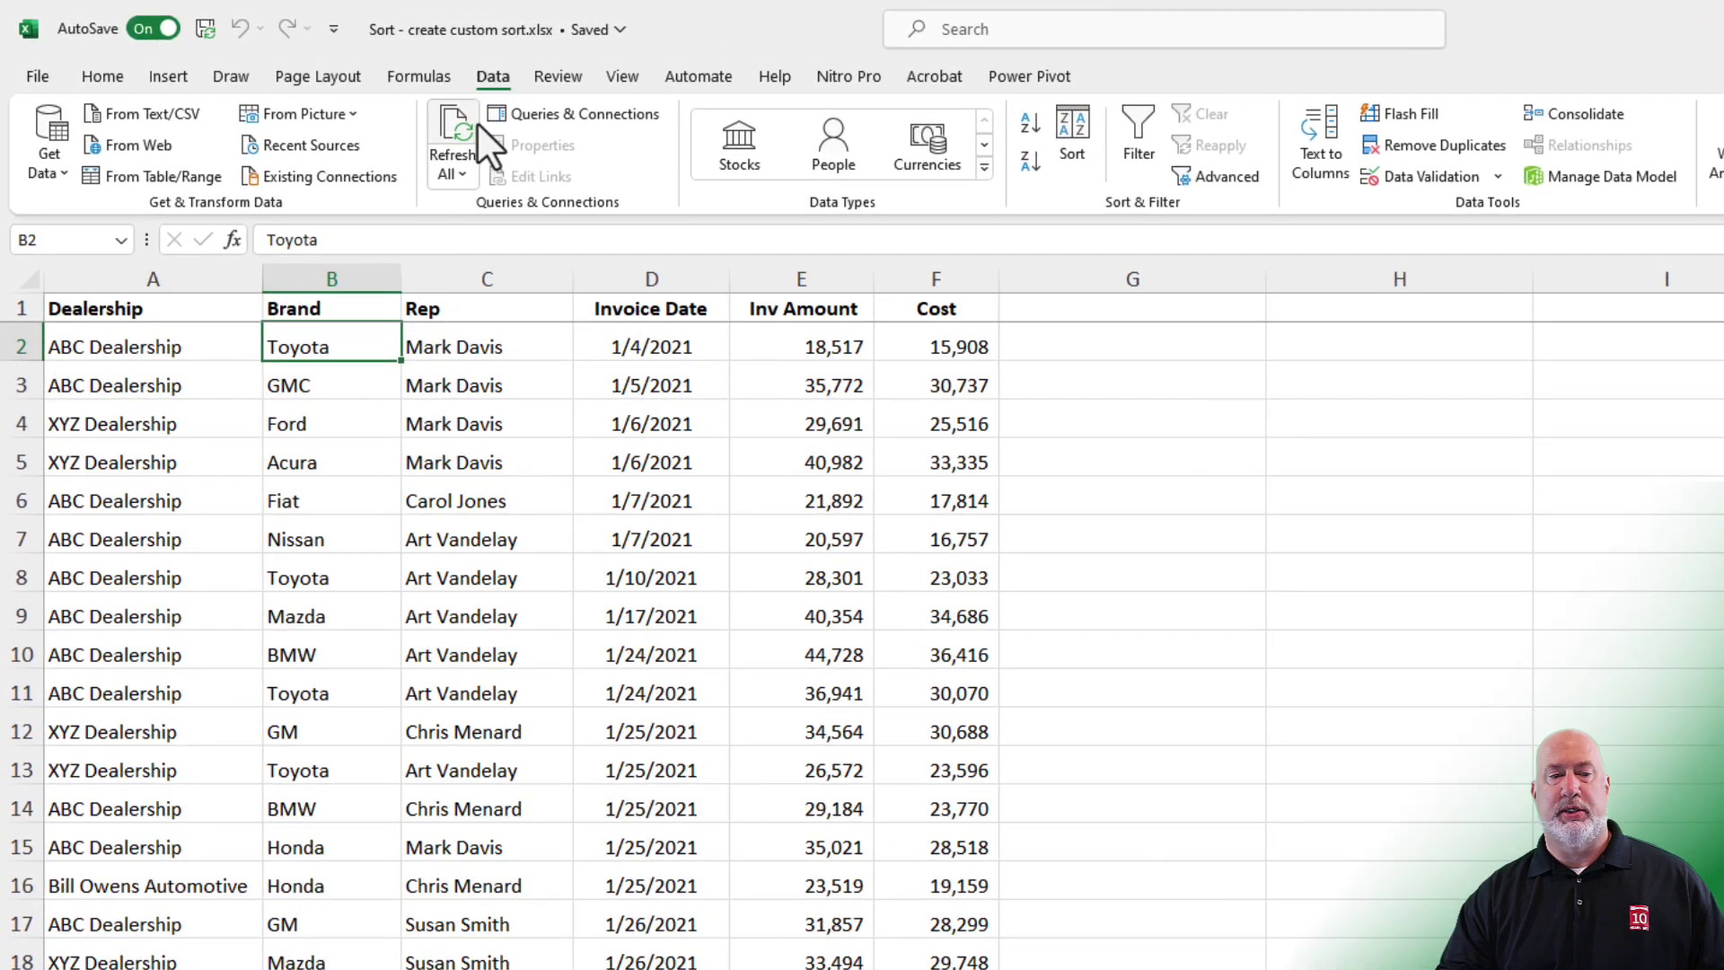
click(1075, 155)
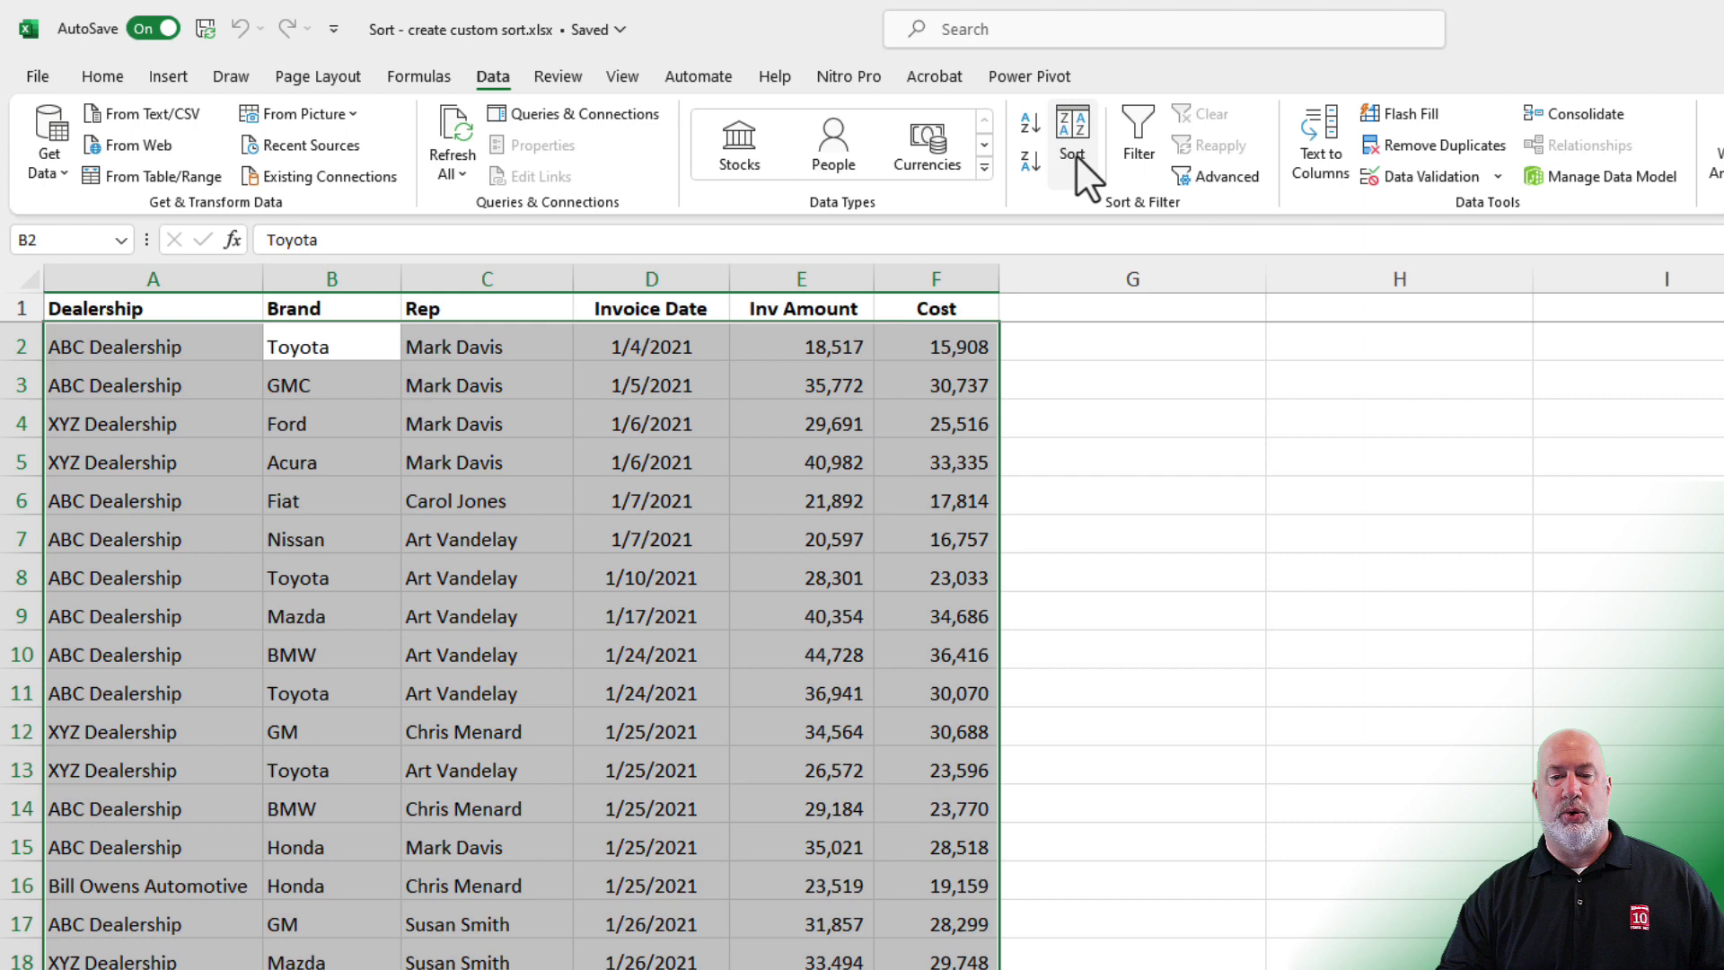
click(1040, 395)
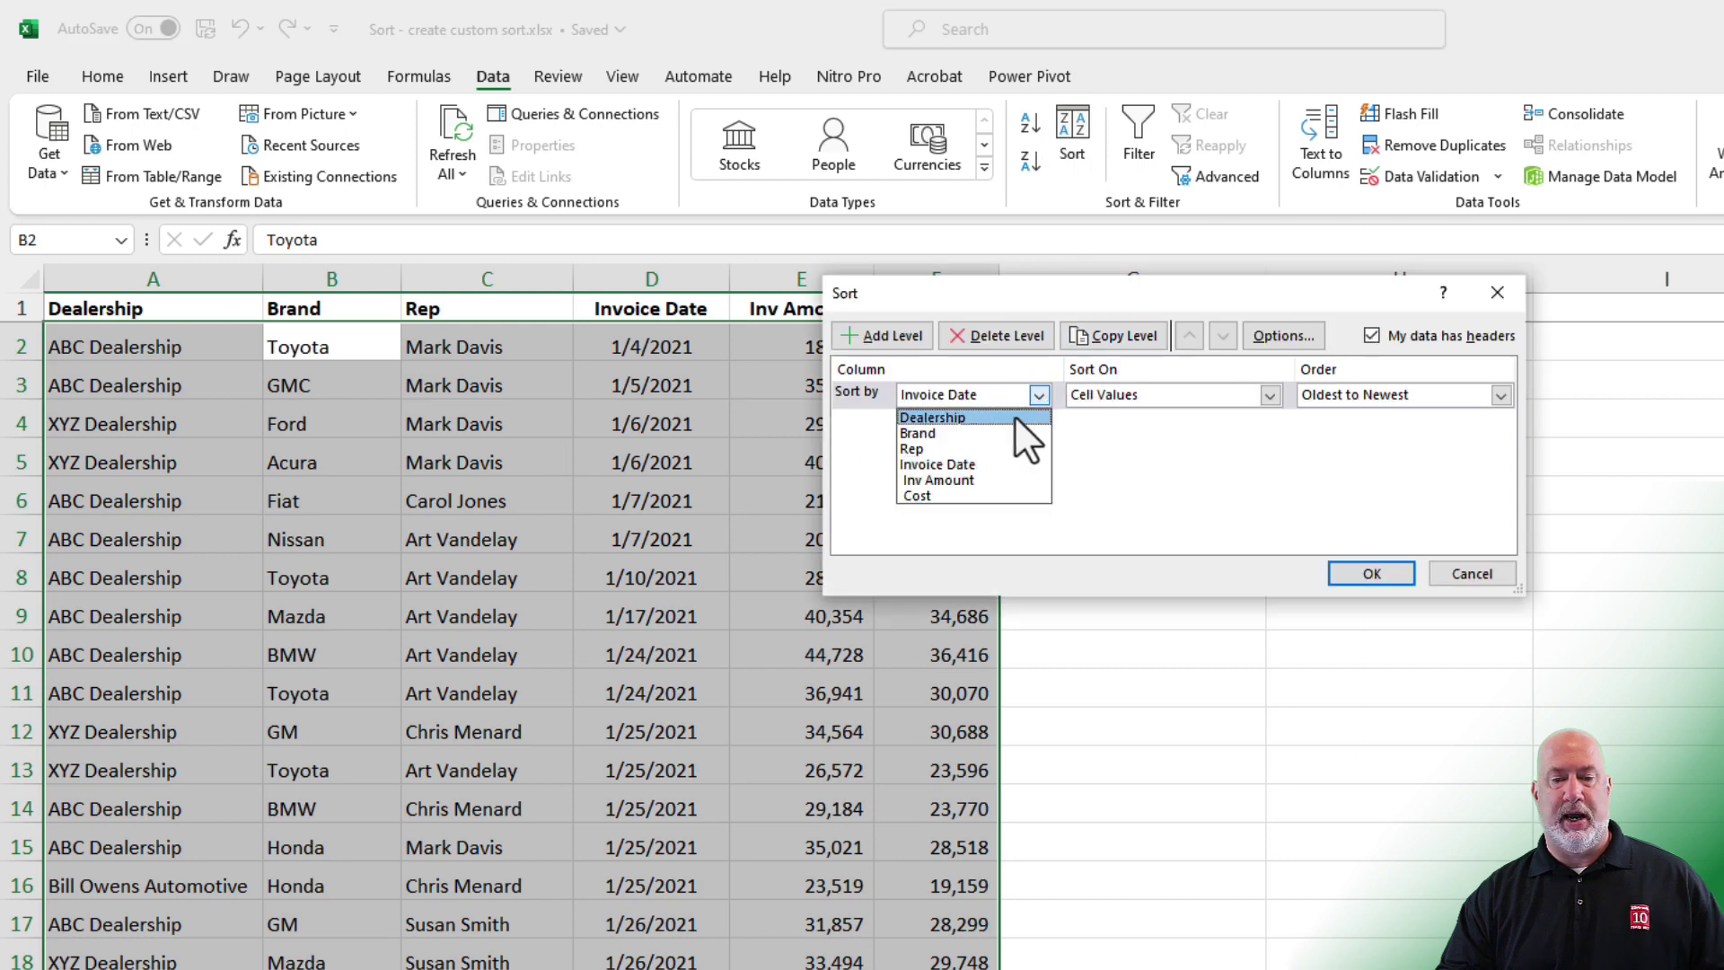
click(960, 433)
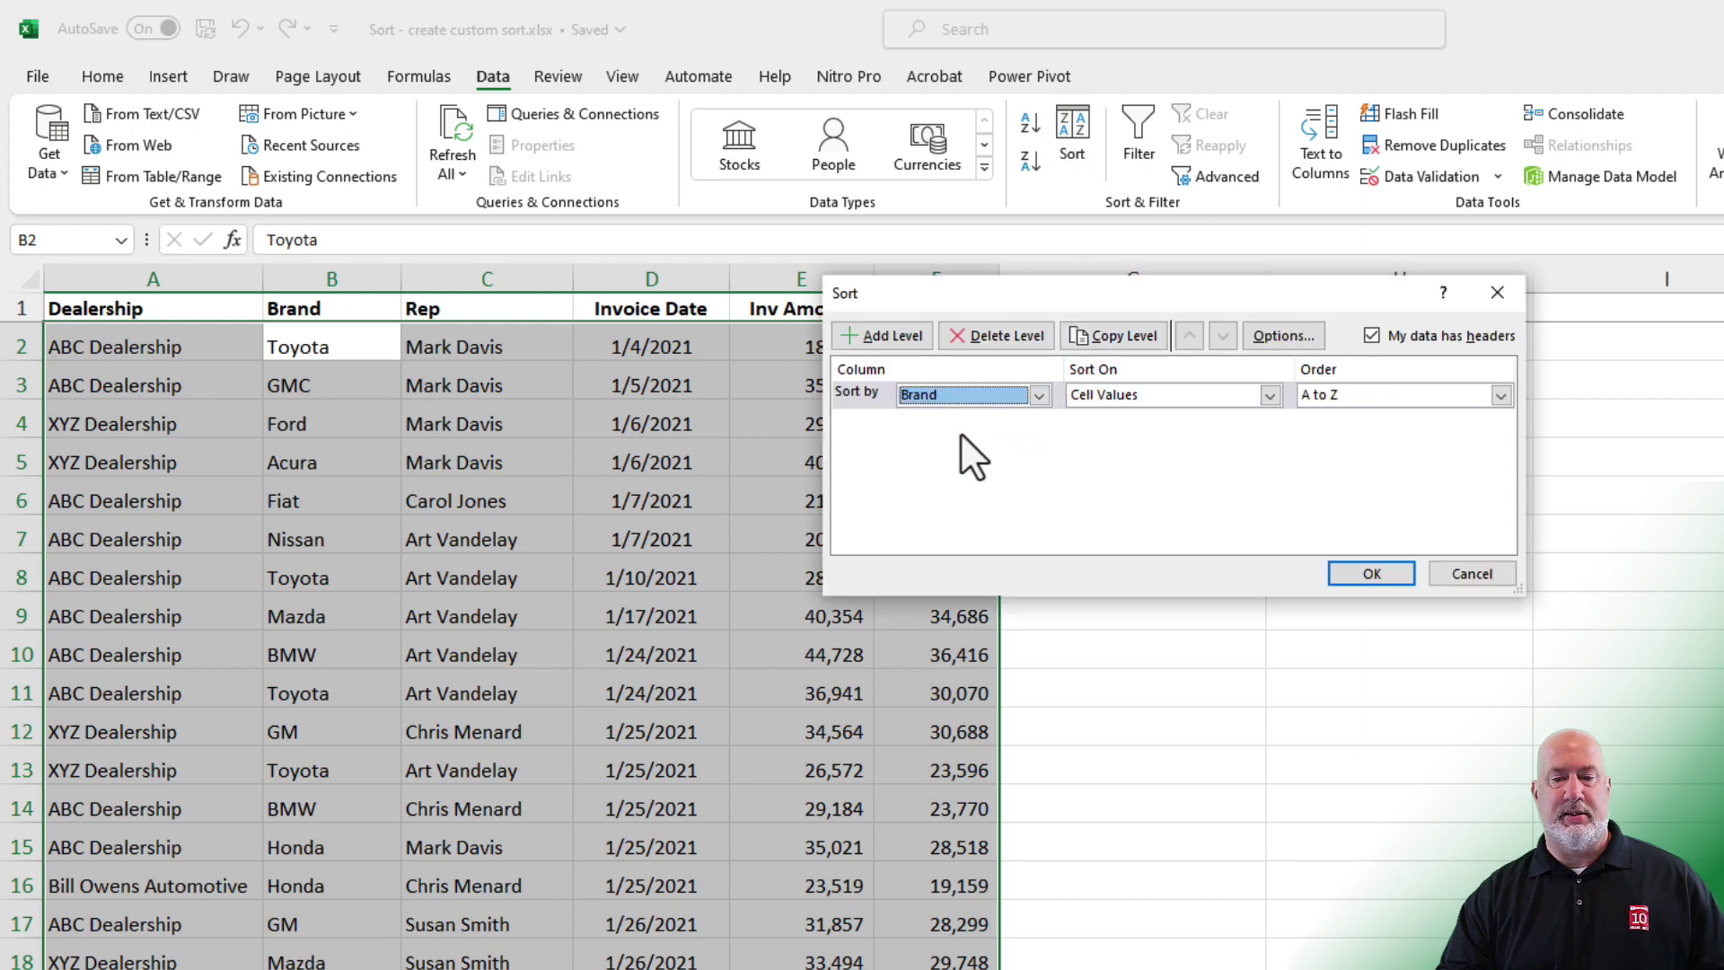
click(1340, 396)
click(1350, 449)
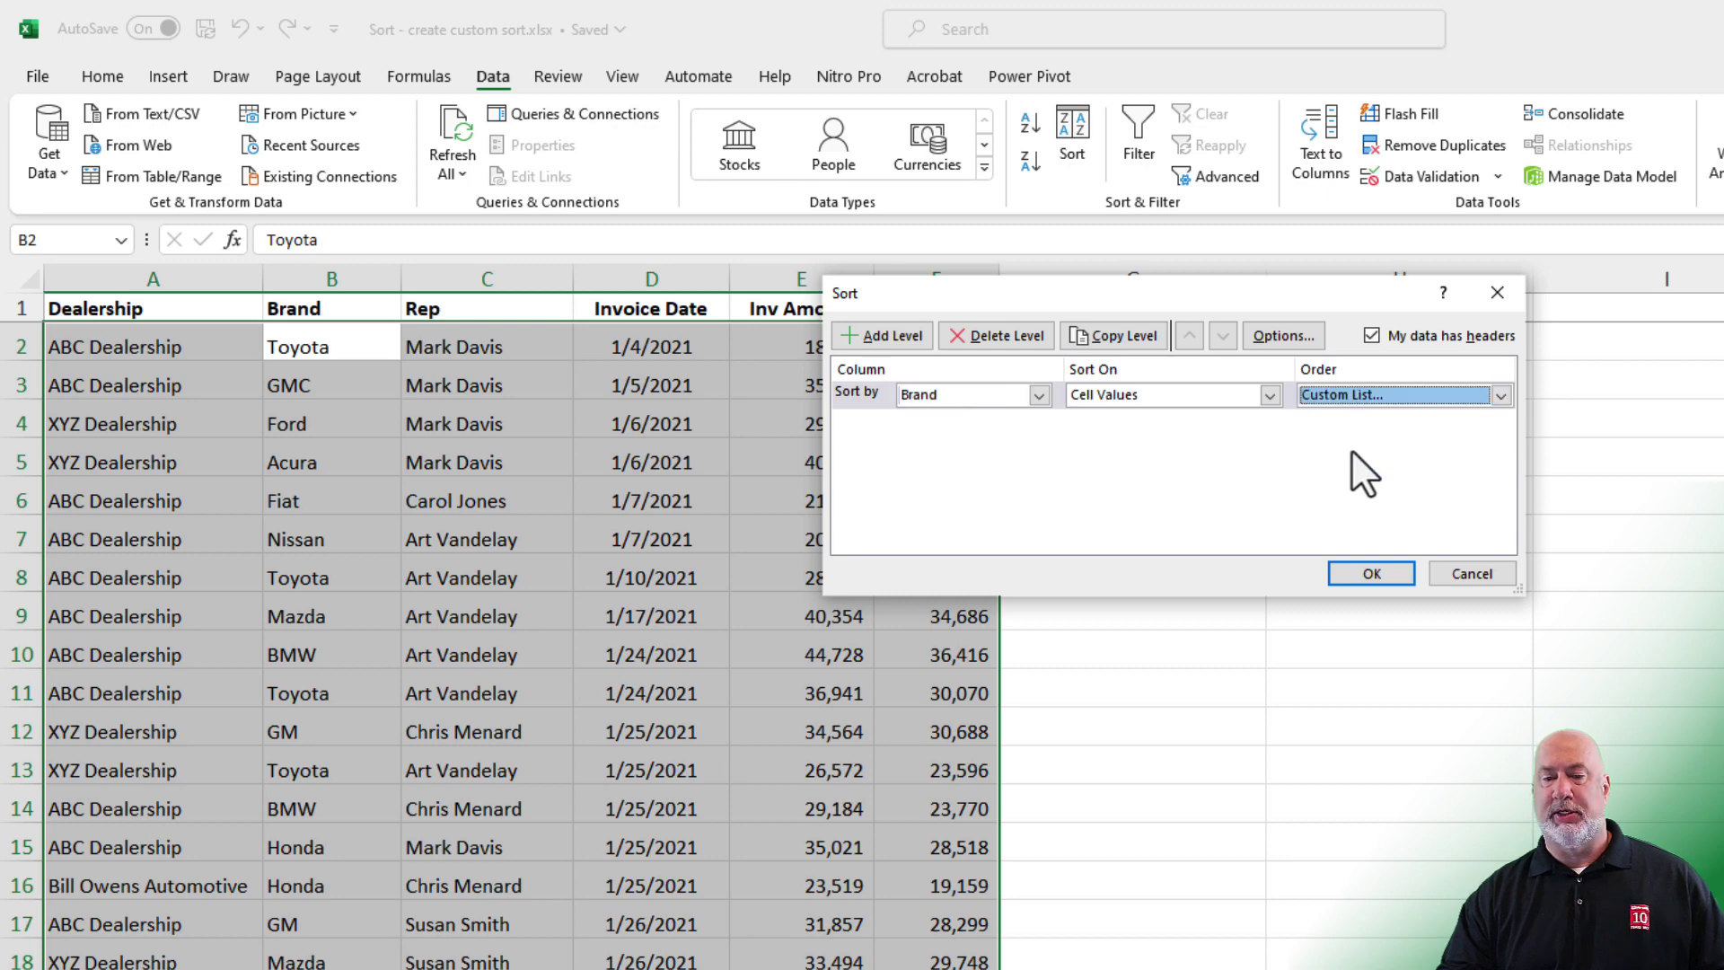
click(925, 385)
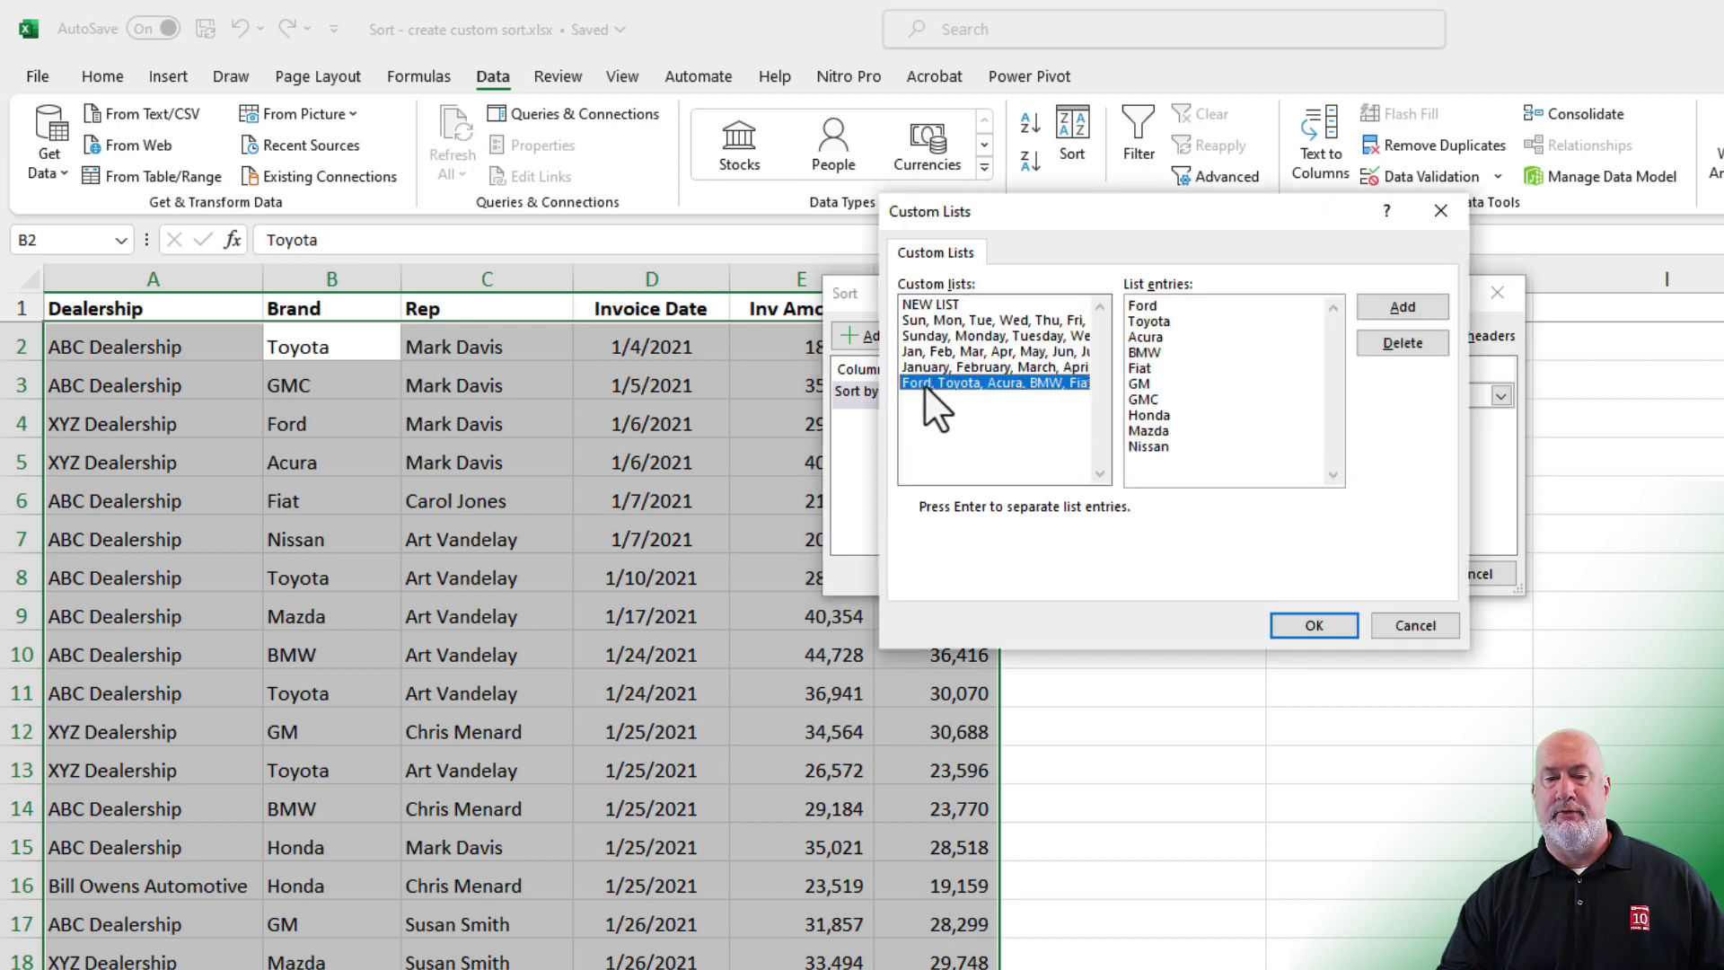
click(1318, 627)
click(1355, 569)
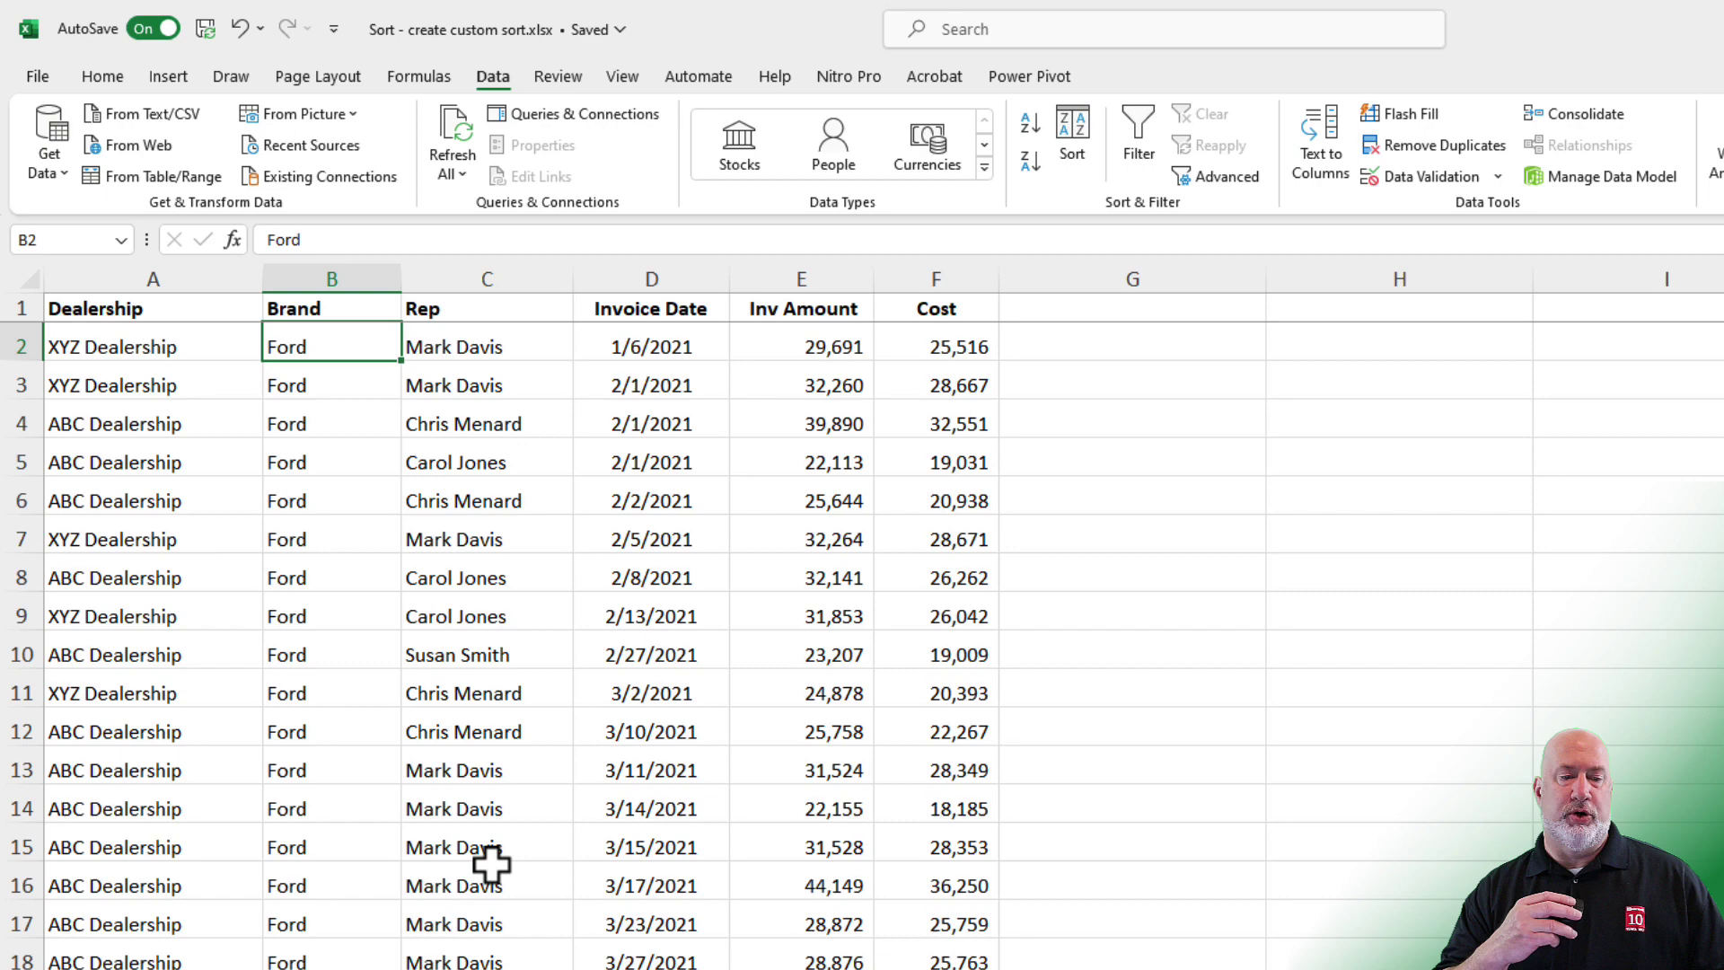
Step: Scroll through the sorted sales rows to check the brand groups
scroll(491, 864, down, 20)
scroll(491, 863, down, 20)
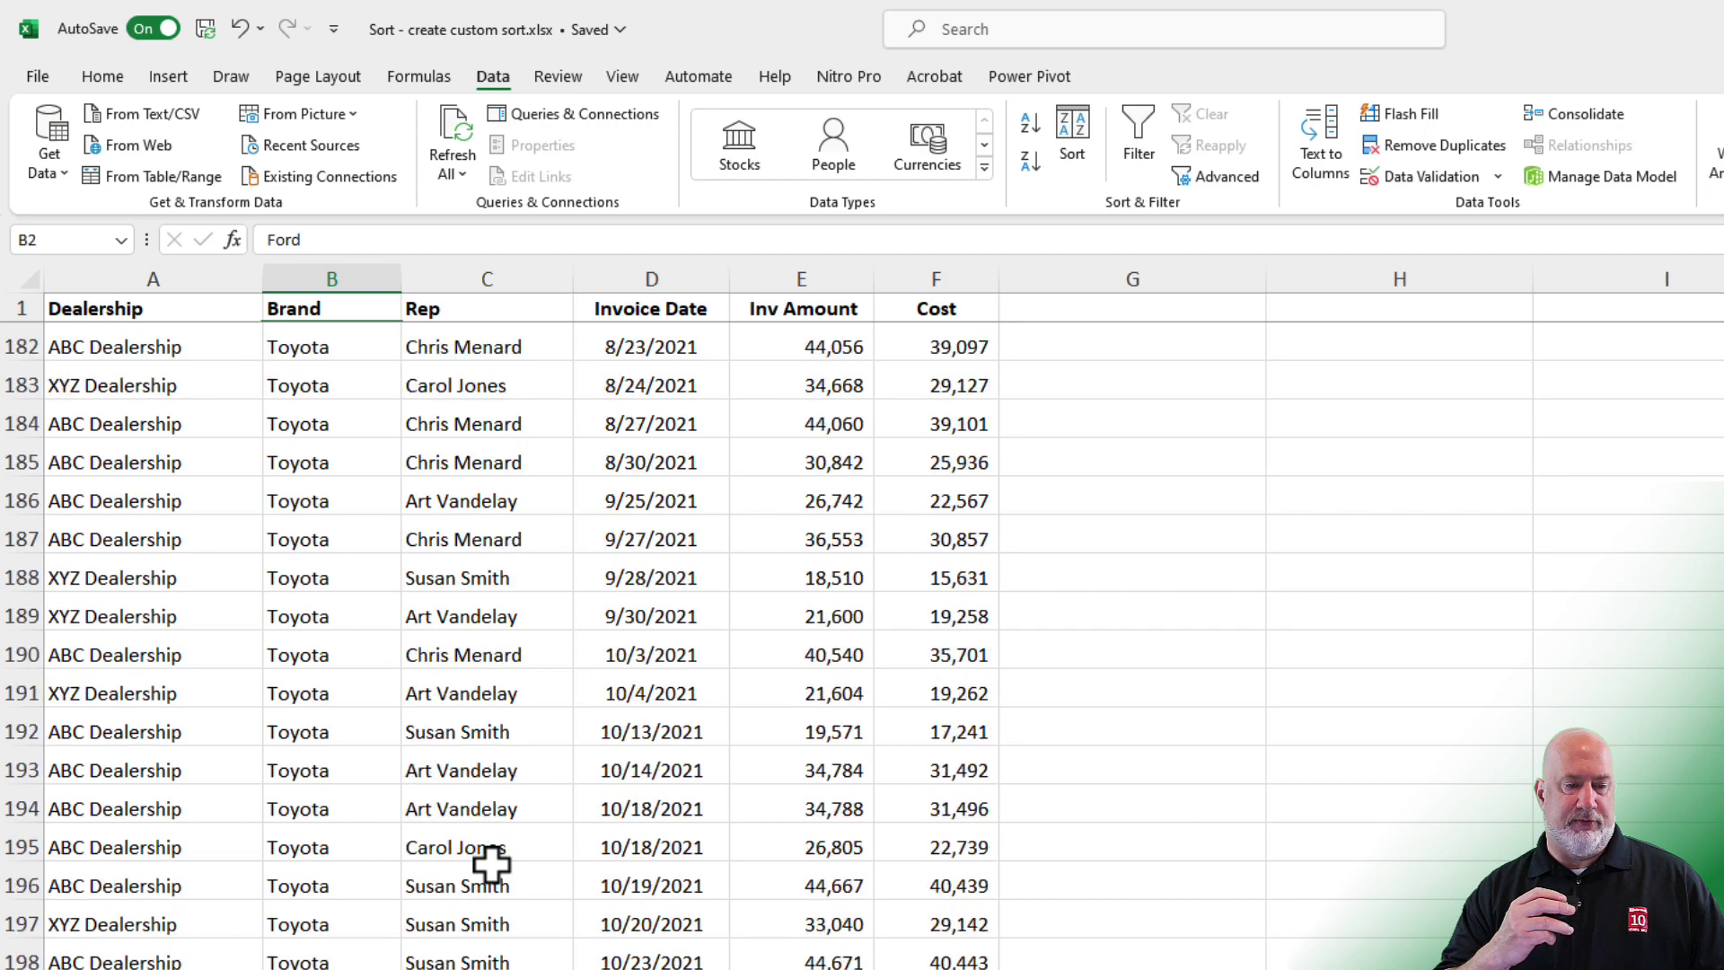
scroll(491, 864, up, 15)
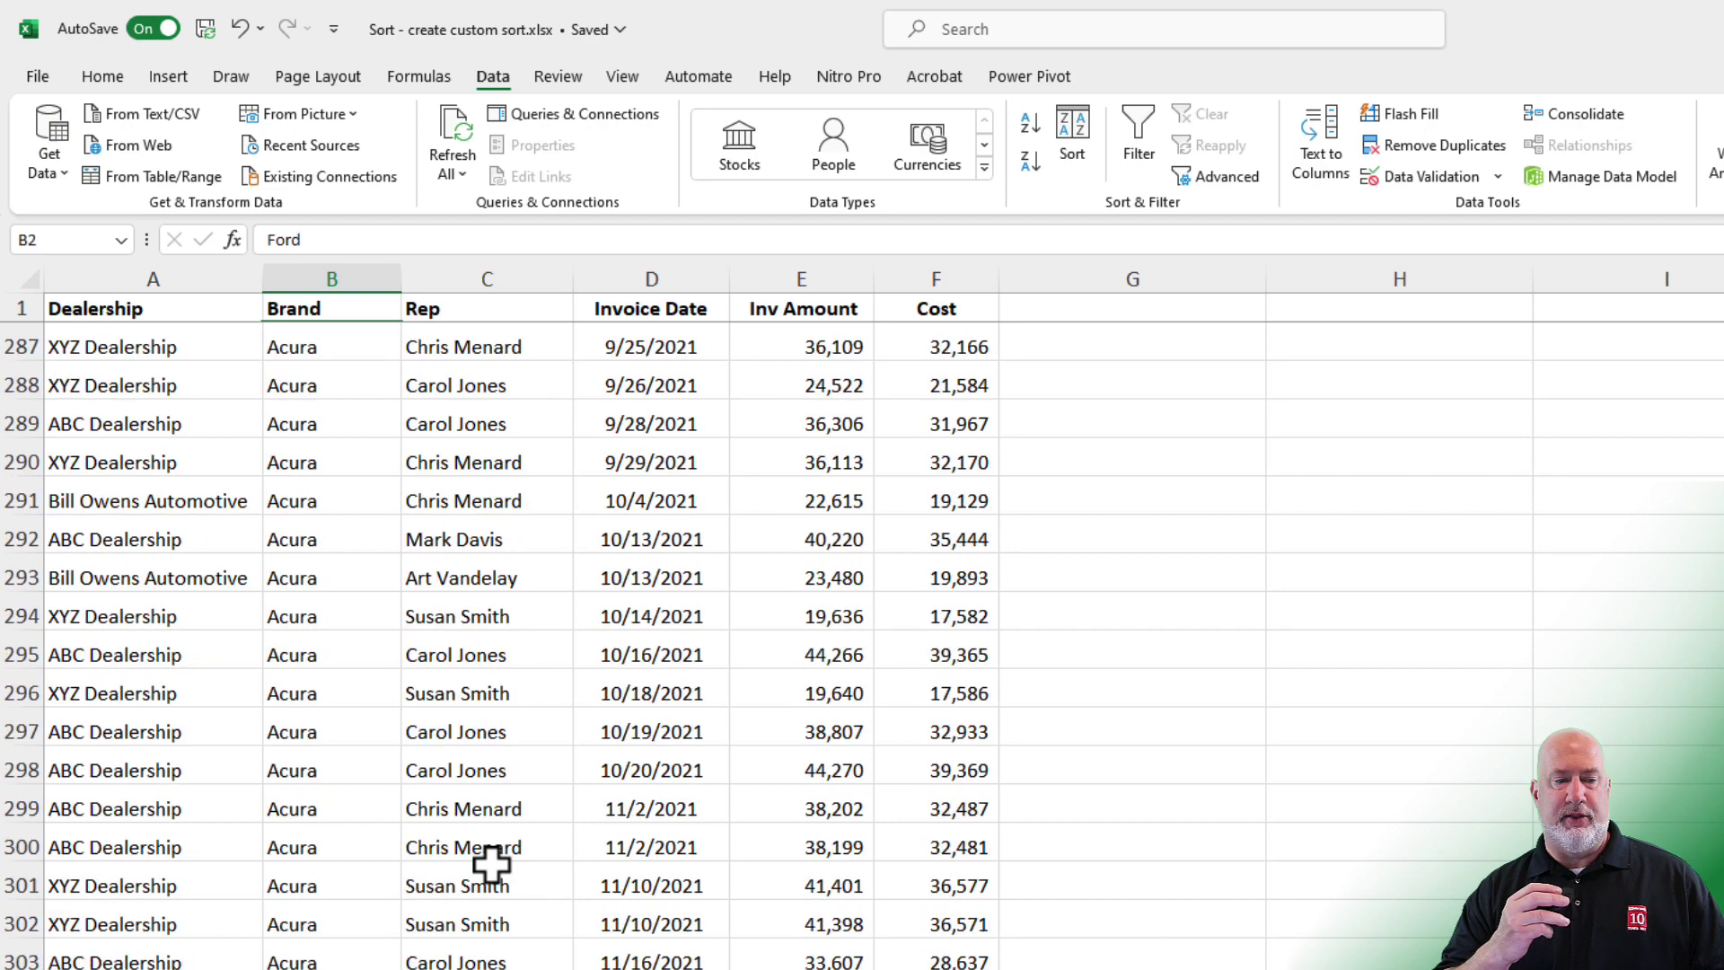
scroll(491, 864, down, 10)
scroll(491, 863, up, 20)
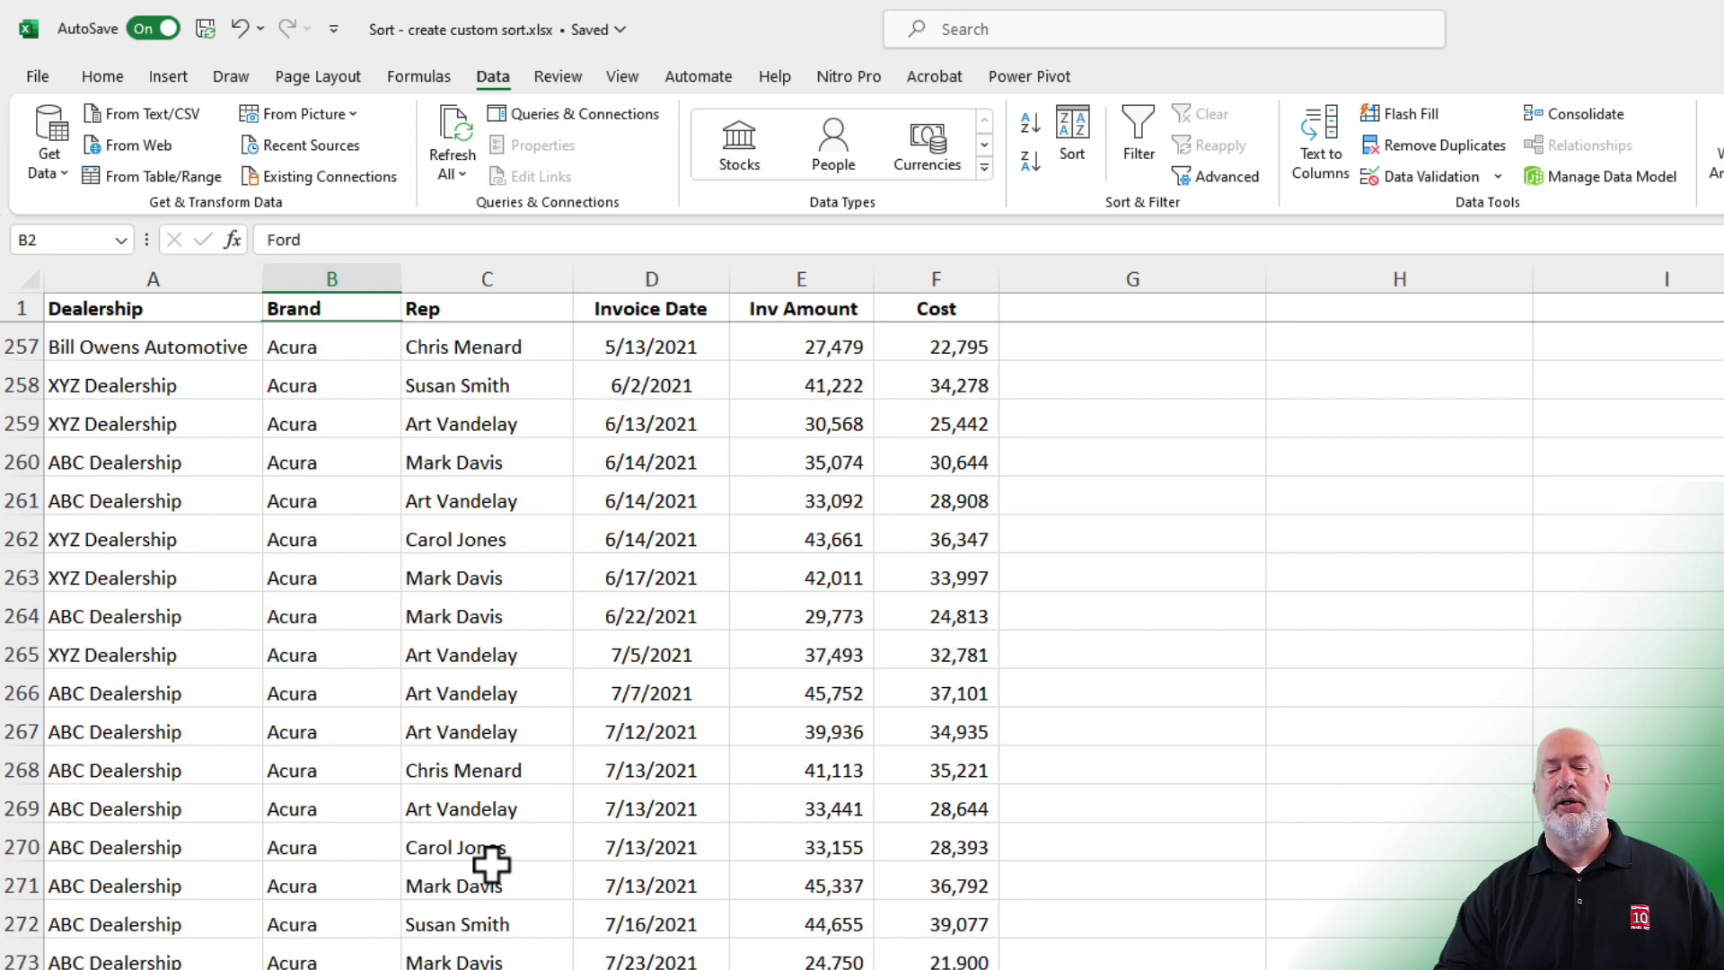
scroll(86, 713, up, 15)
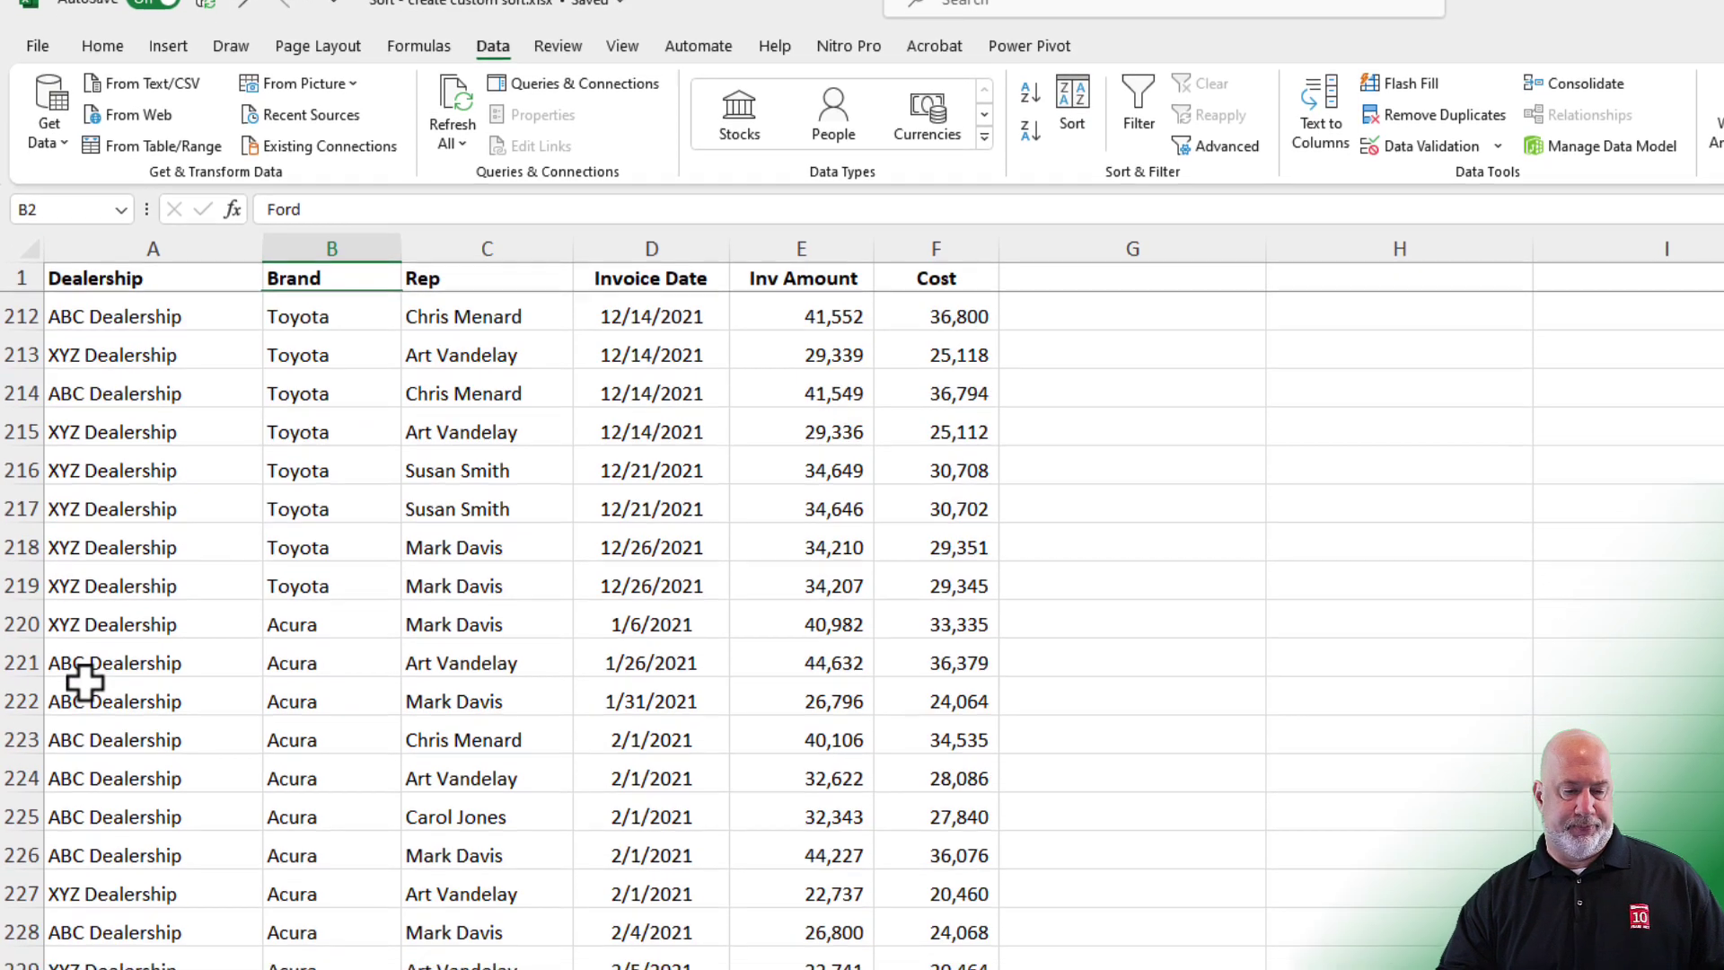
scroll(254, 901, up, 5)
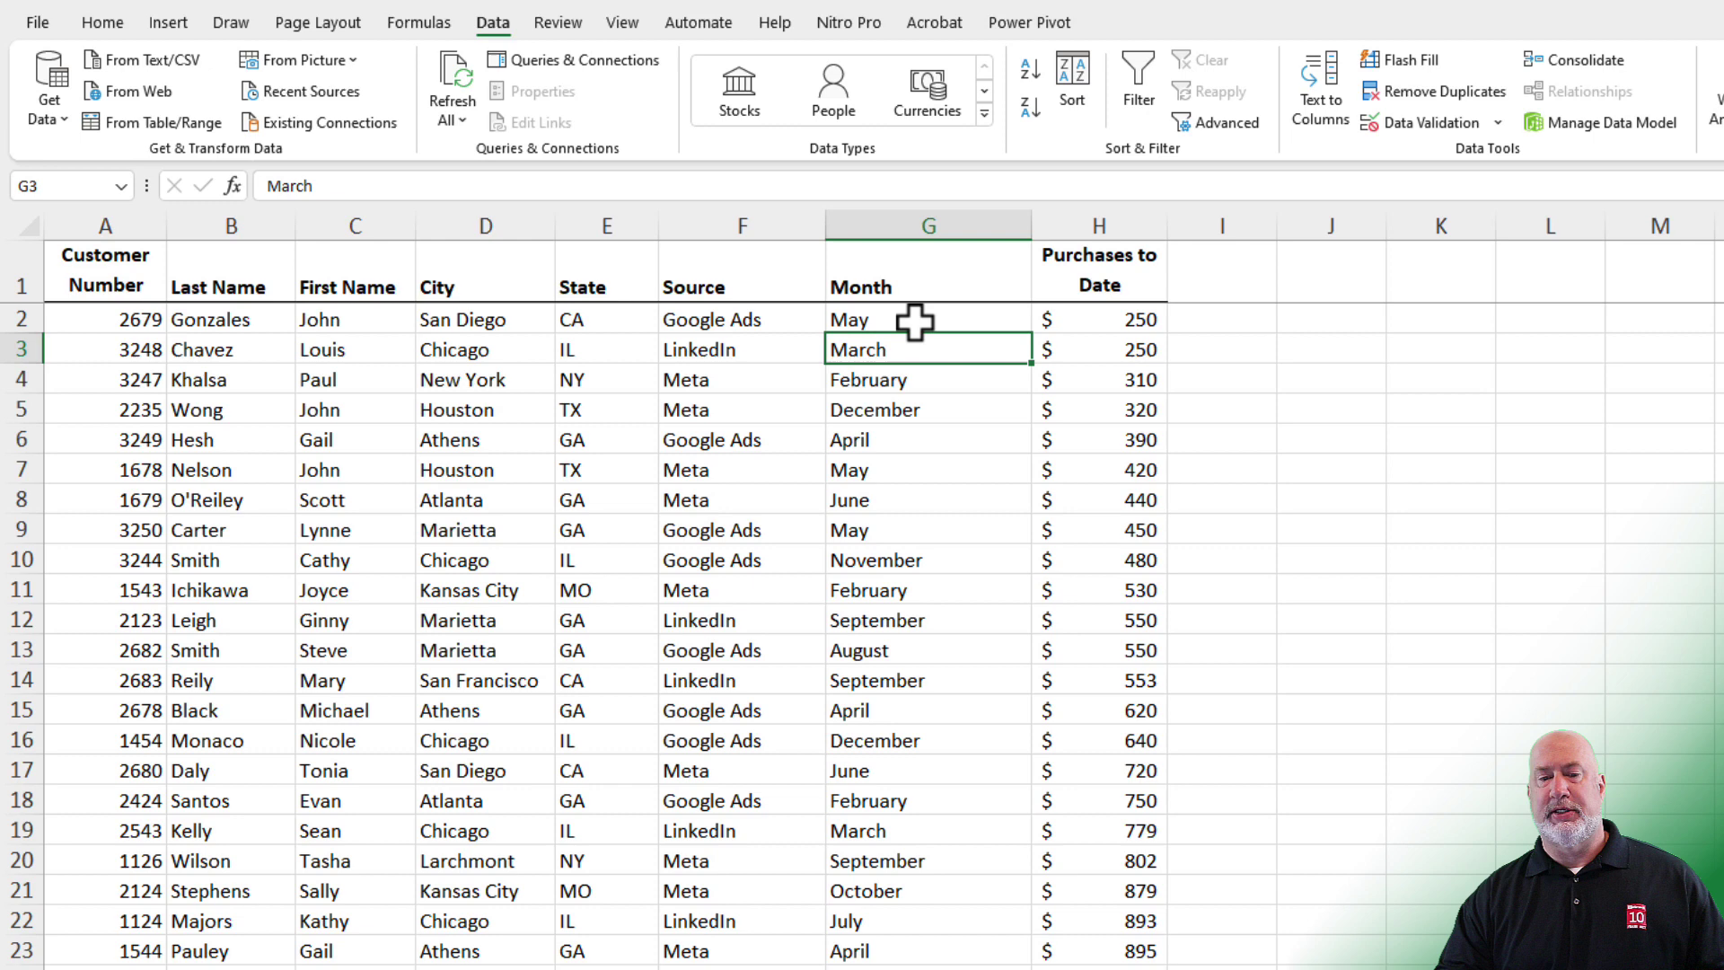
Step: Sort the Months table A to Z by the Month column
right_click(916, 316)
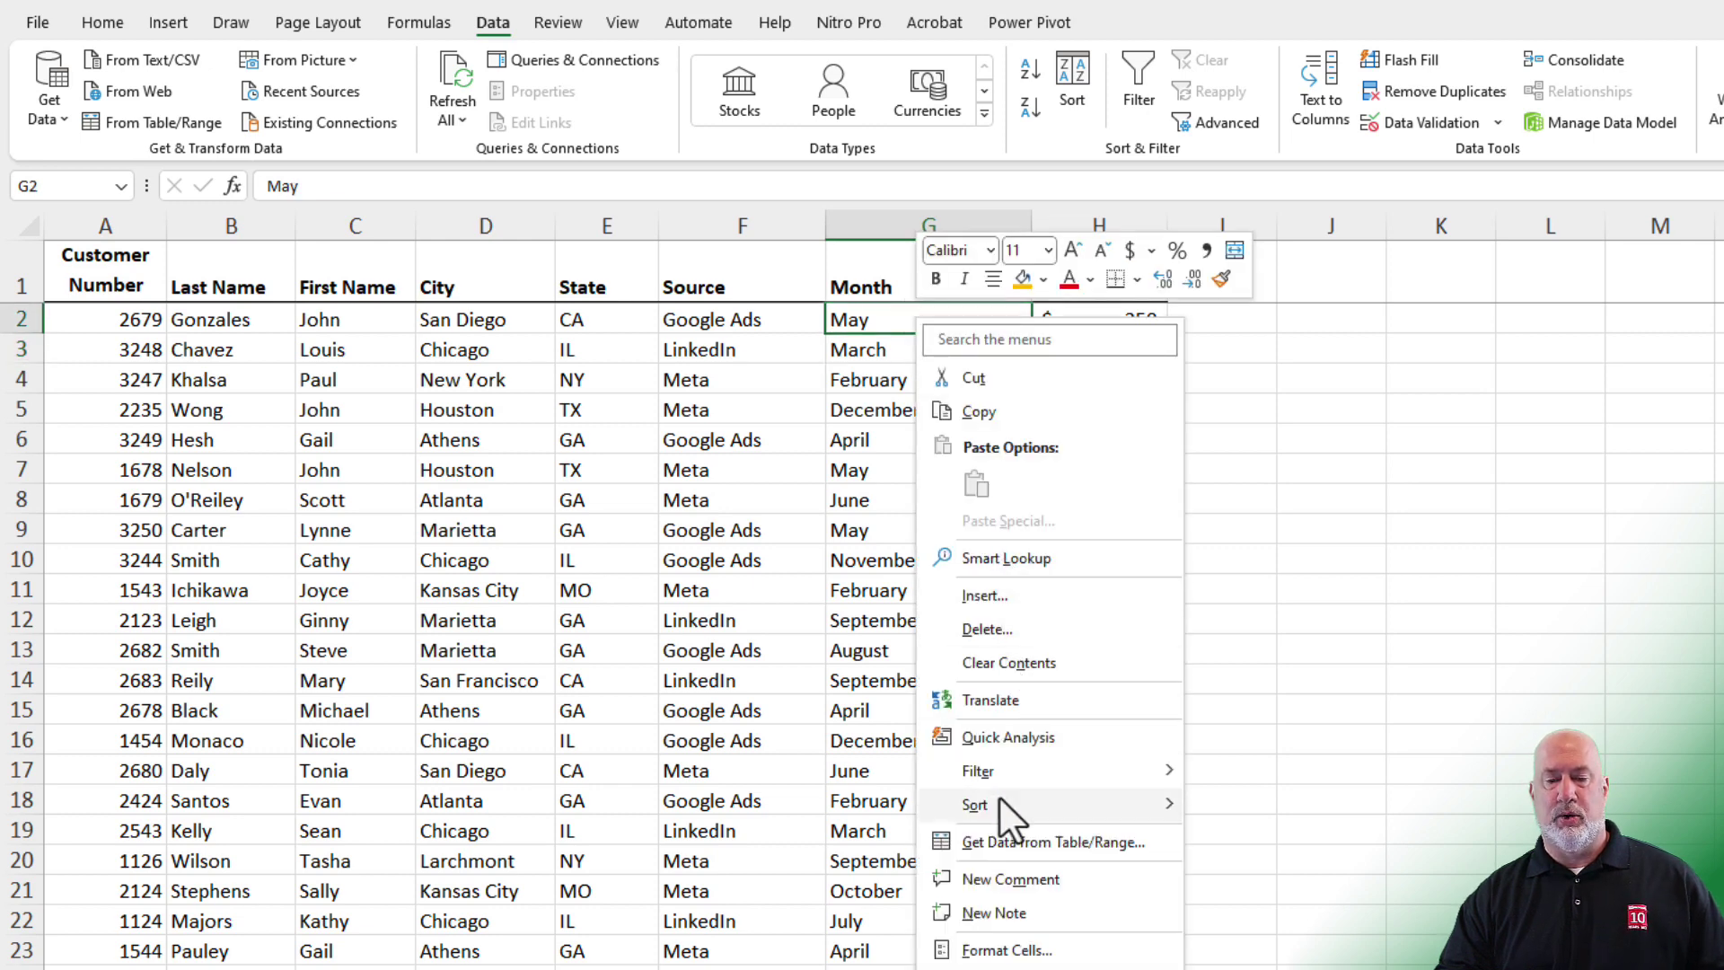
mouse_move(1000, 806)
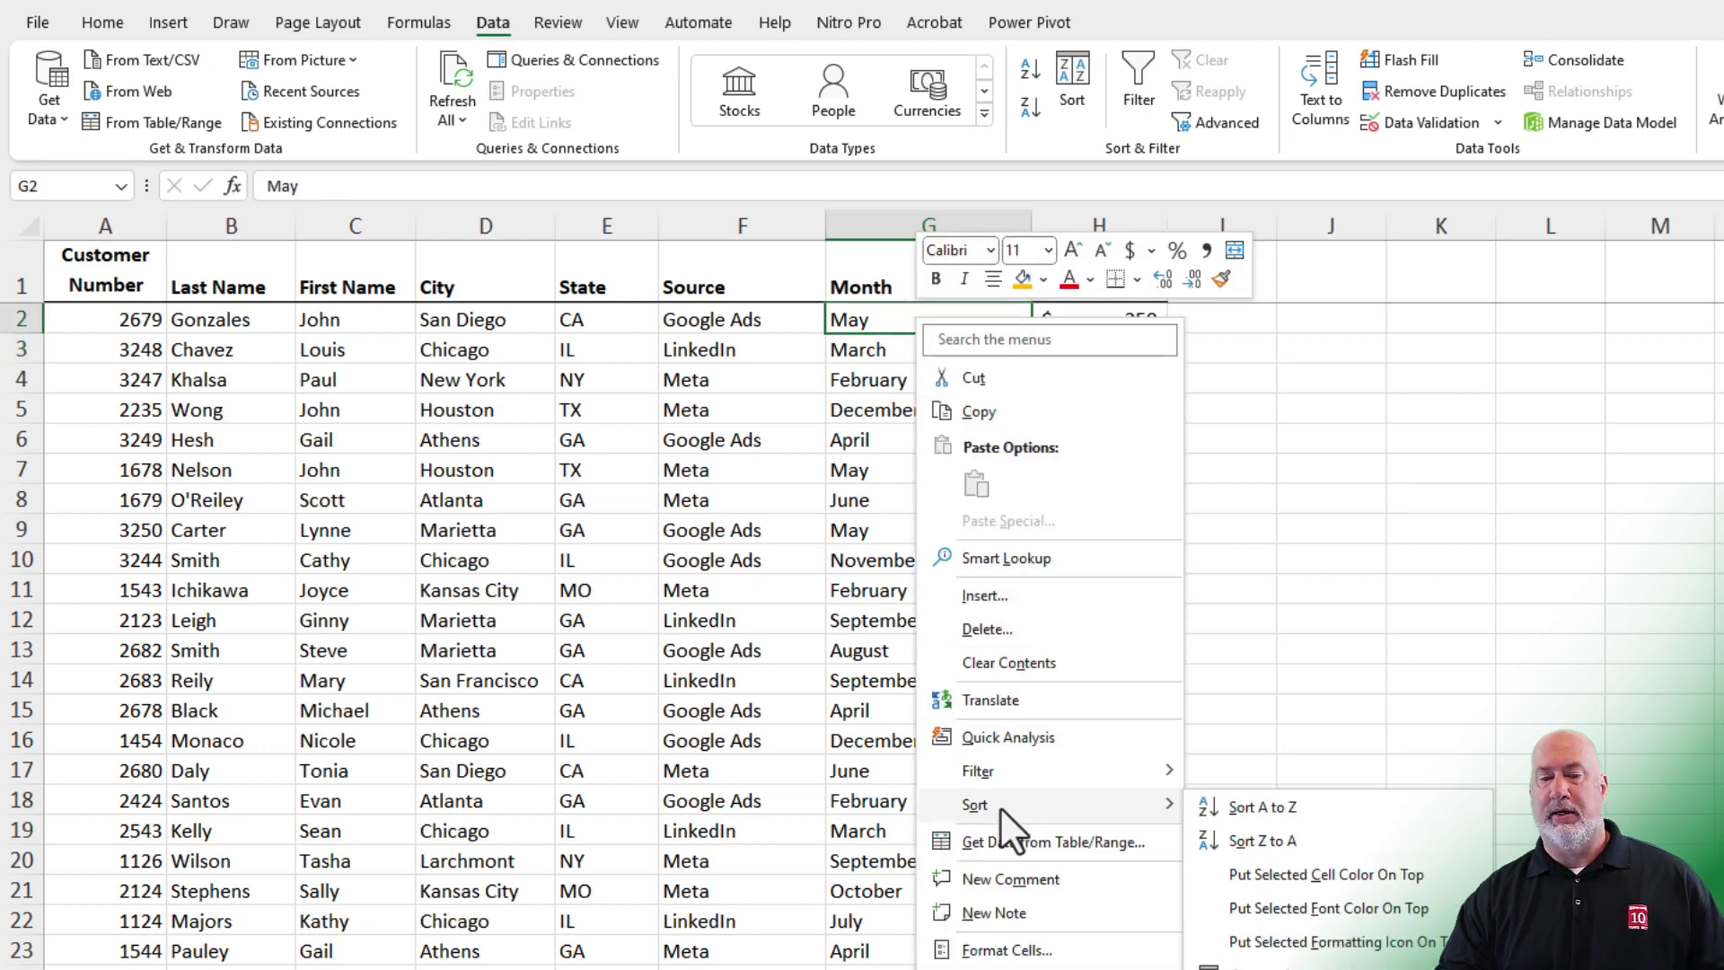
click(1261, 808)
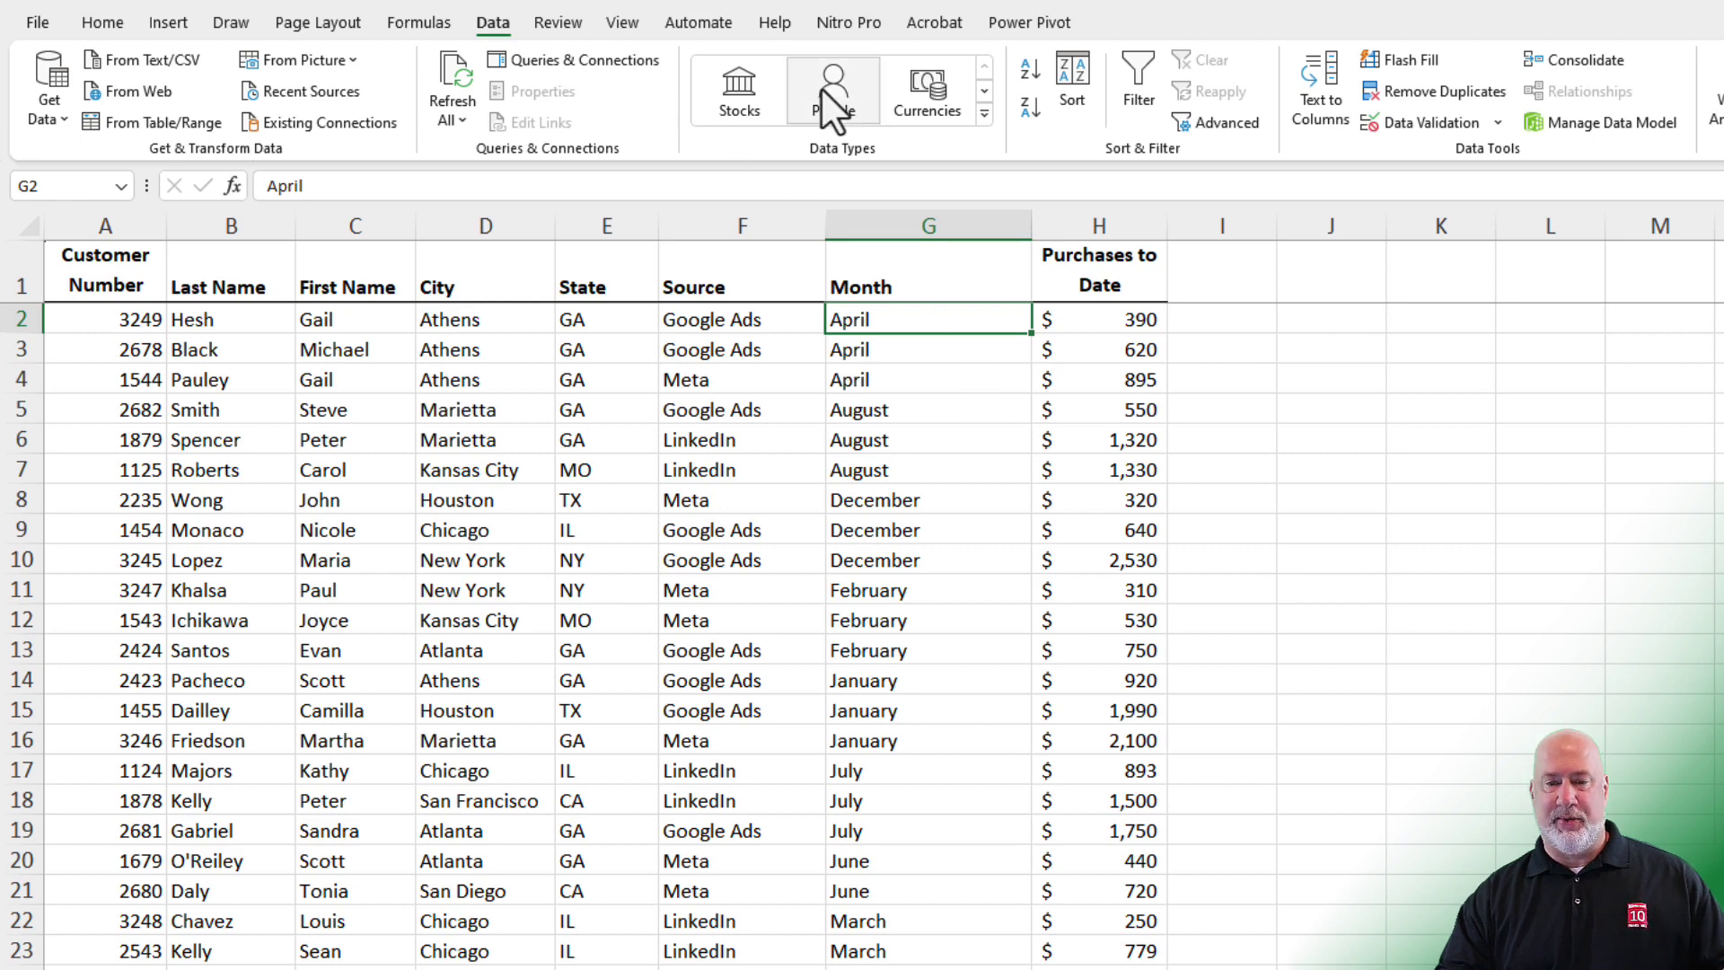
Step: Sort the table by Month using the built-in January, February, March… custom list
click(1071, 99)
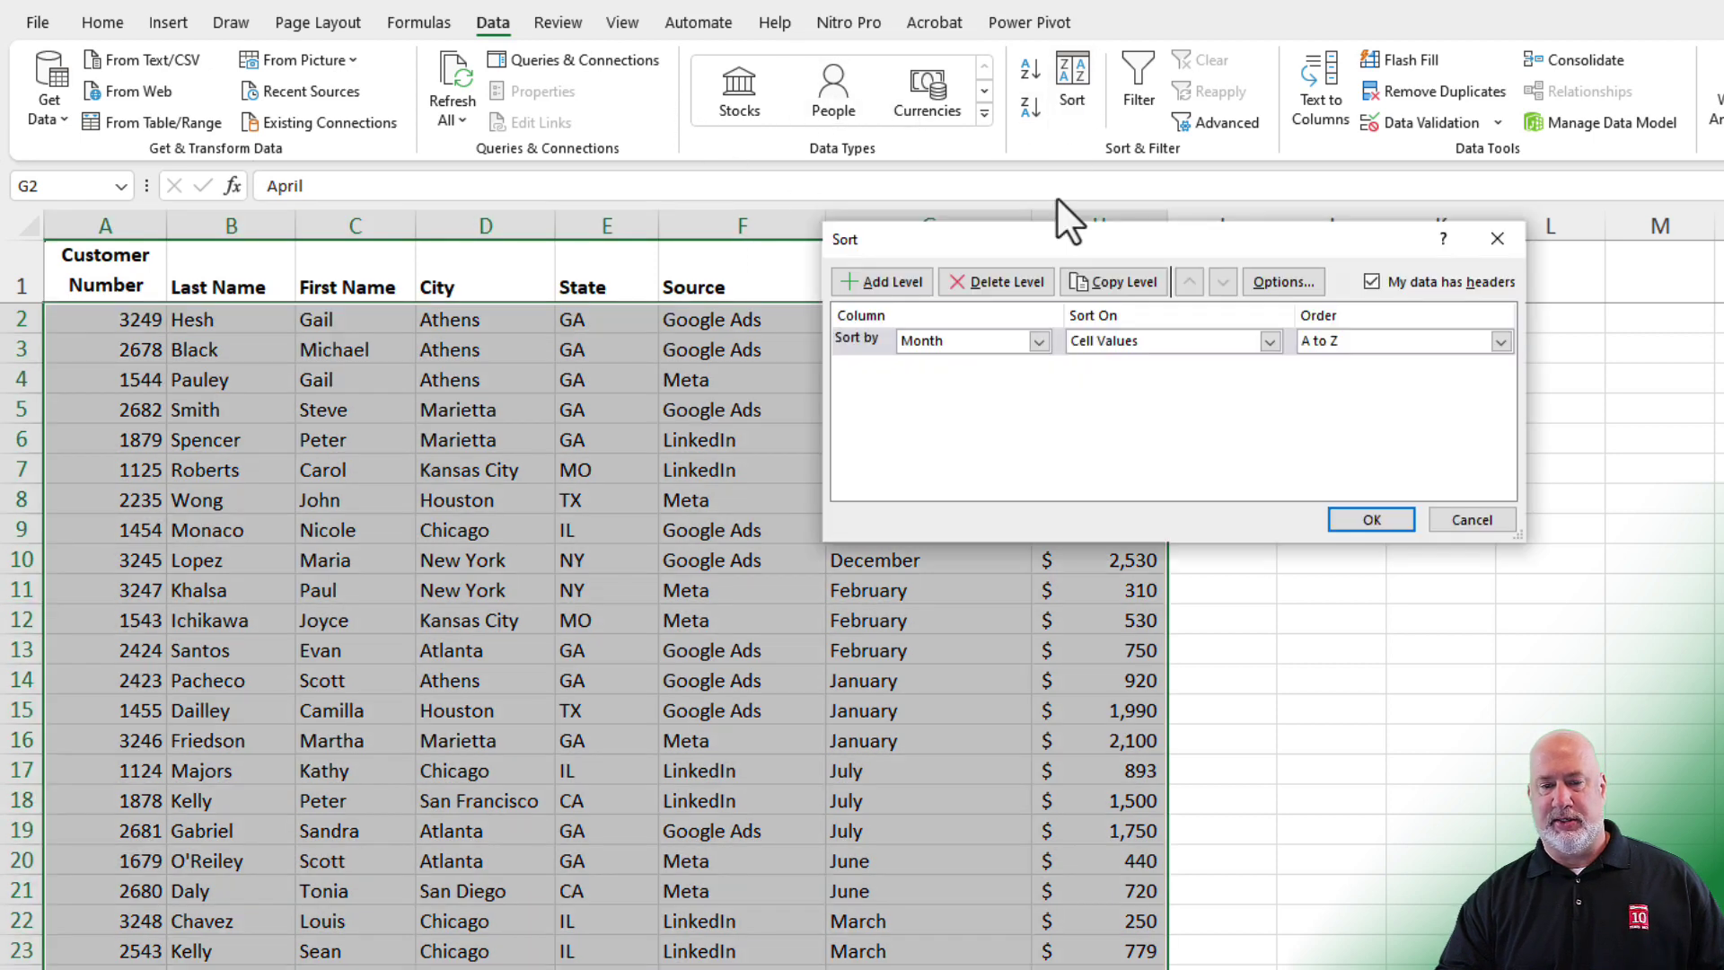
click(1332, 342)
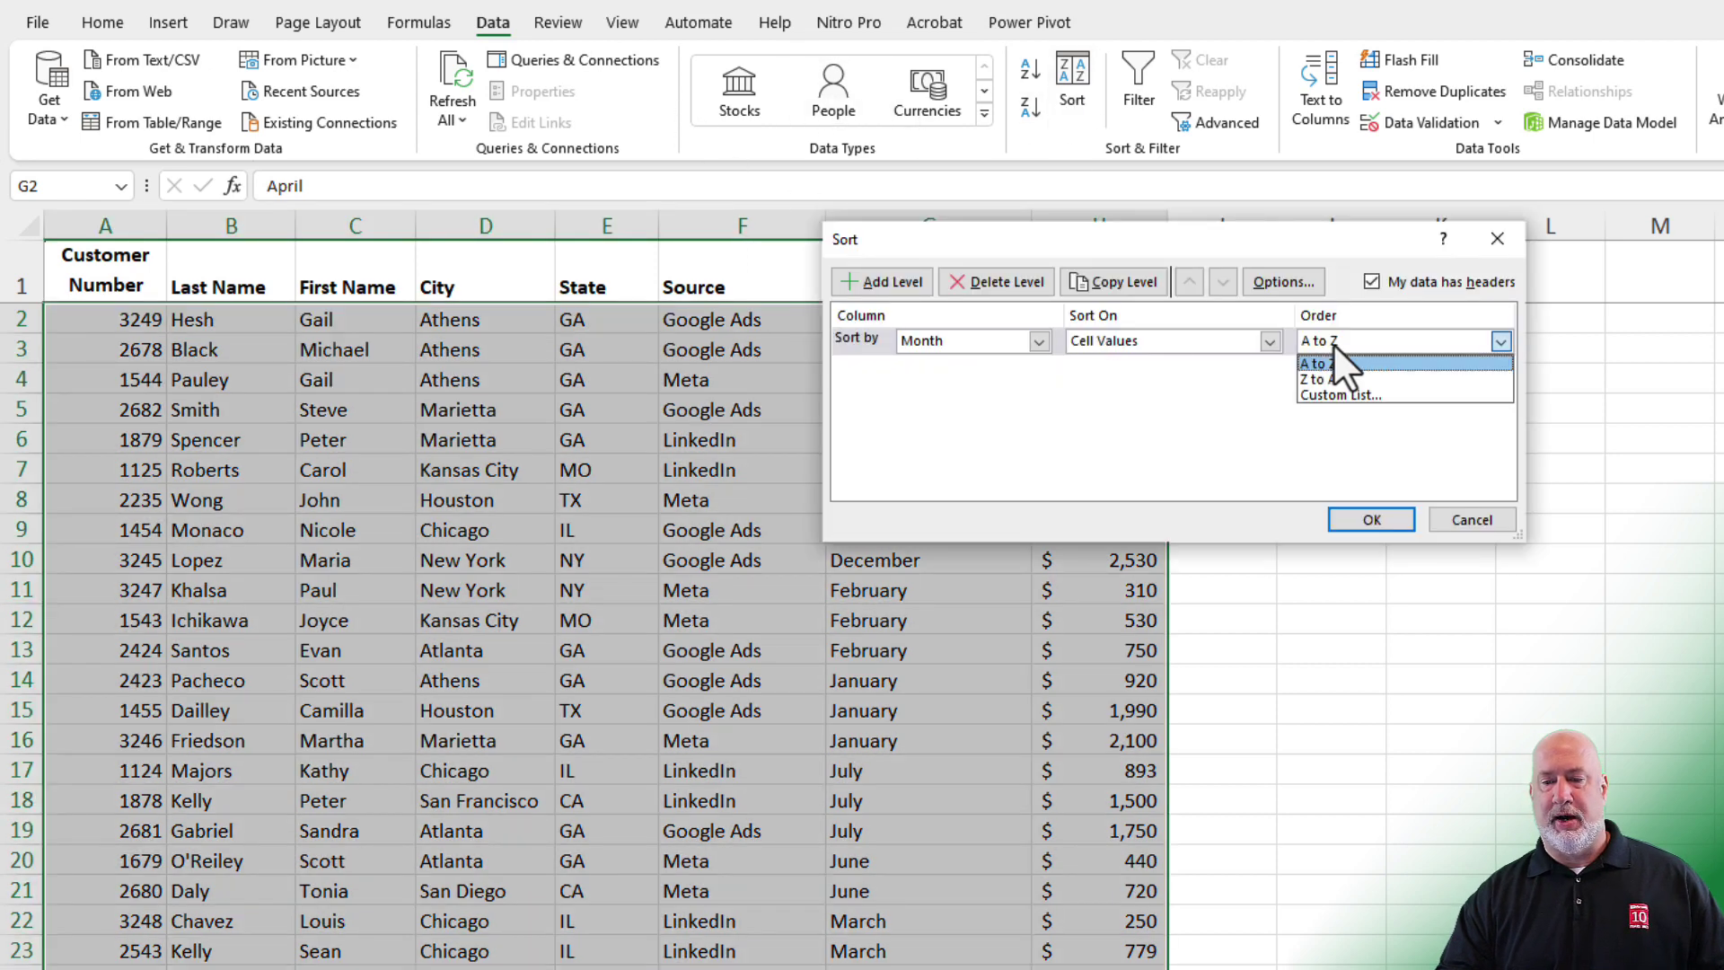
click(1343, 395)
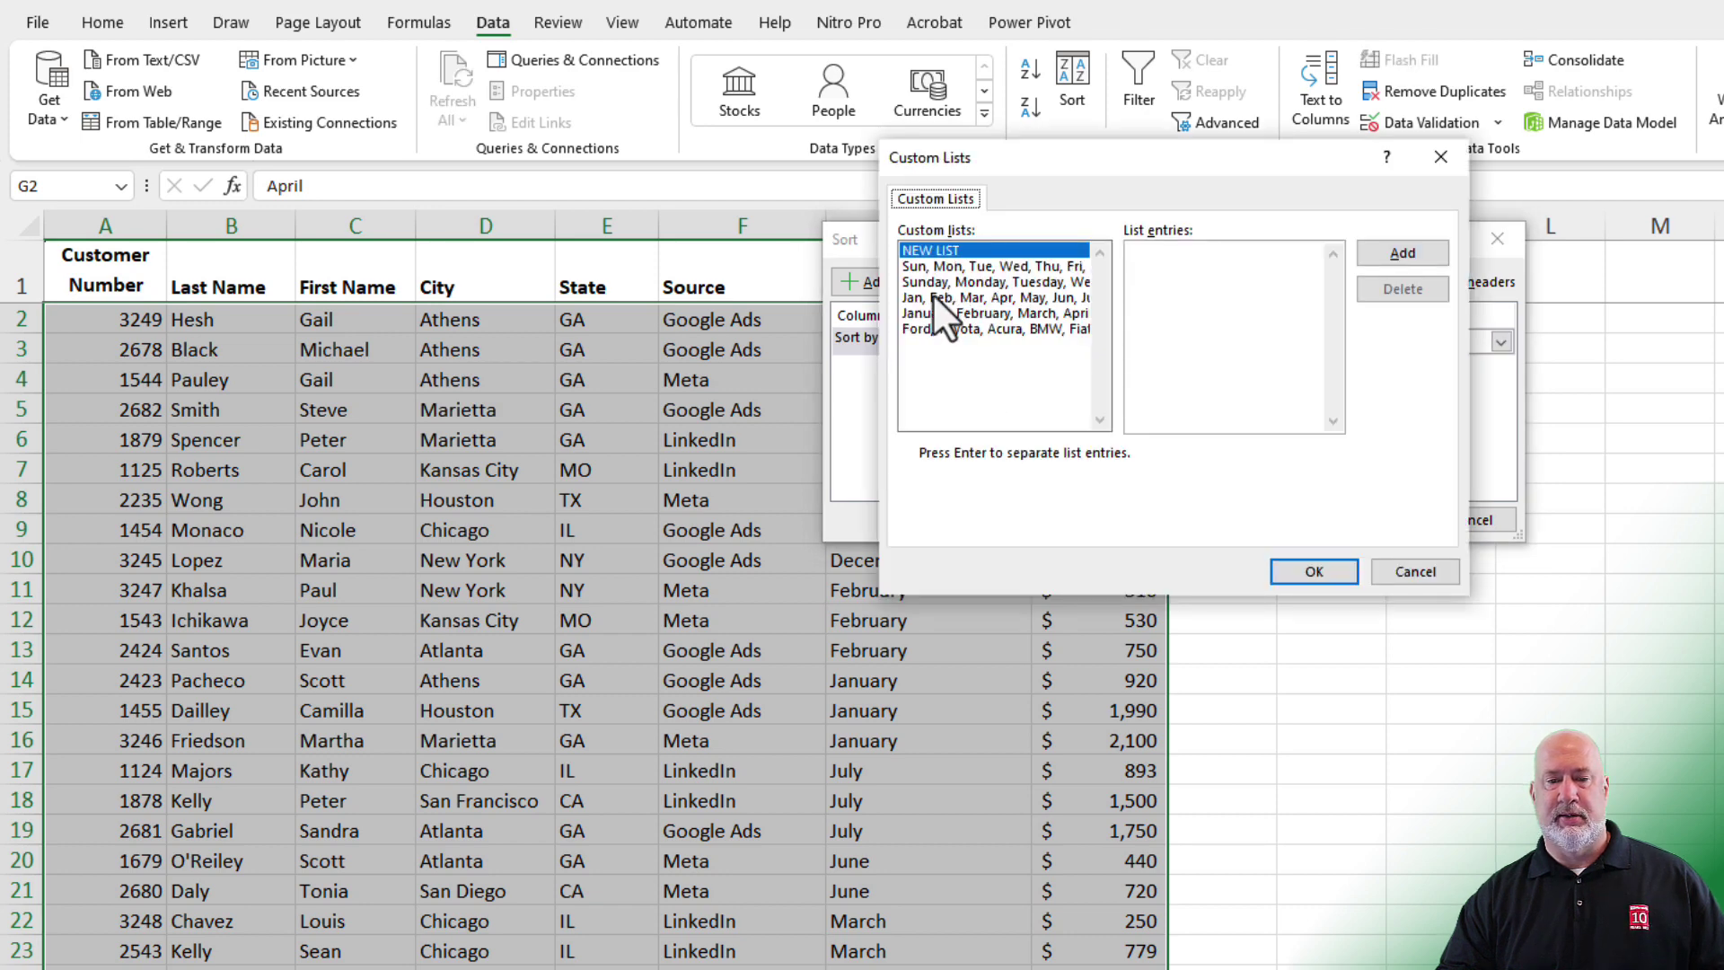
click(942, 311)
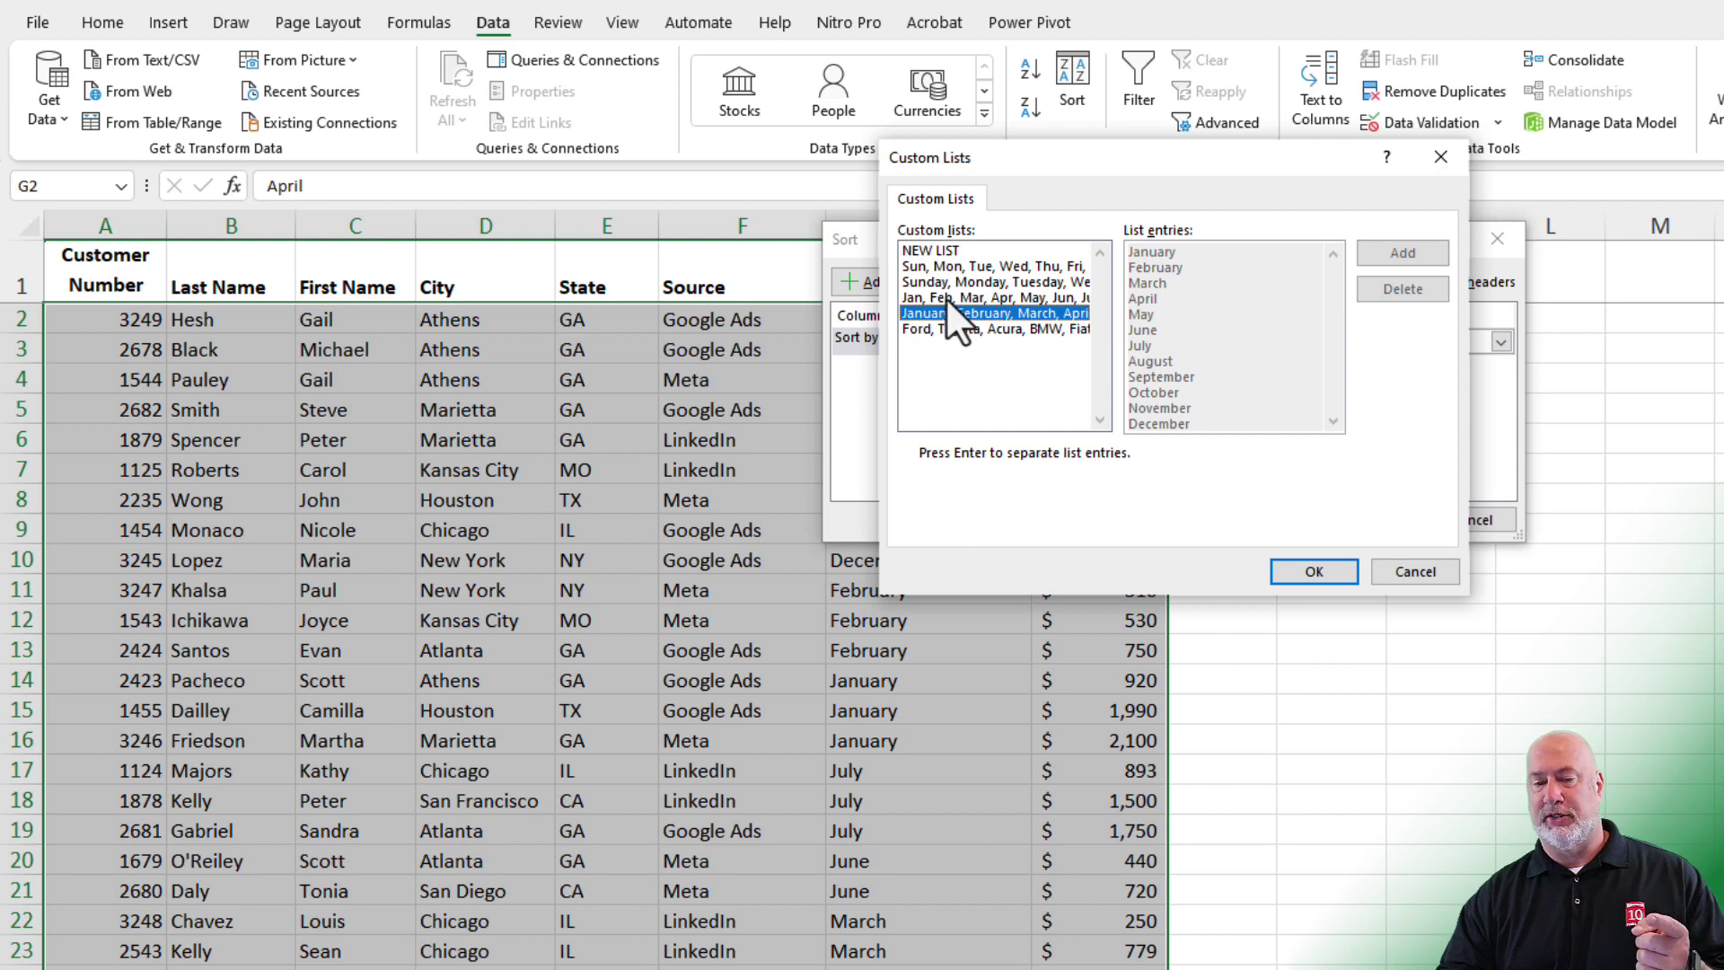
click(1310, 572)
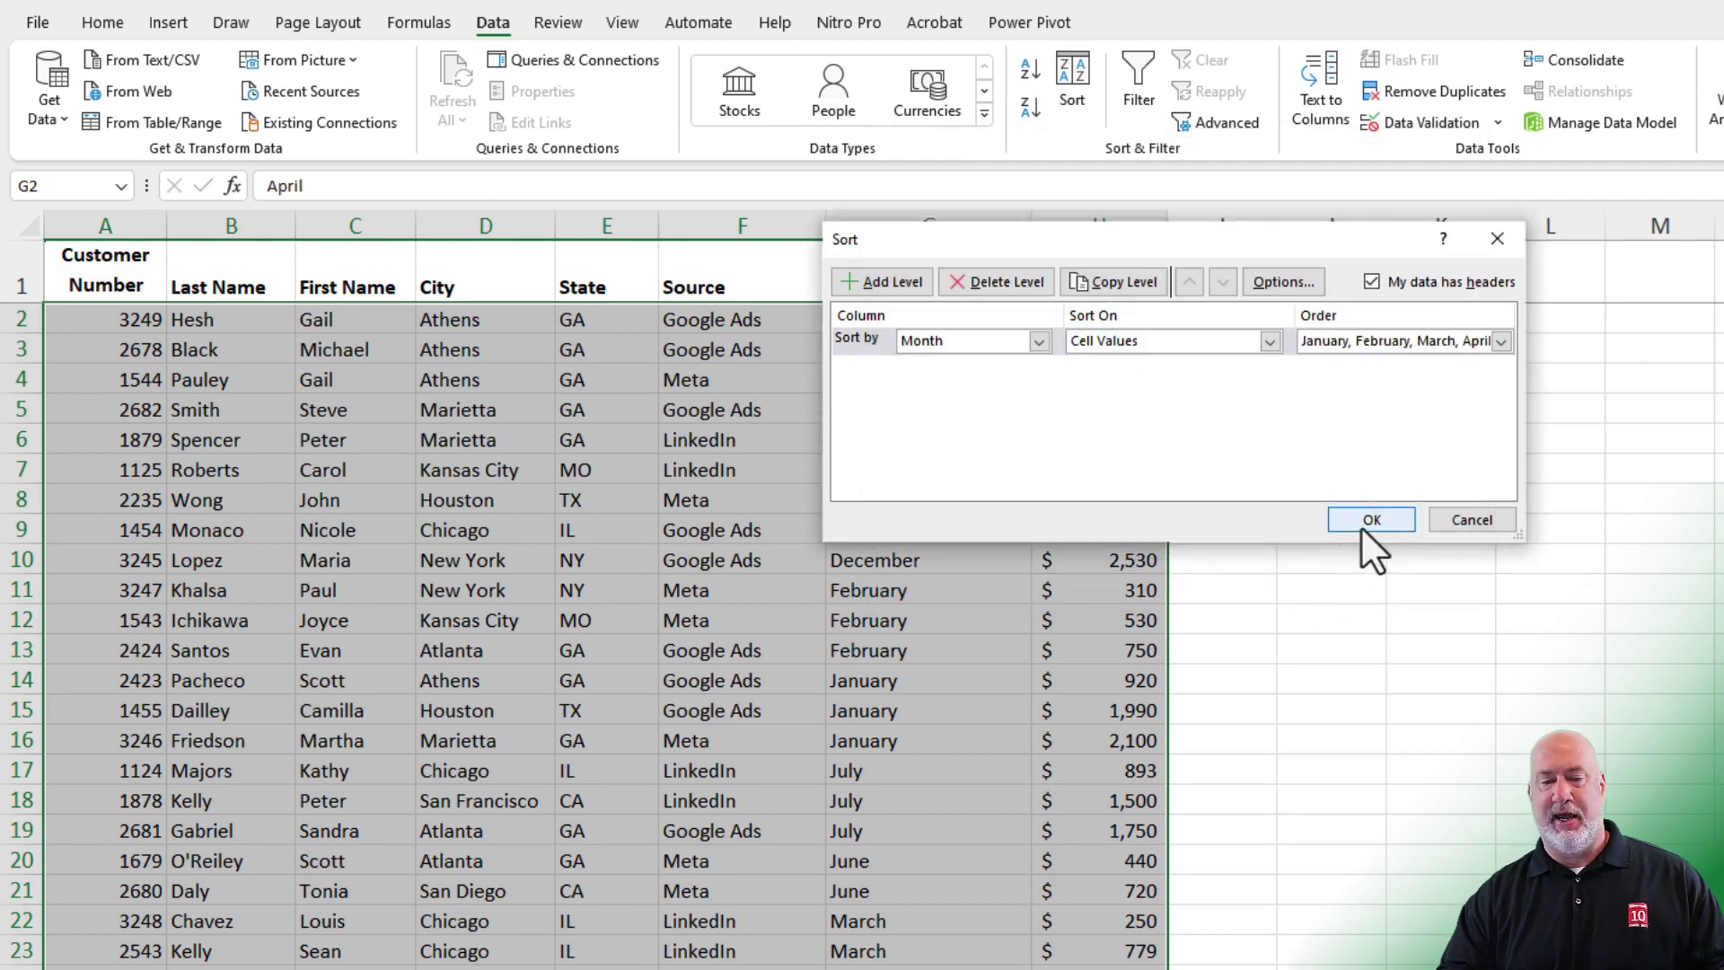
click(1361, 526)
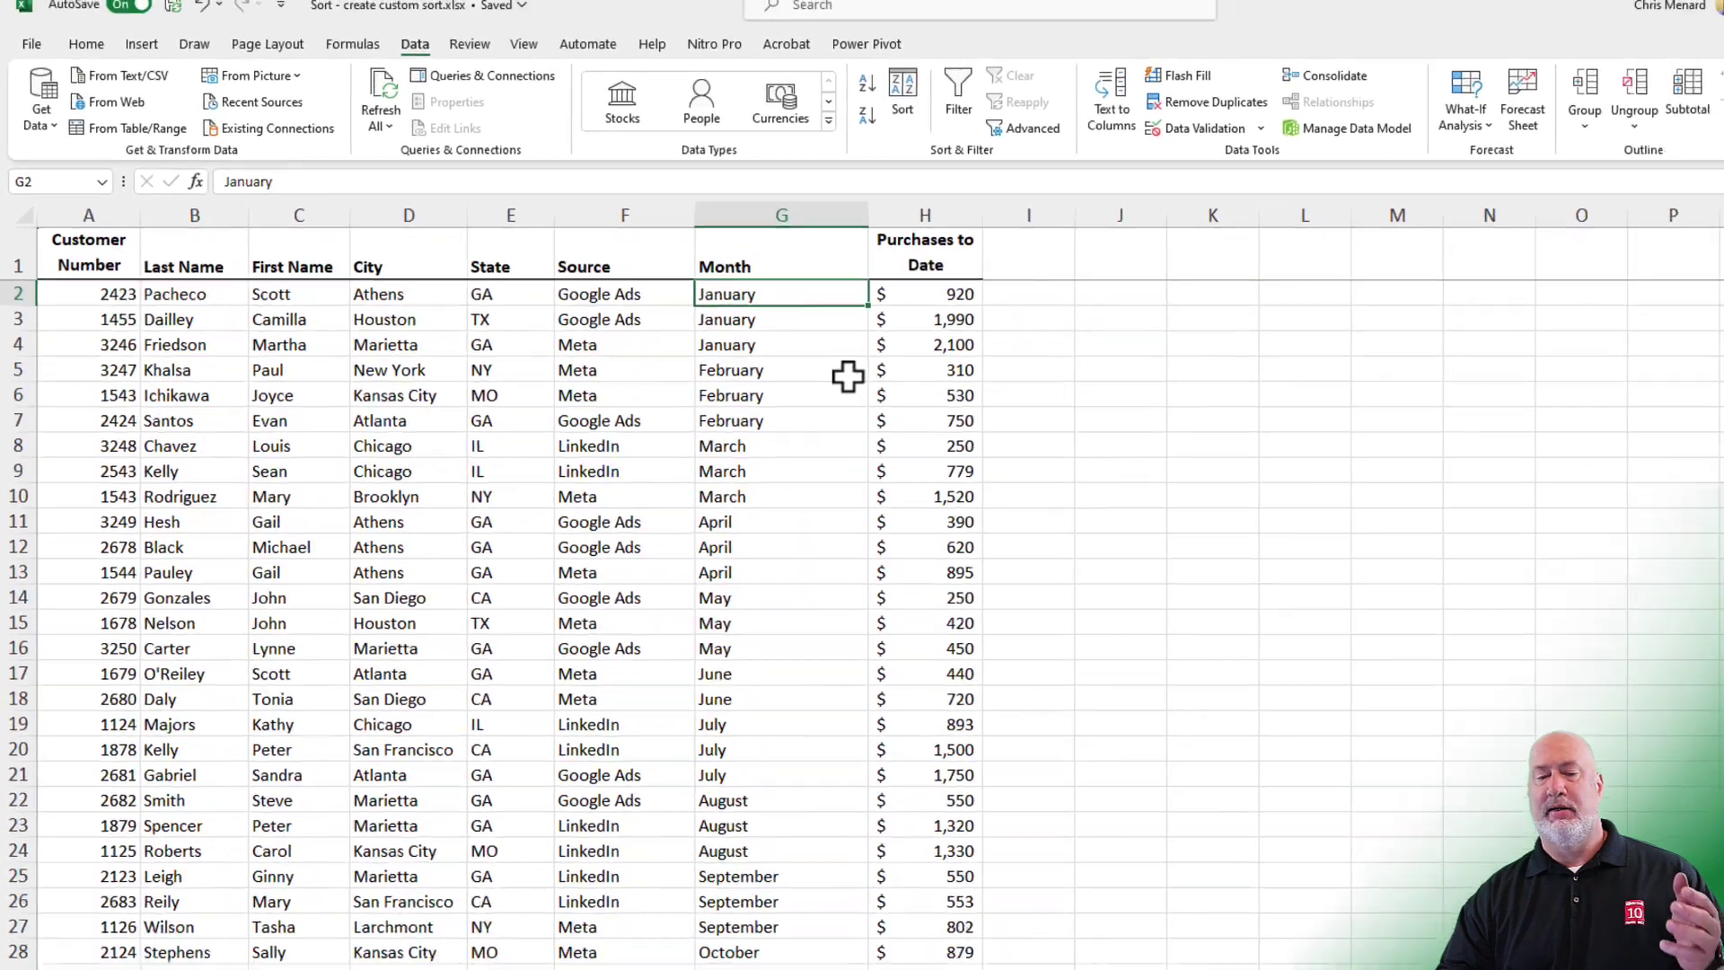
scroll(744, 388, down, 5)
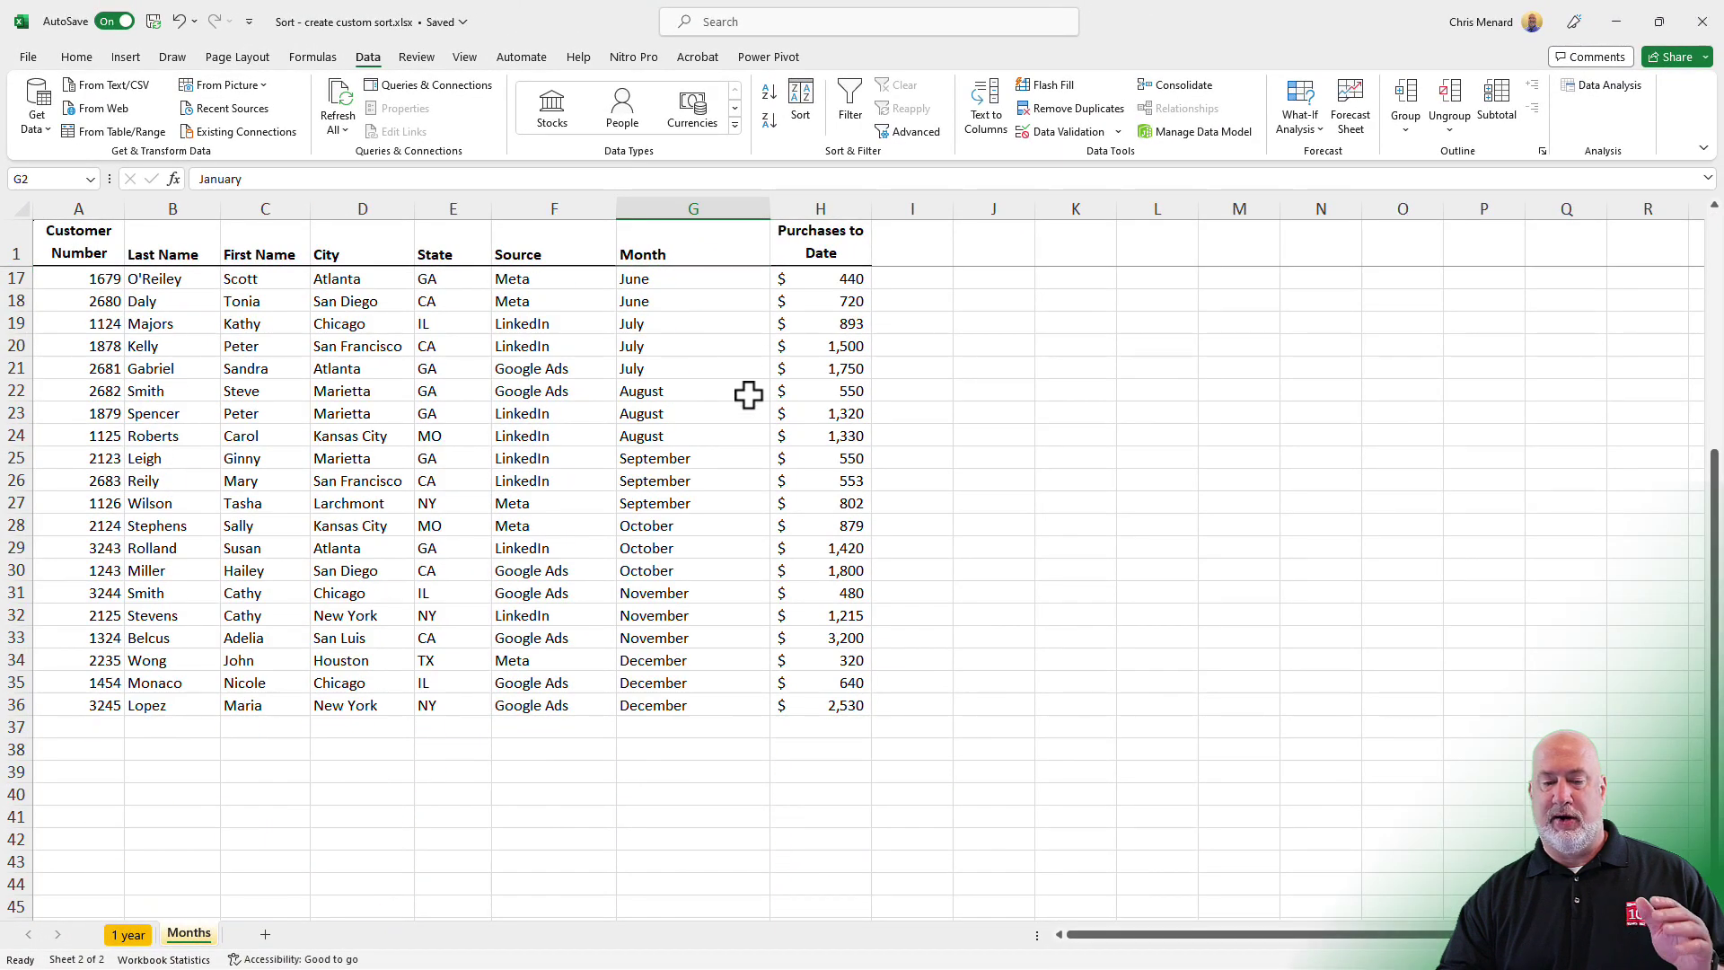
scroll(718, 435, up, 5)
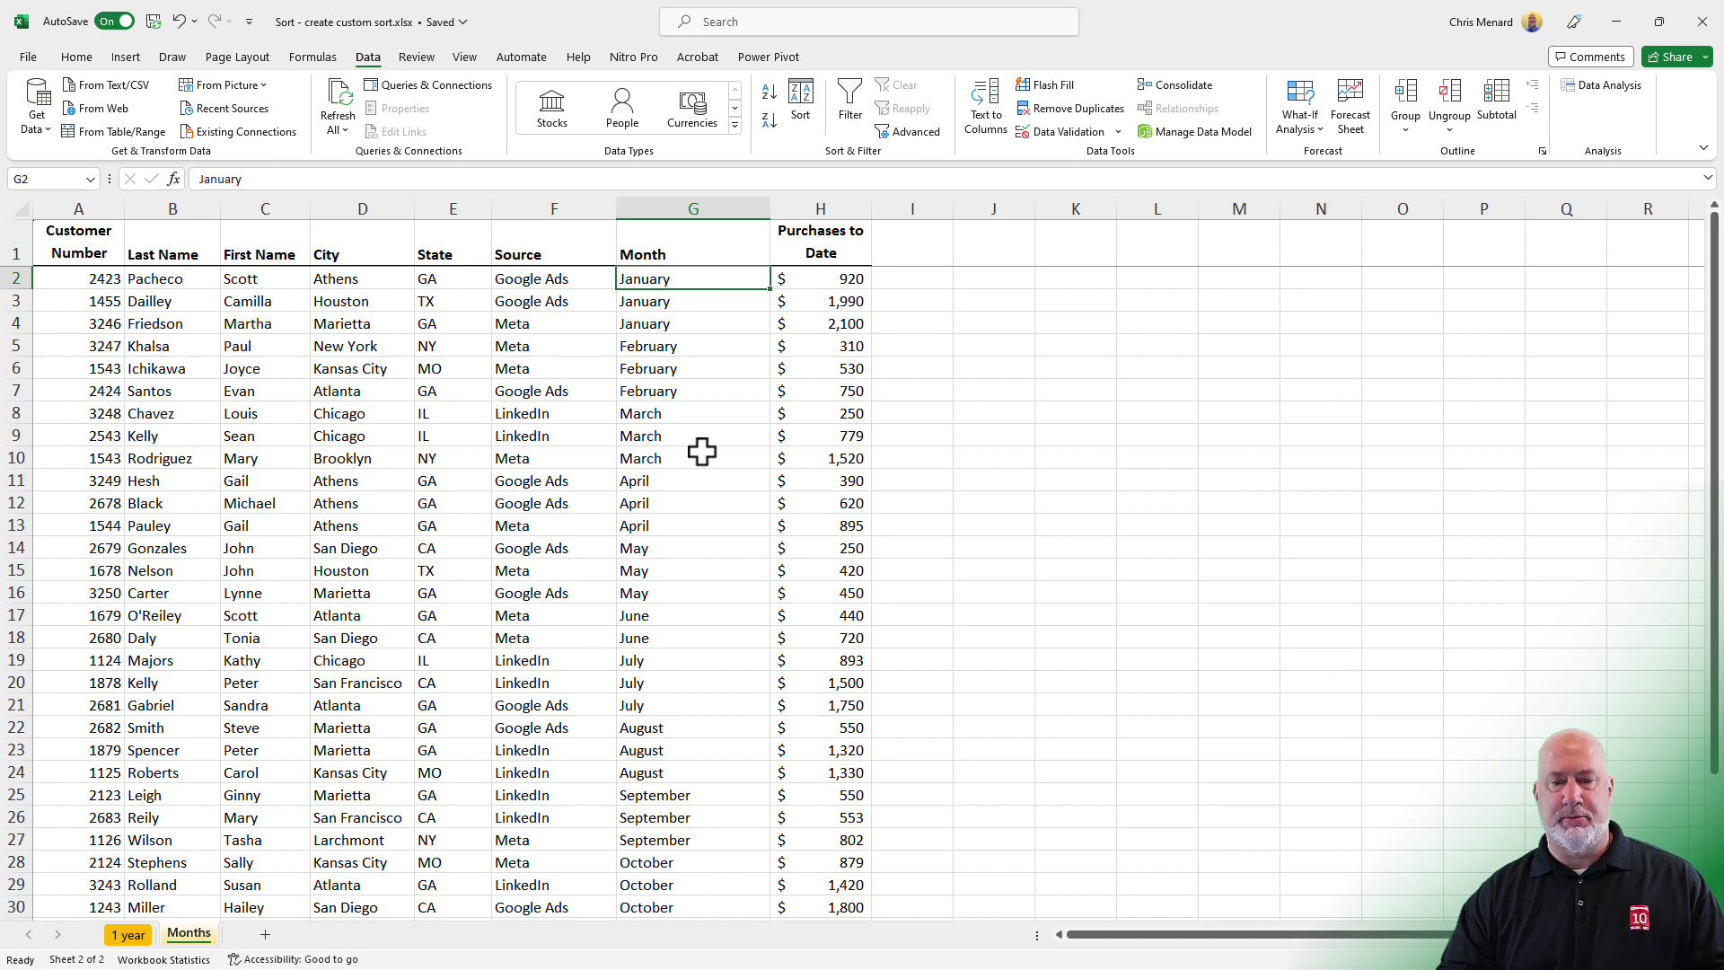
Step: Enter July in K2 and fill it down to K13 to list July through June
click(1056, 284)
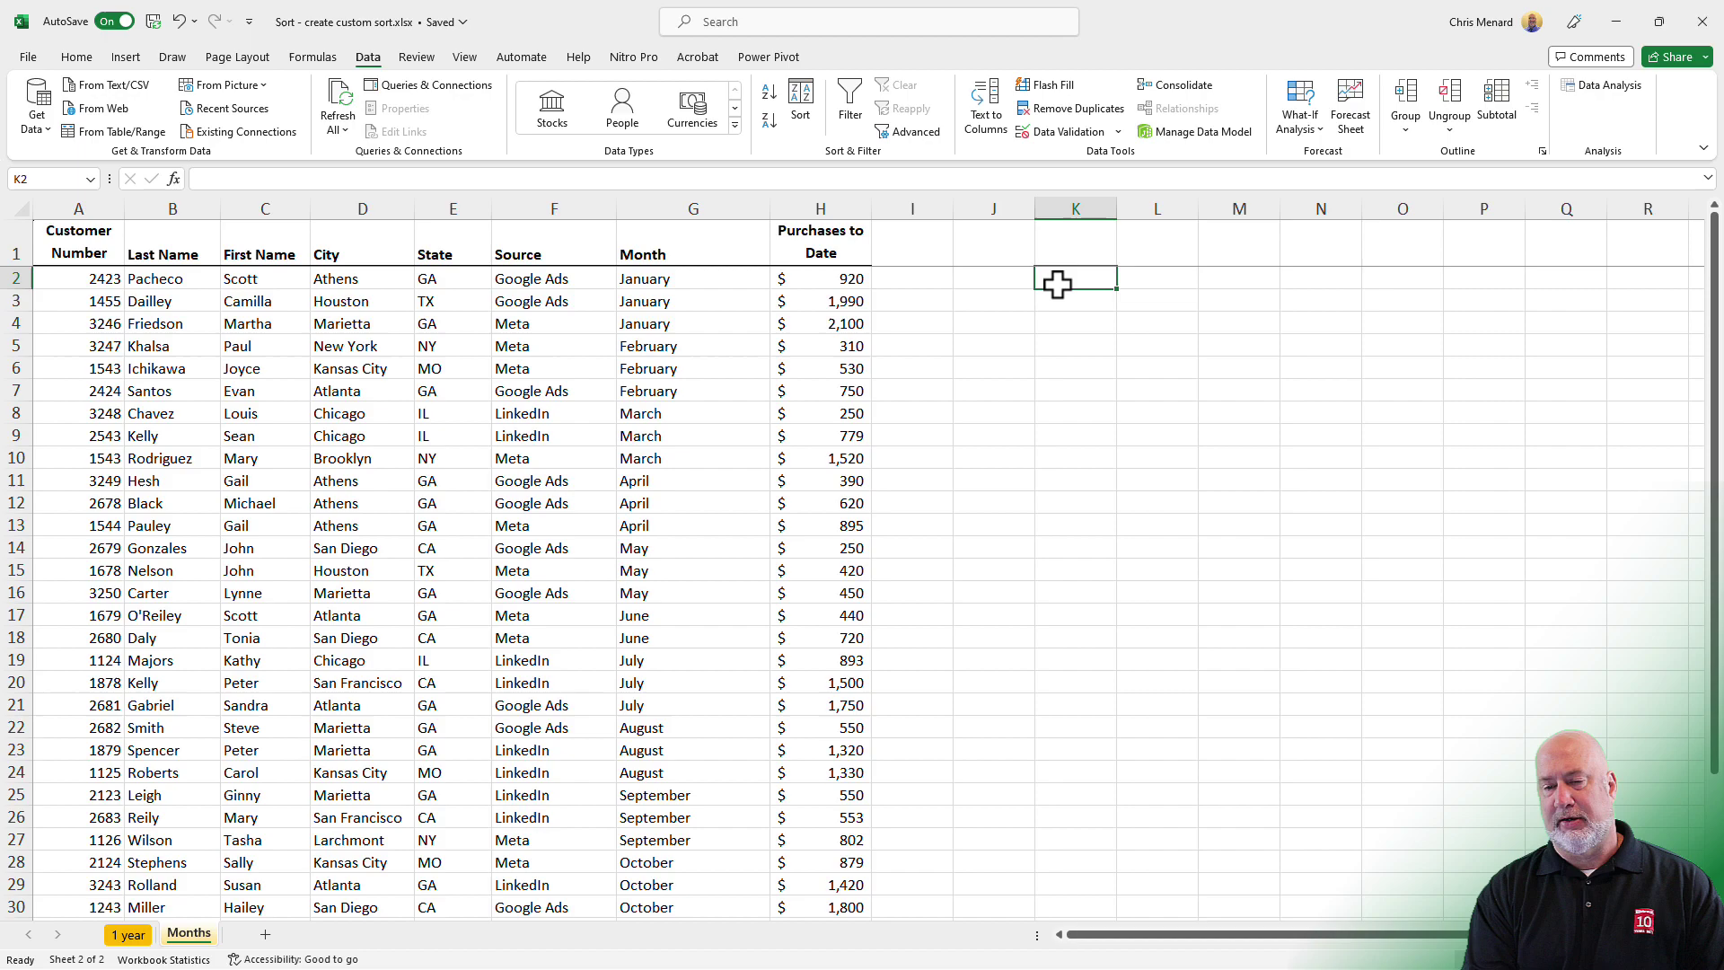
text(Ju)
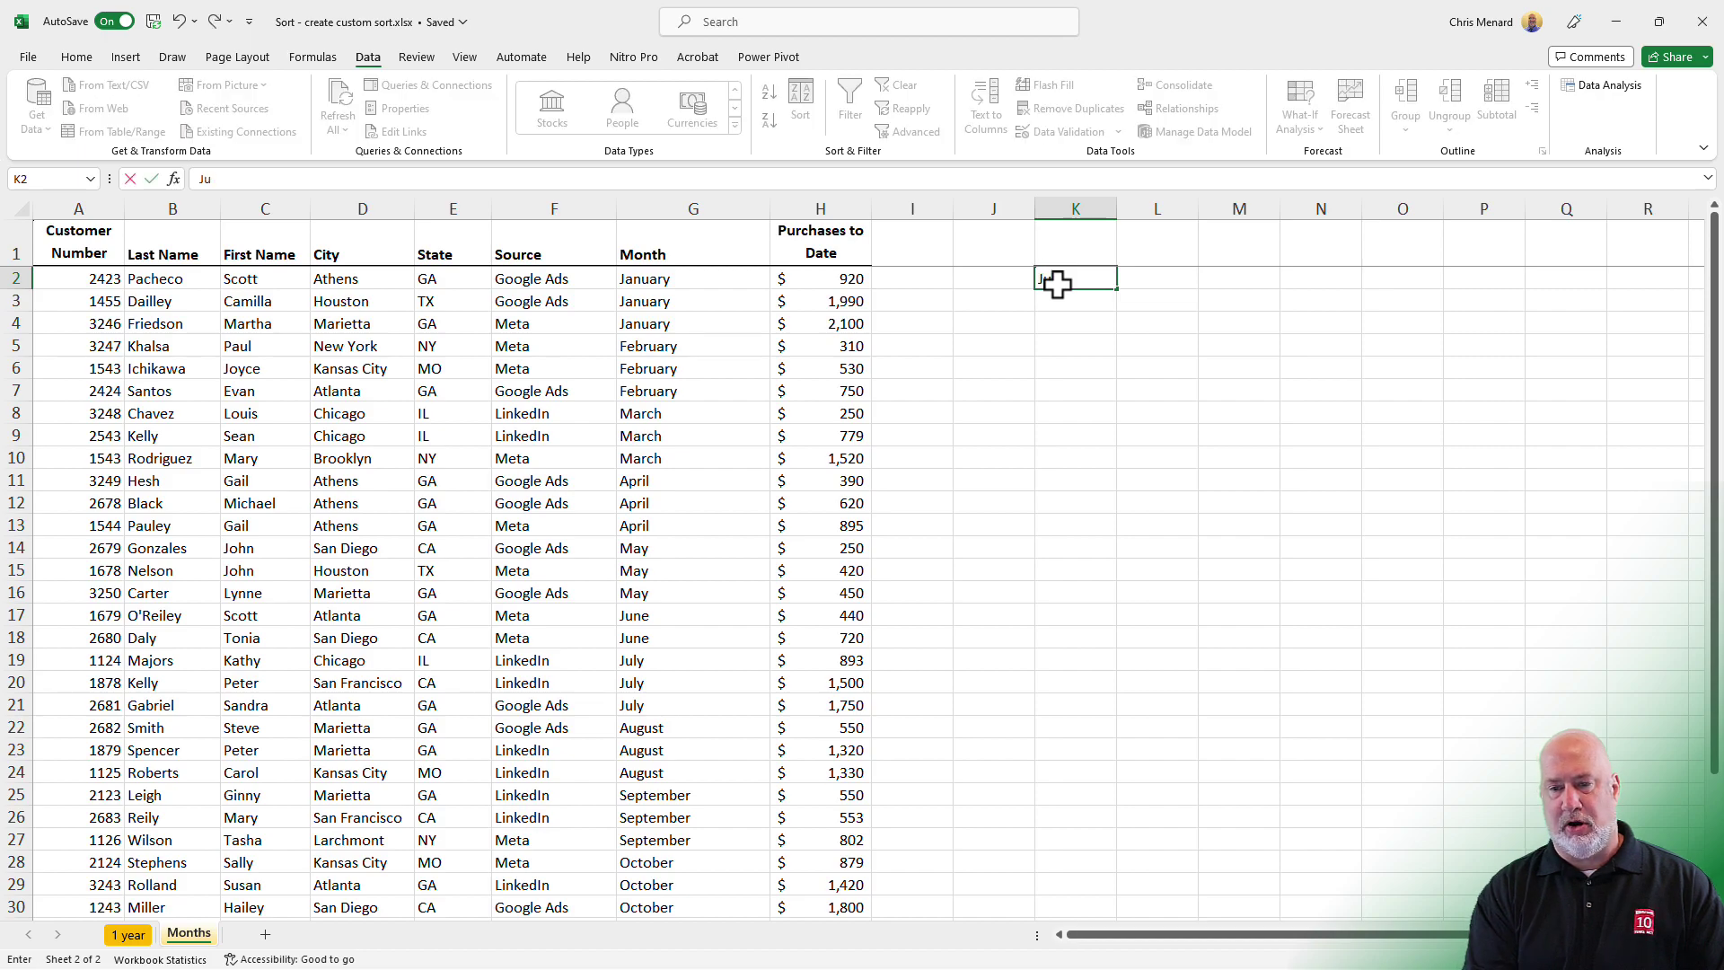
text(ly)
key(Return)
click(1056, 283)
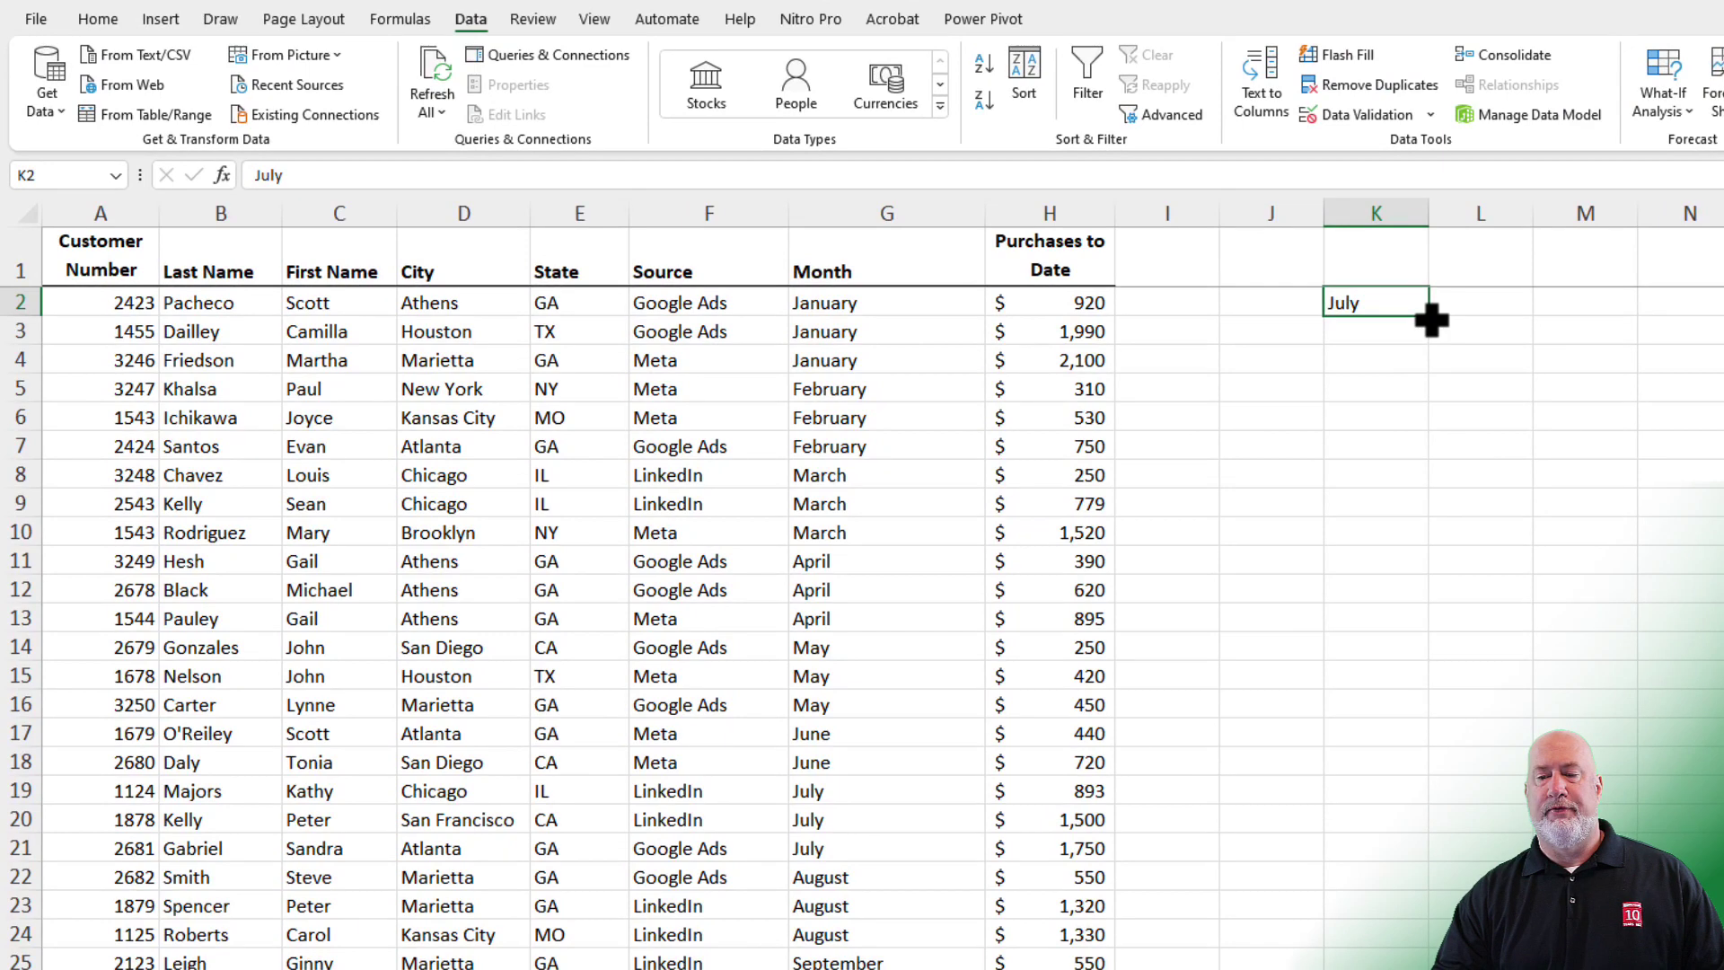
drag(1431, 319, 1439, 623)
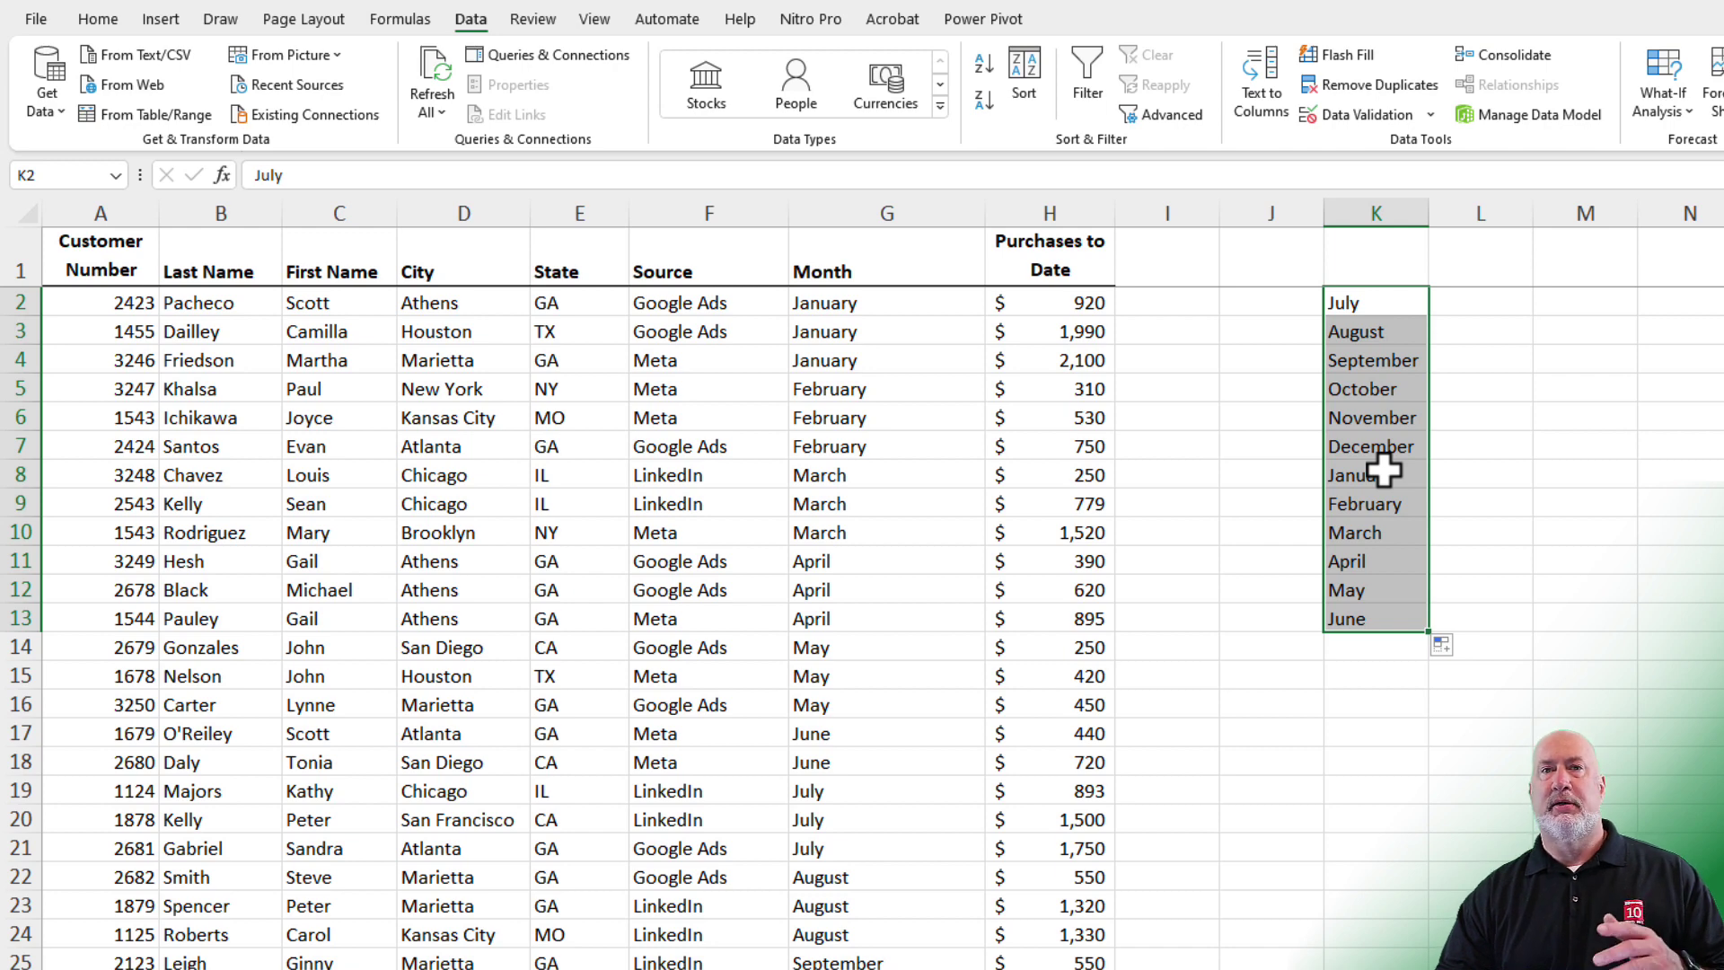
Step: Import the K2:K13 months, July through June, as a new custom list in Excel Options
click(36, 18)
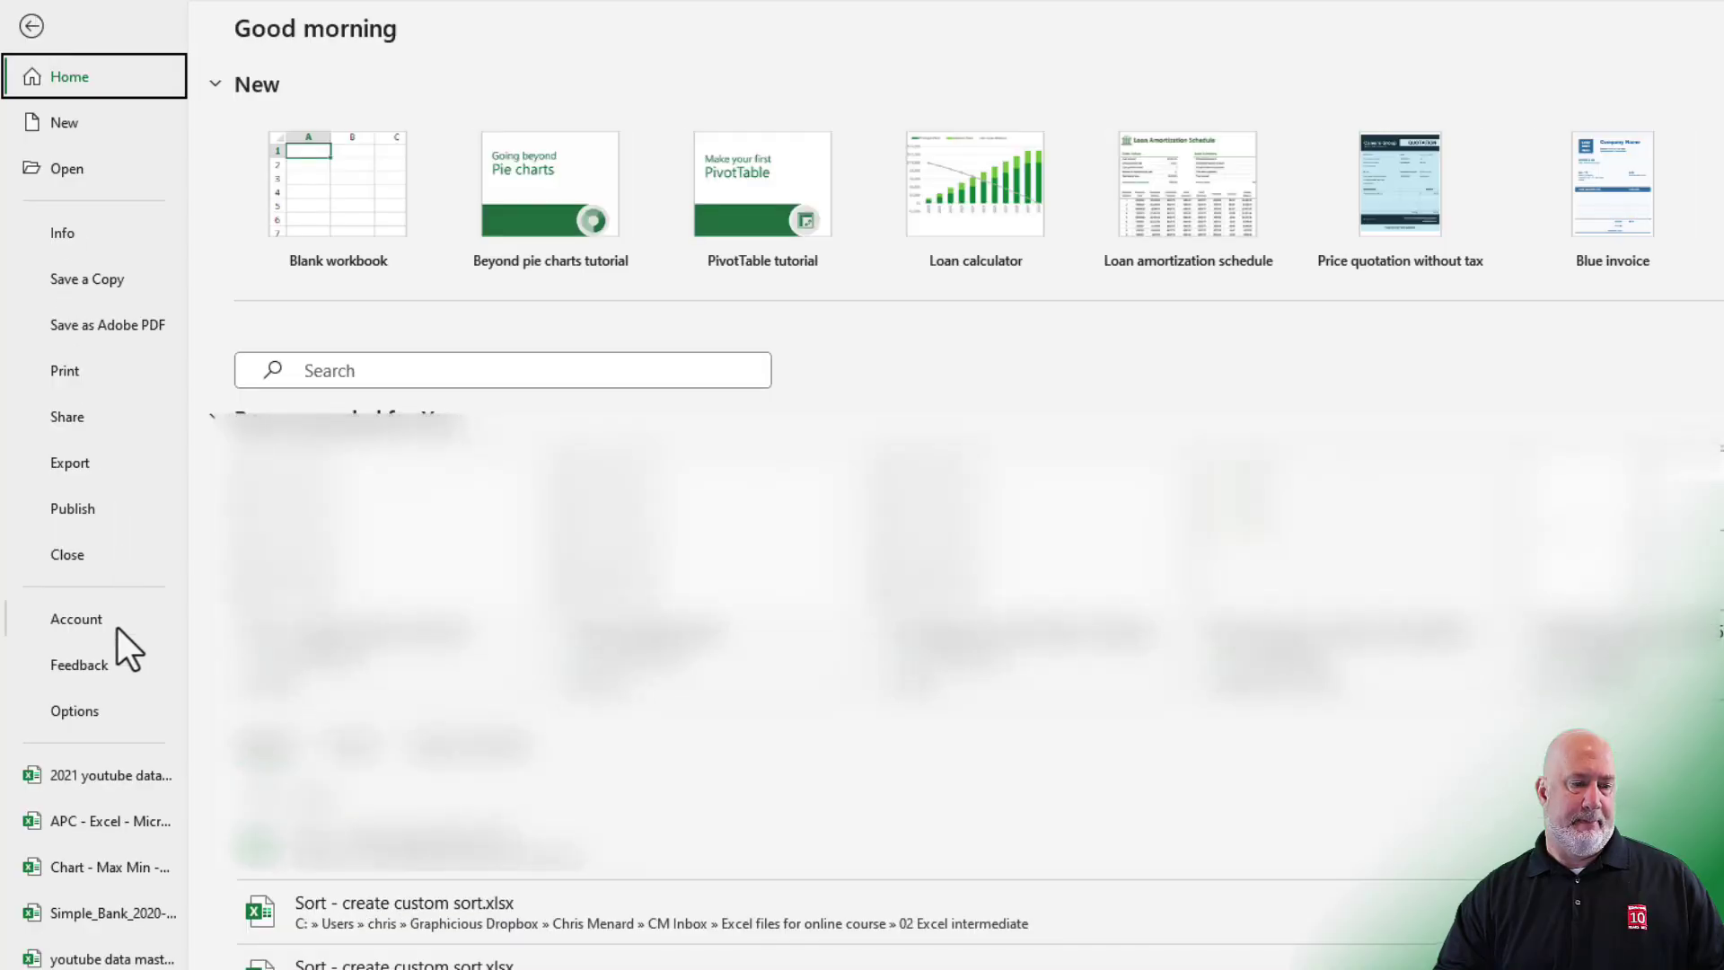
click(79, 713)
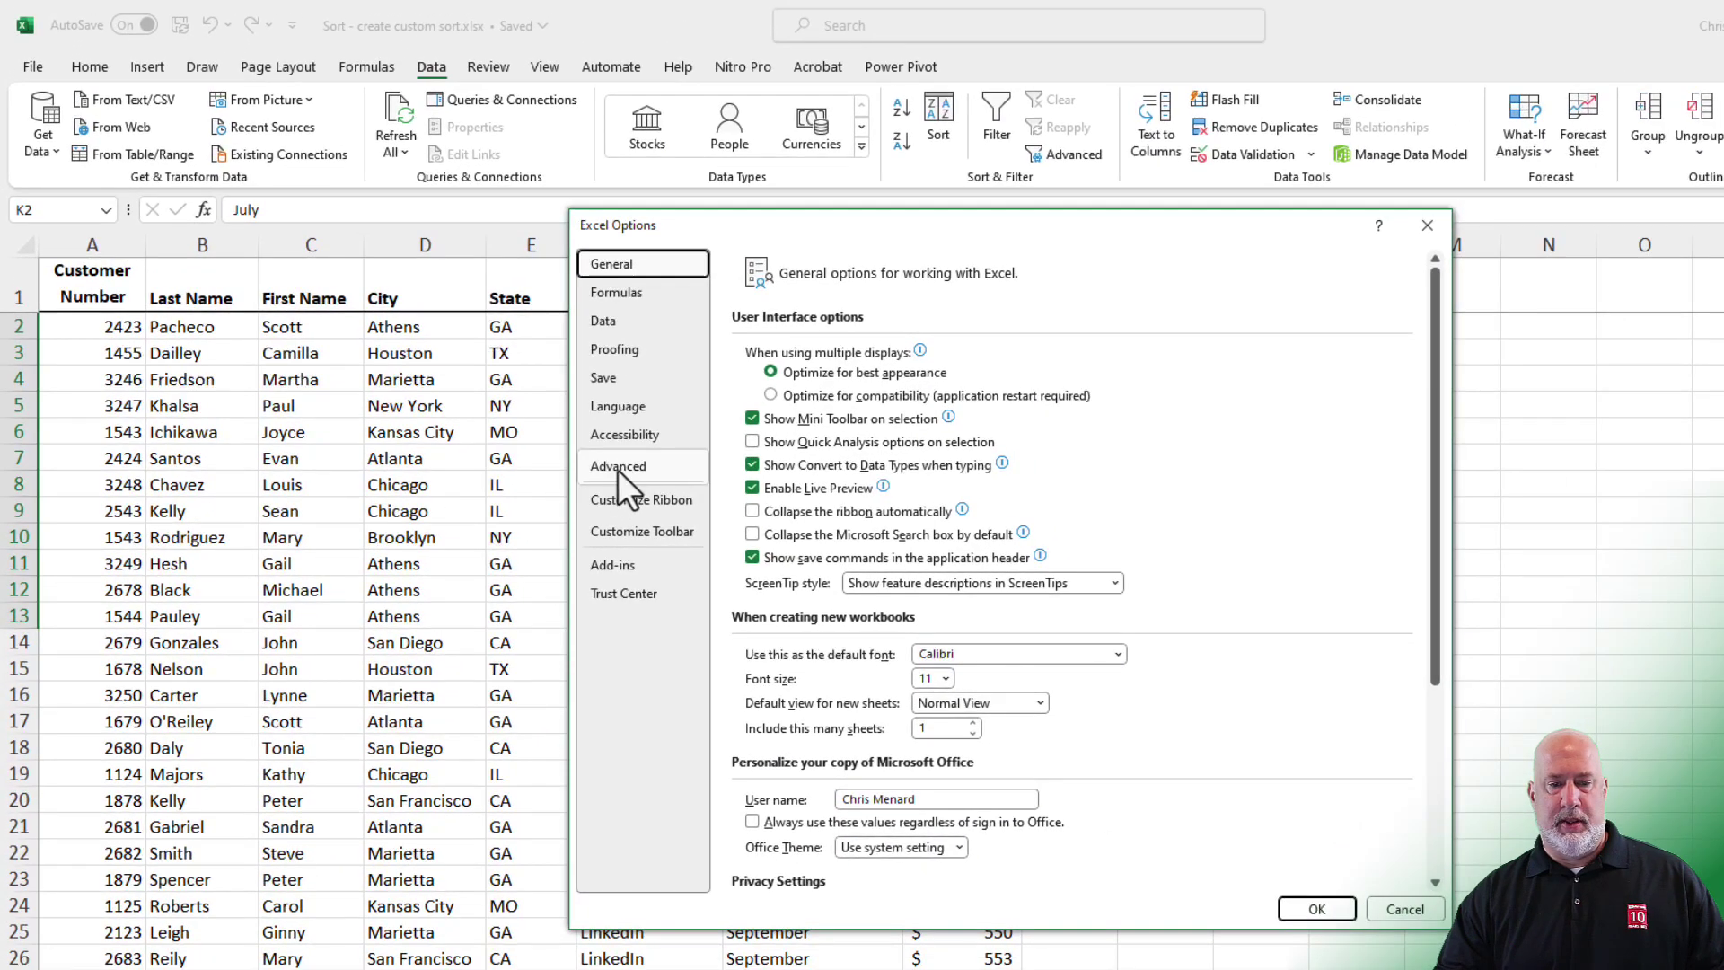
click(624, 466)
drag(1440, 364, 1437, 812)
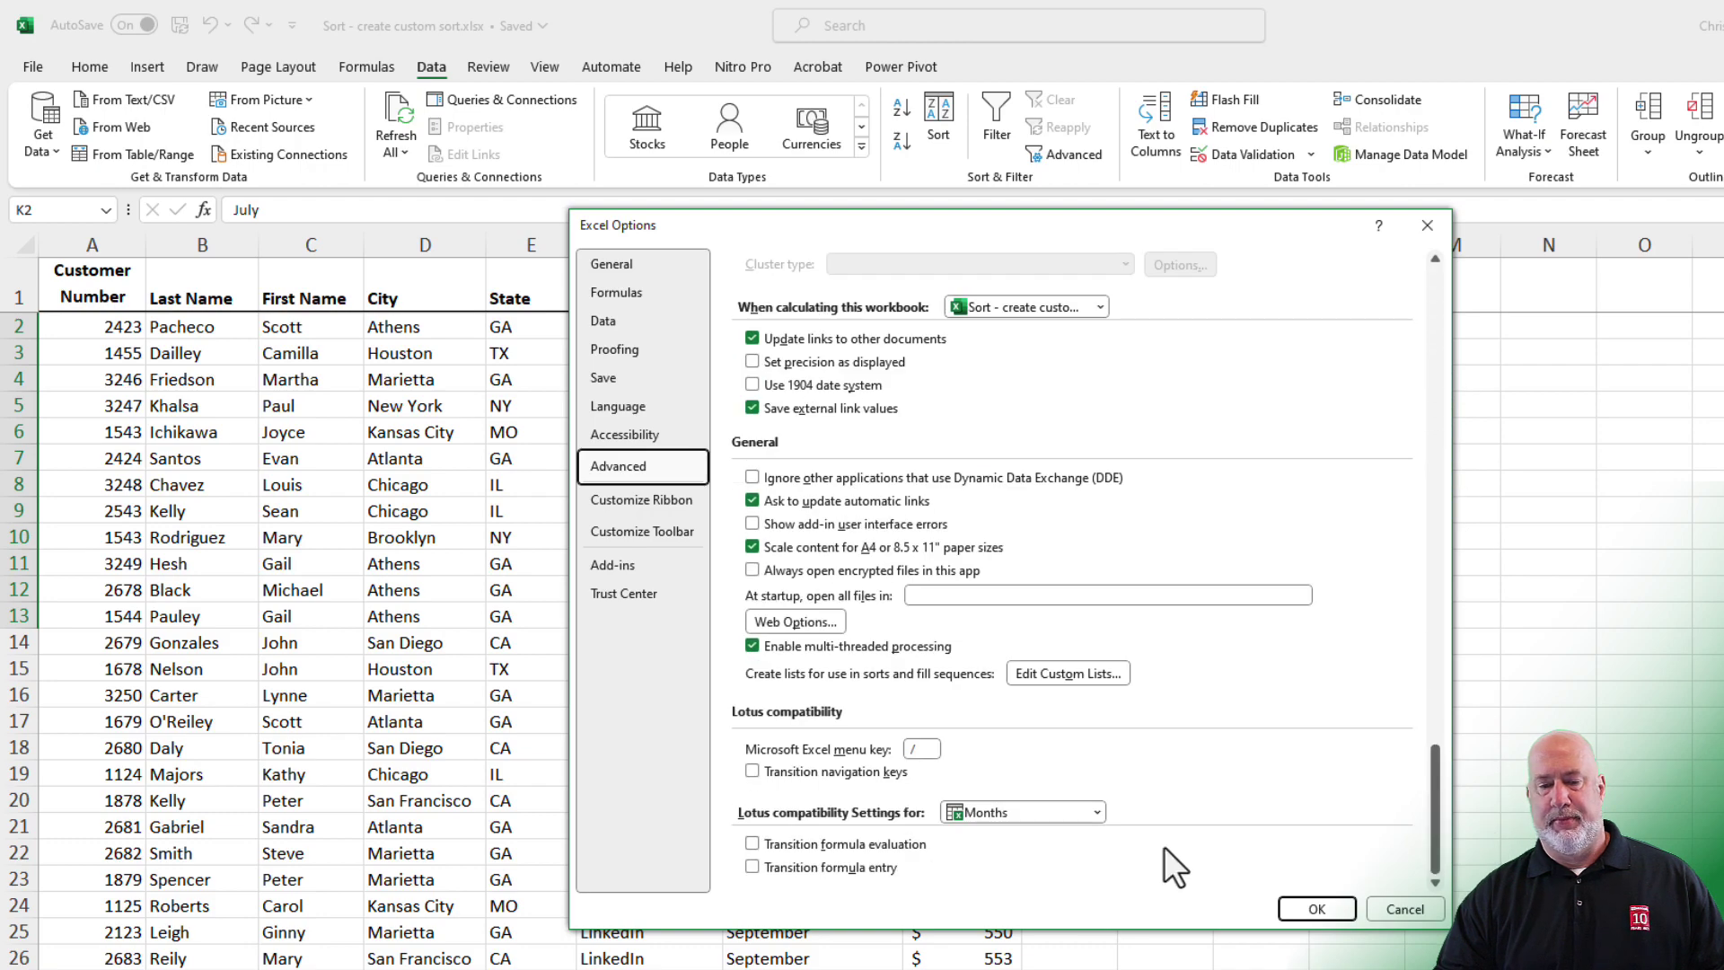
click(1079, 675)
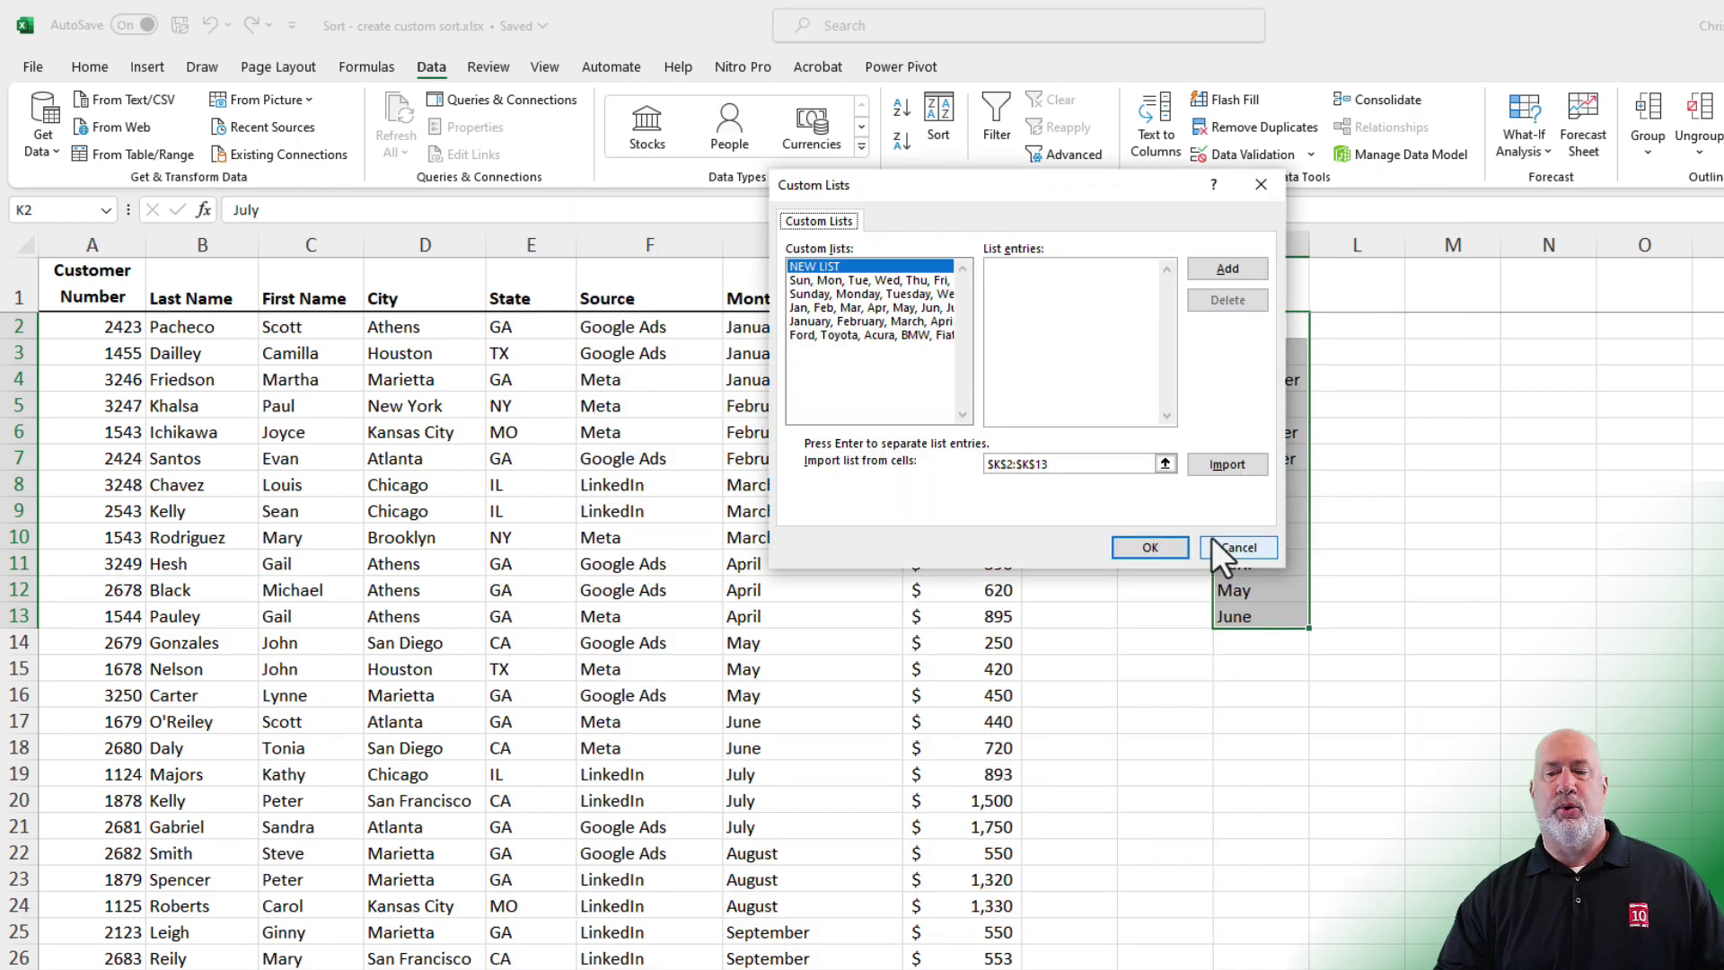
click(1223, 463)
click(1149, 548)
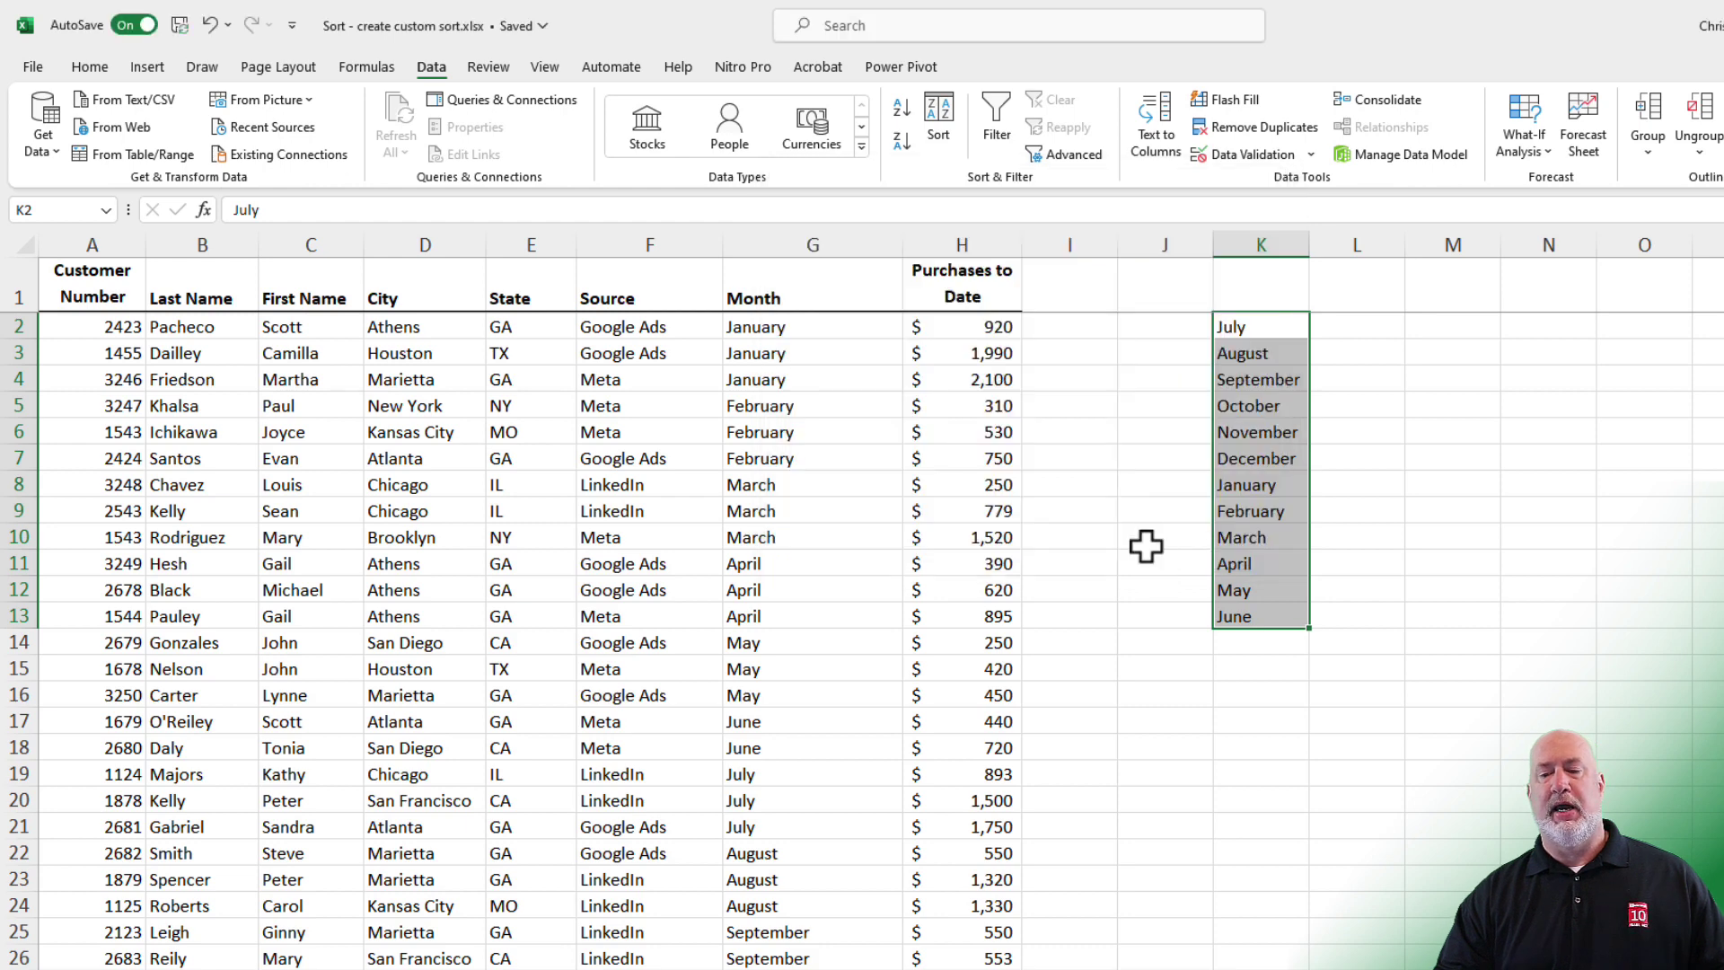
click(1309, 907)
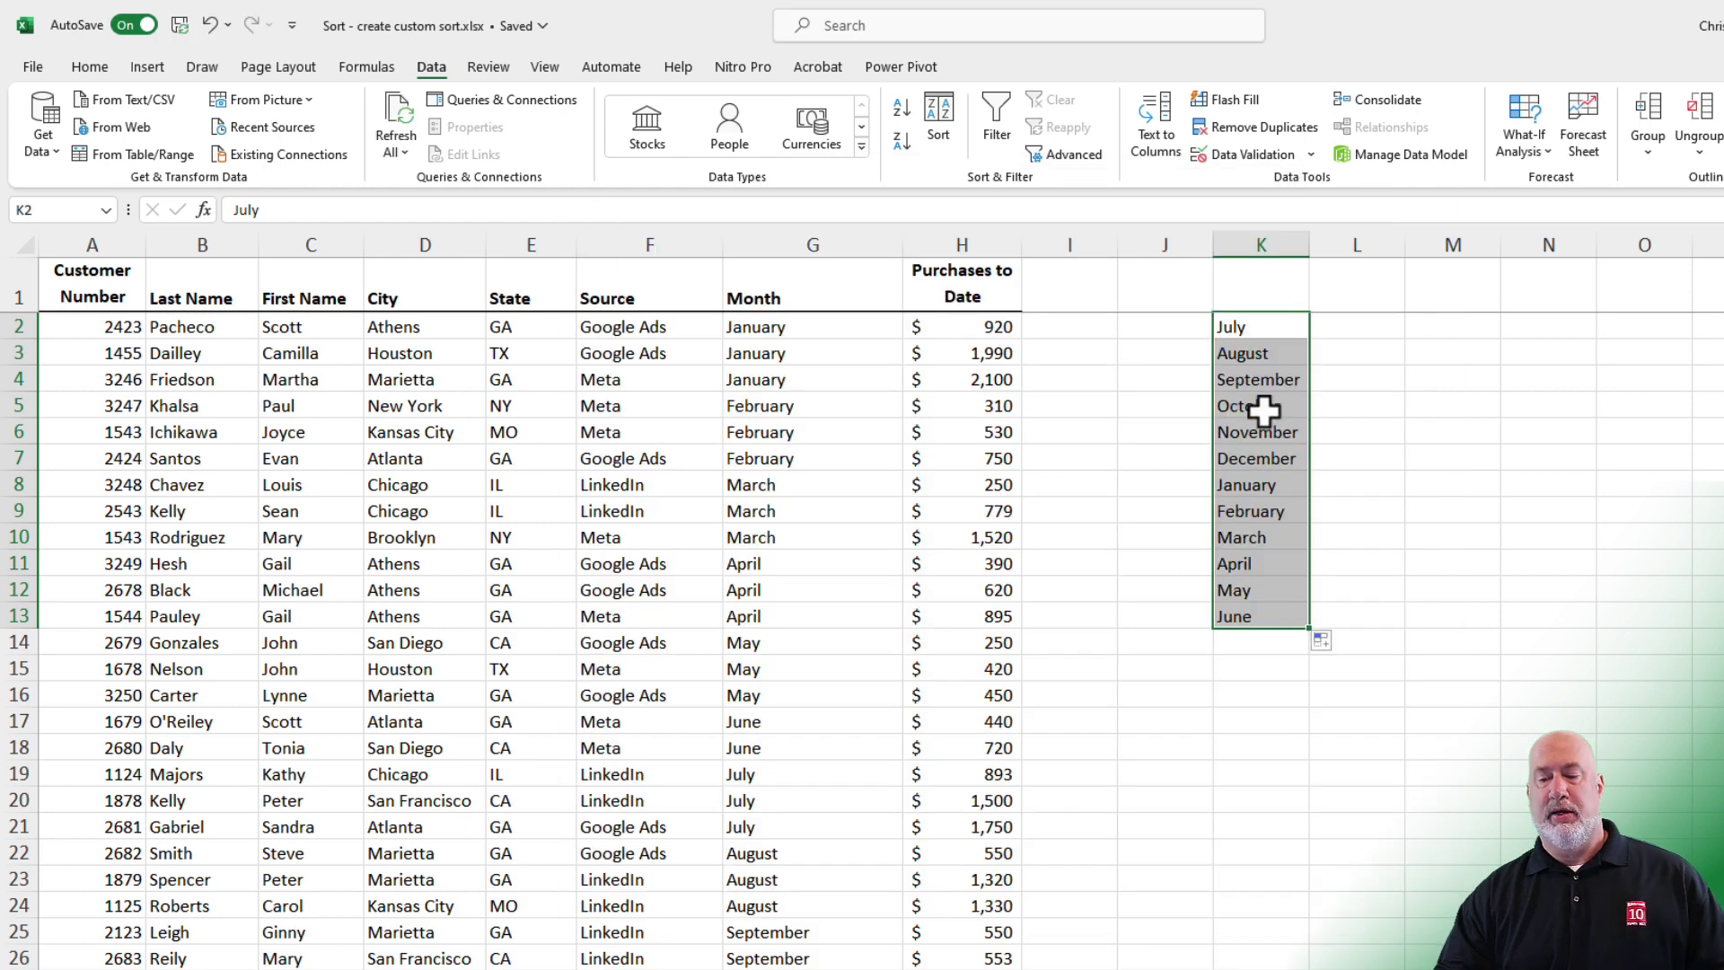
Step: Clear K2:K13, then sort the customer table by Month using the July–June custom list
key(Delete)
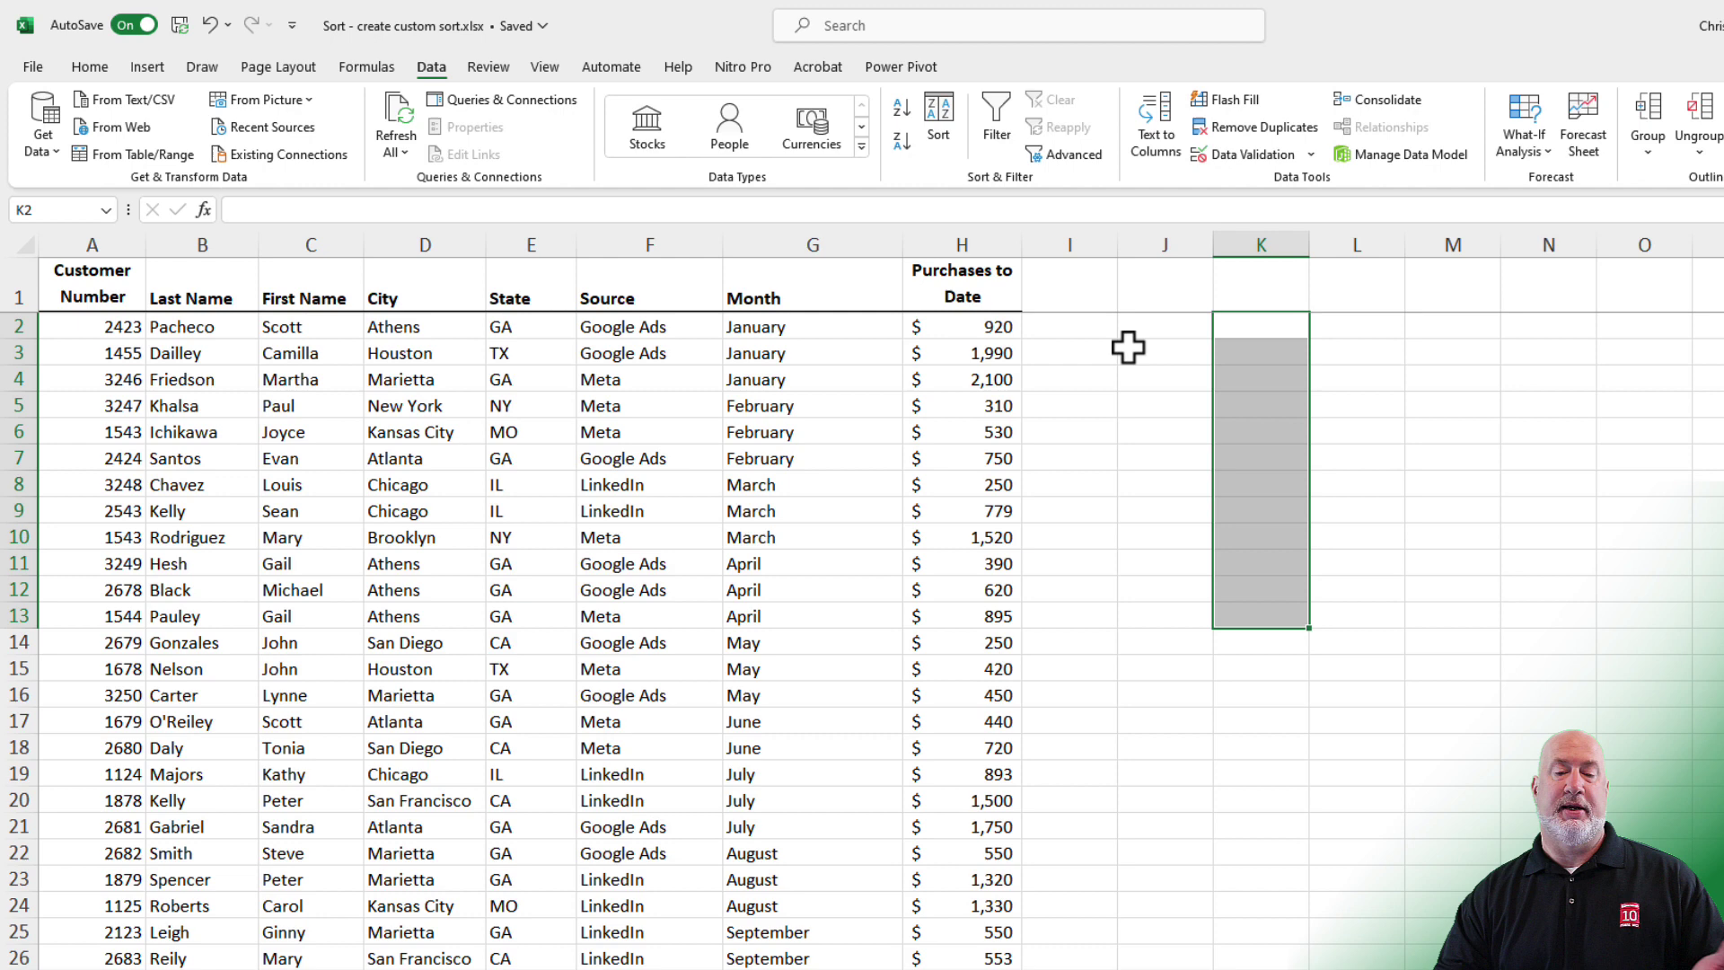
click(803, 354)
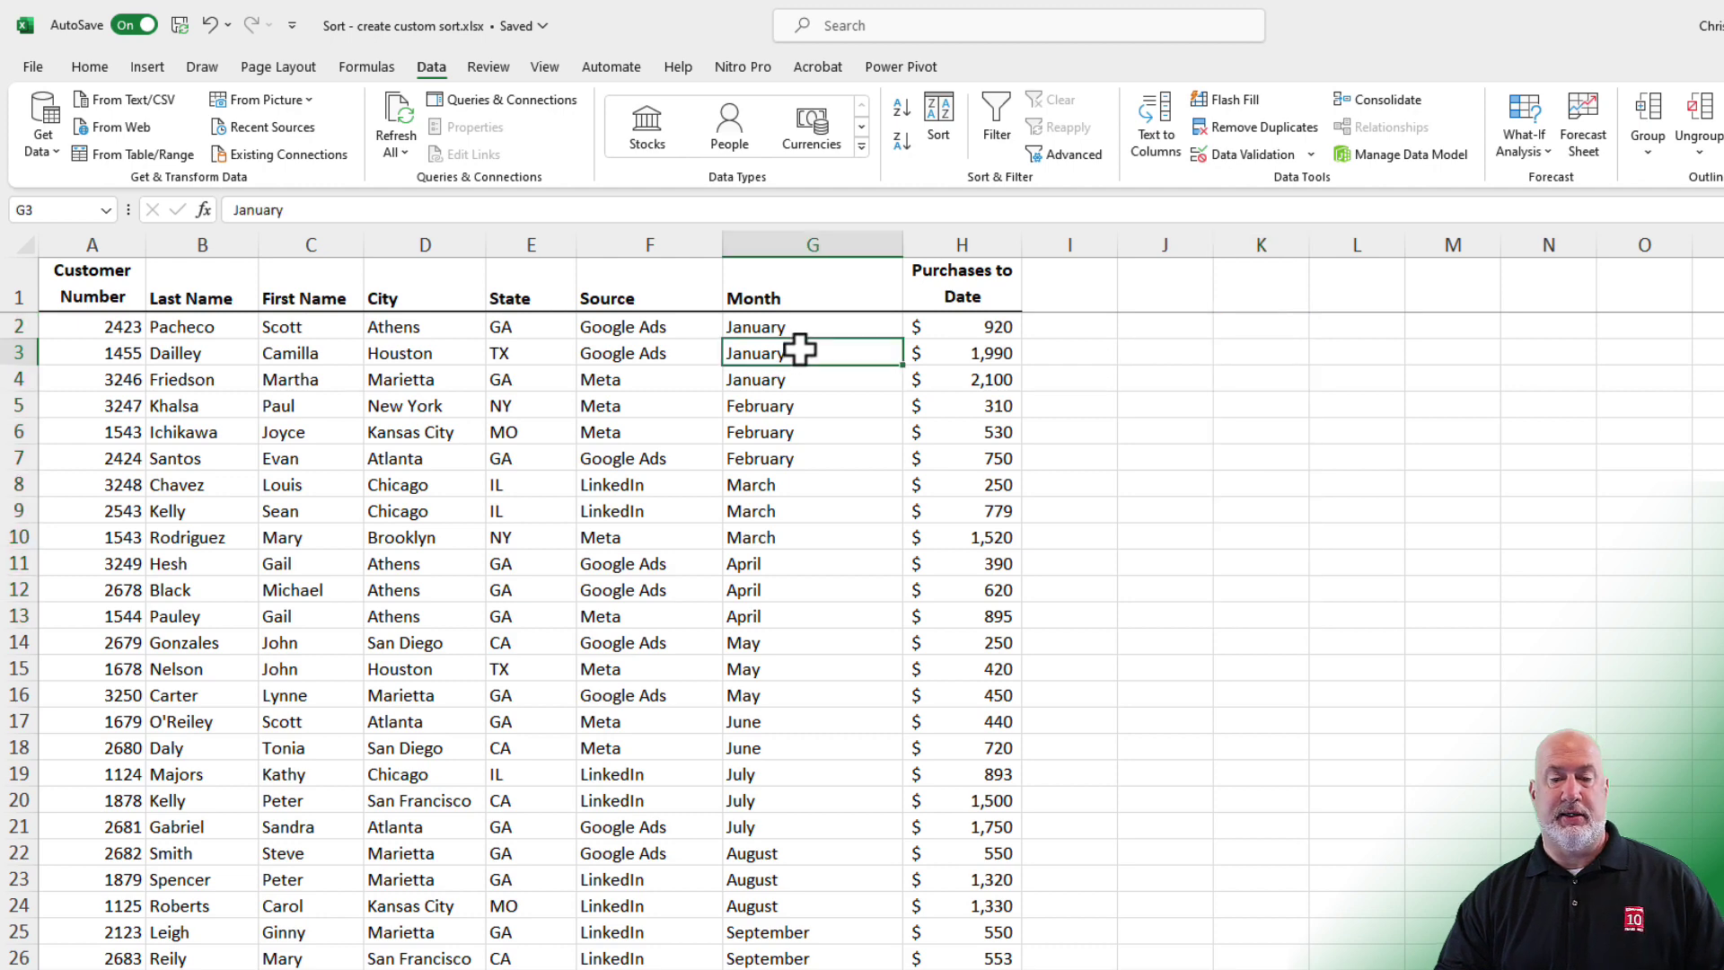
click(939, 126)
click(1221, 354)
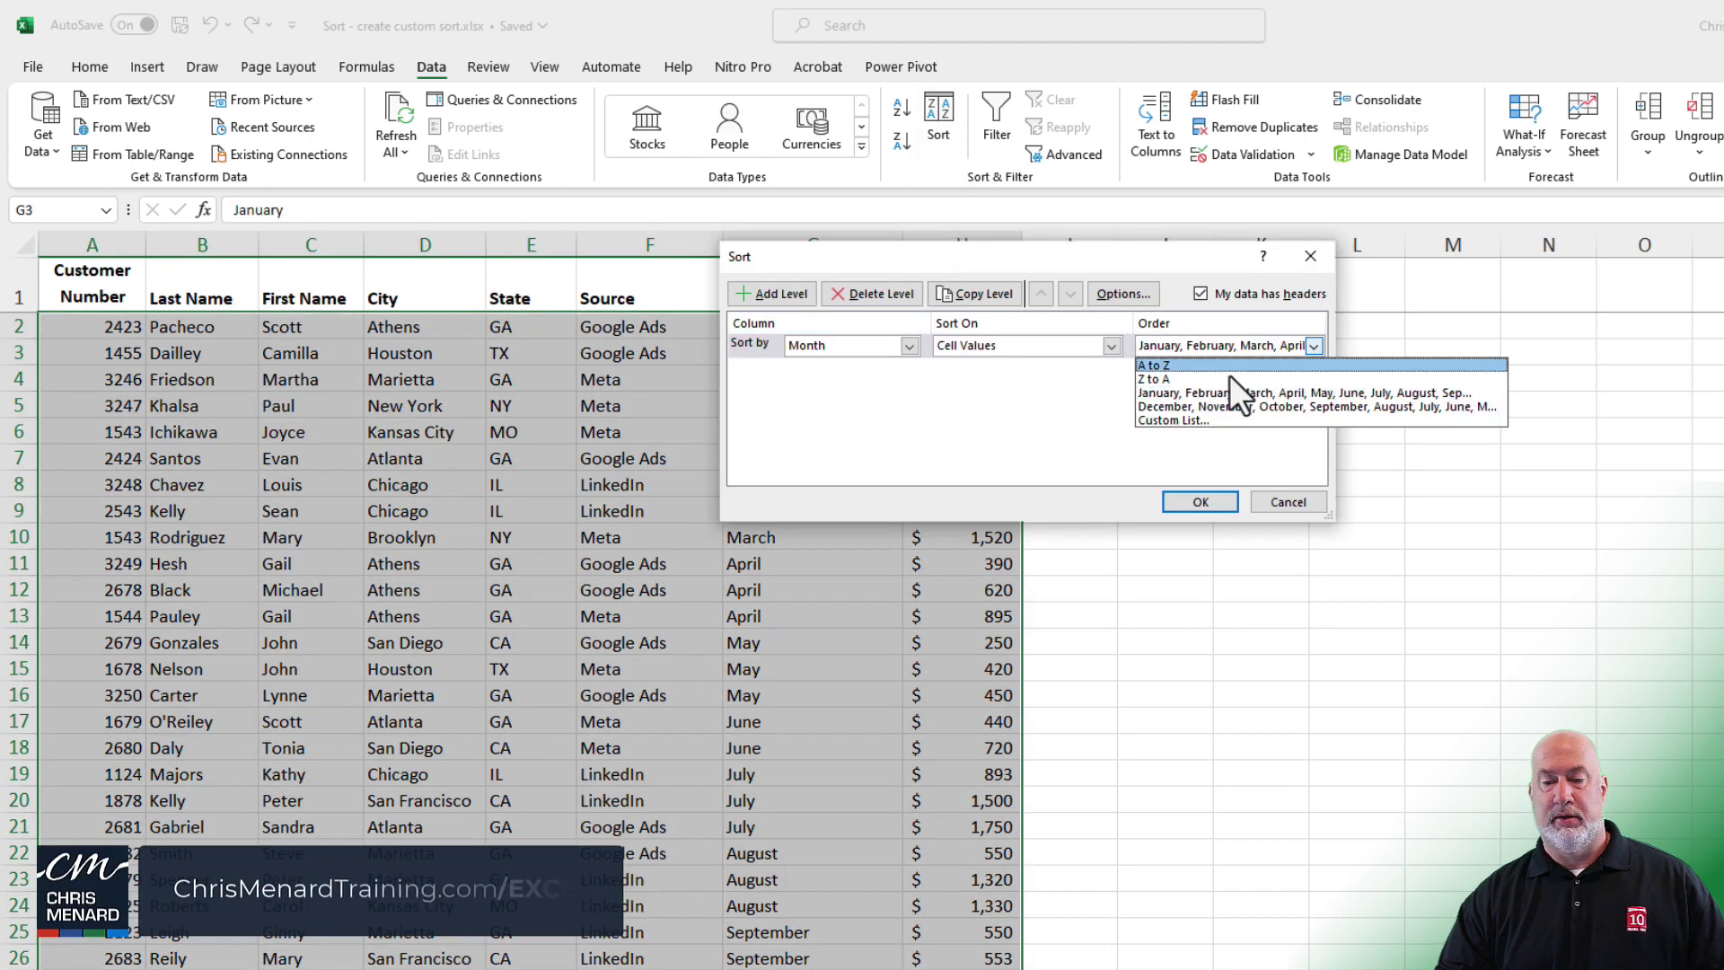
click(1217, 417)
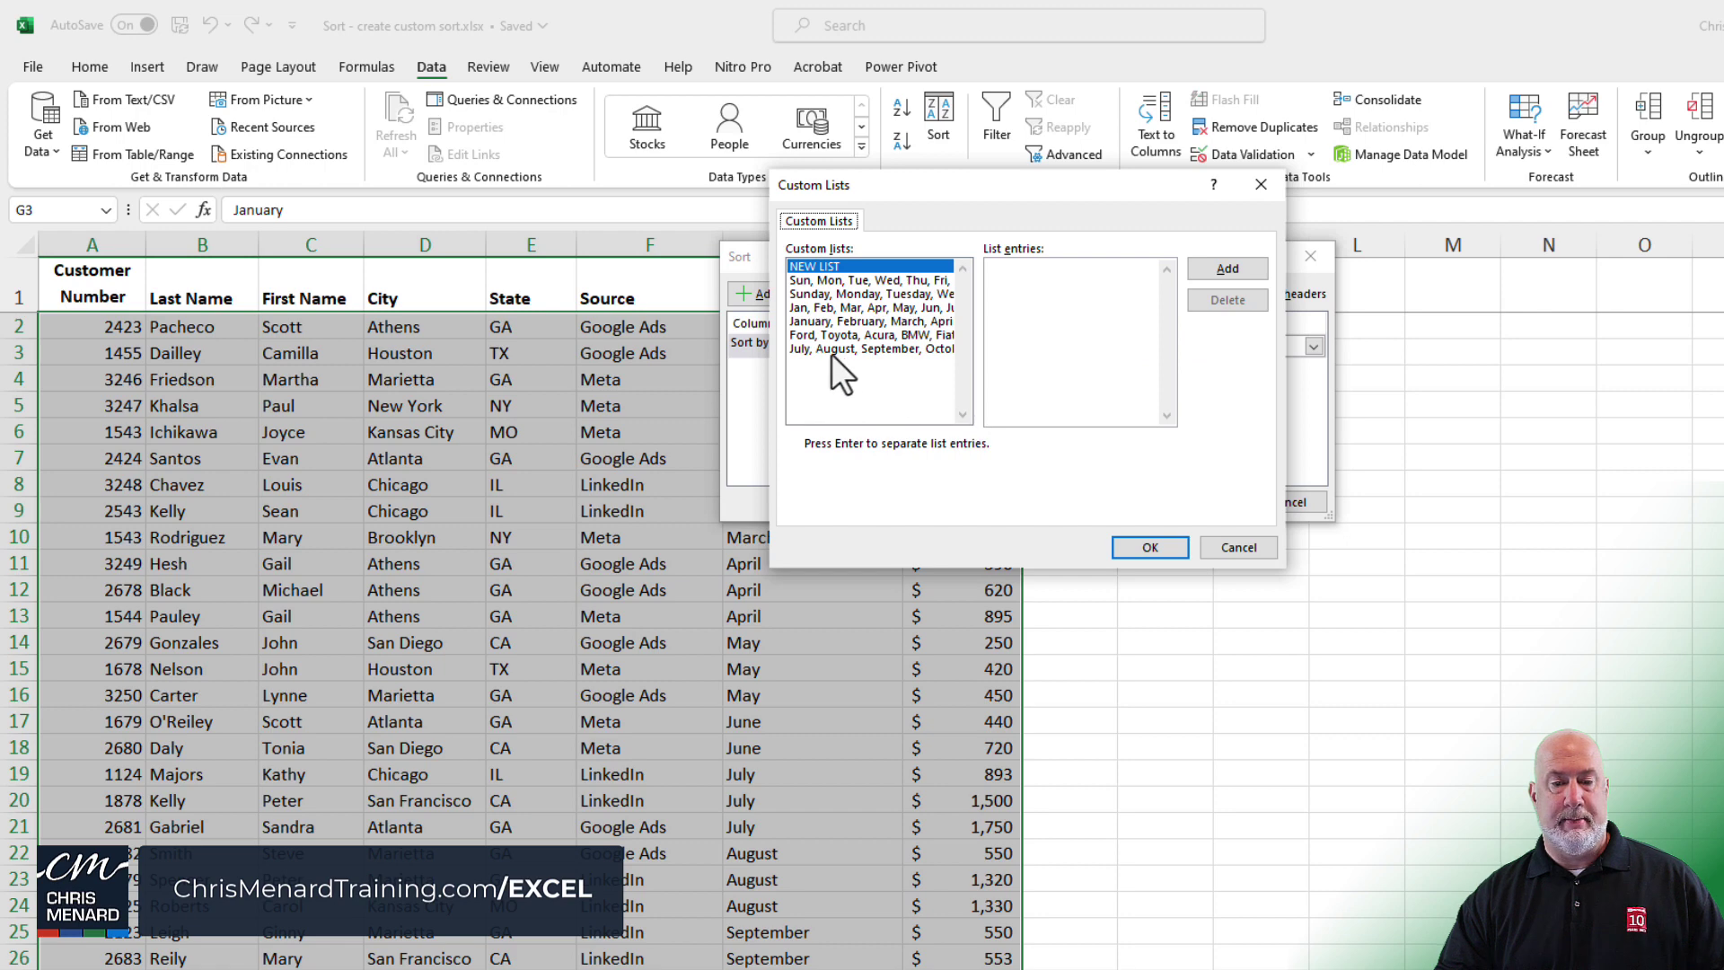
click(831, 352)
click(1149, 548)
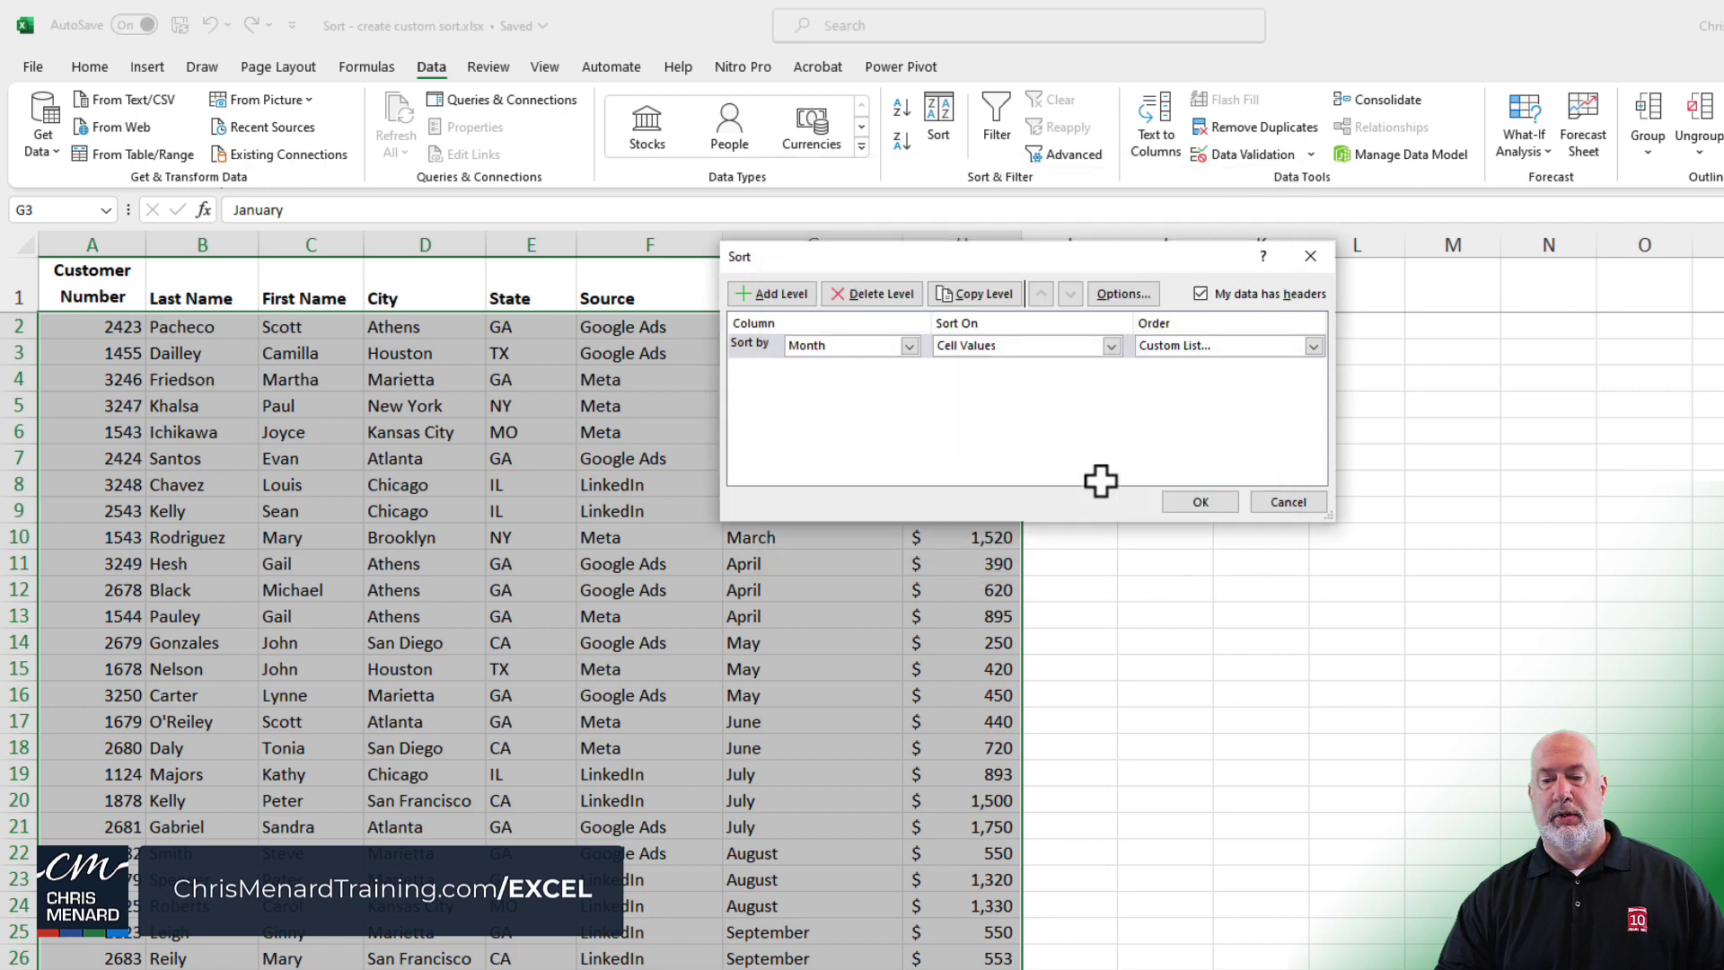
key(Return)
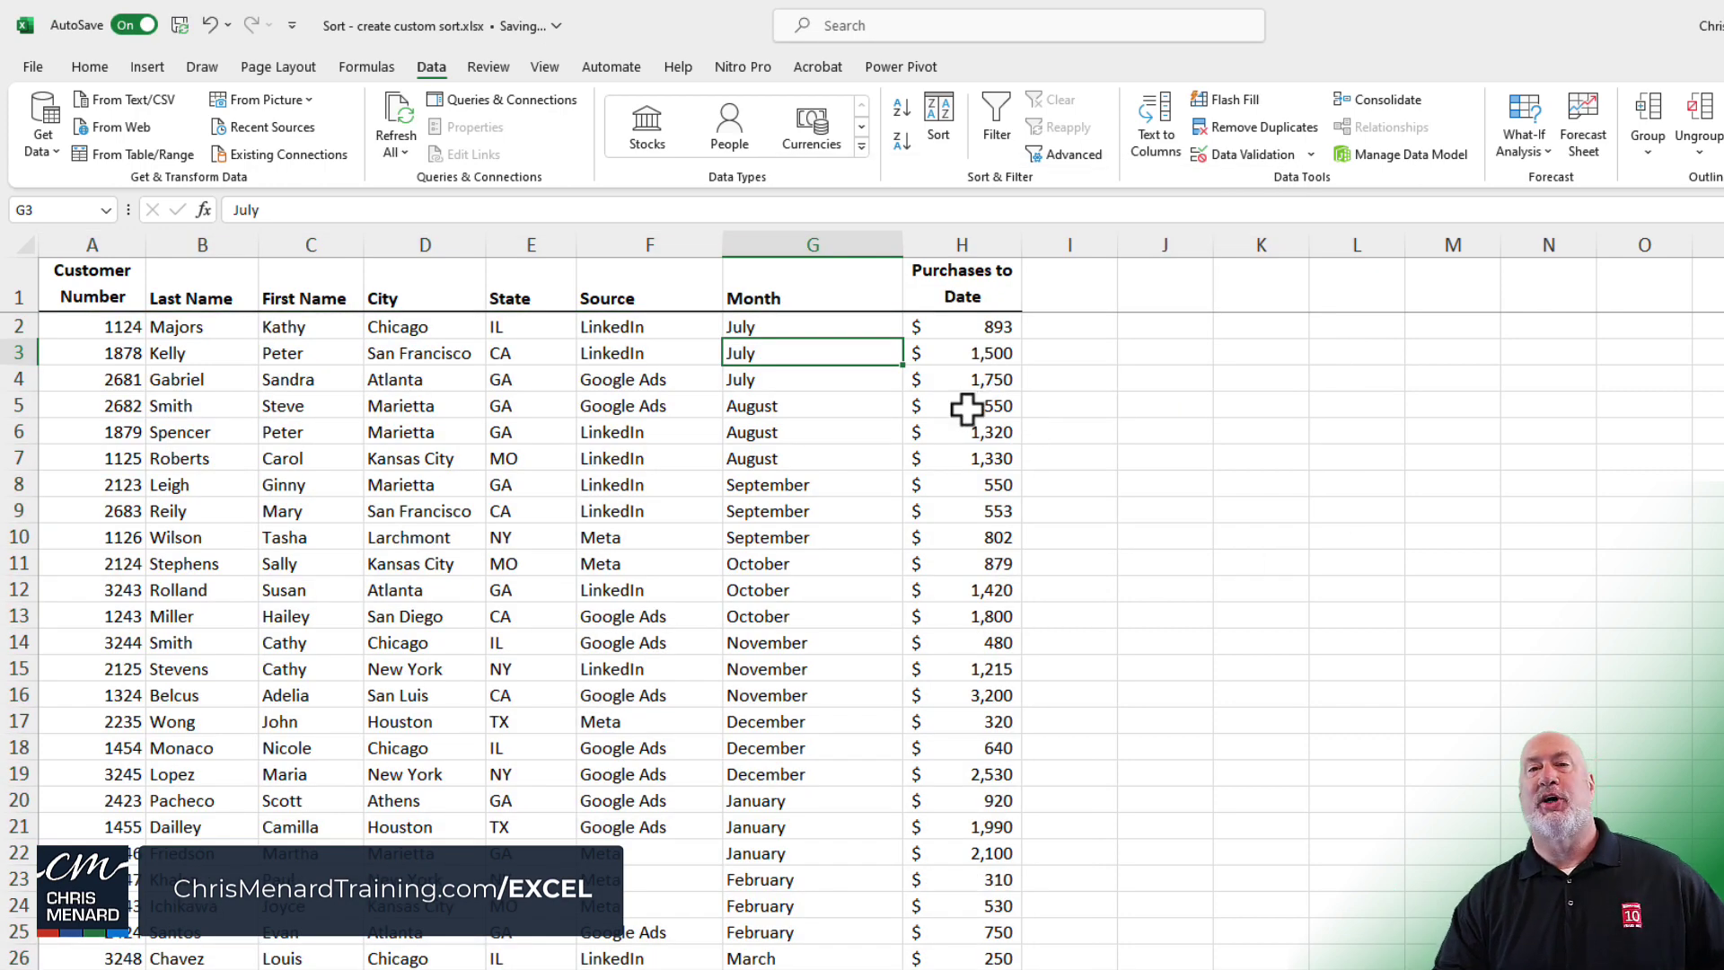